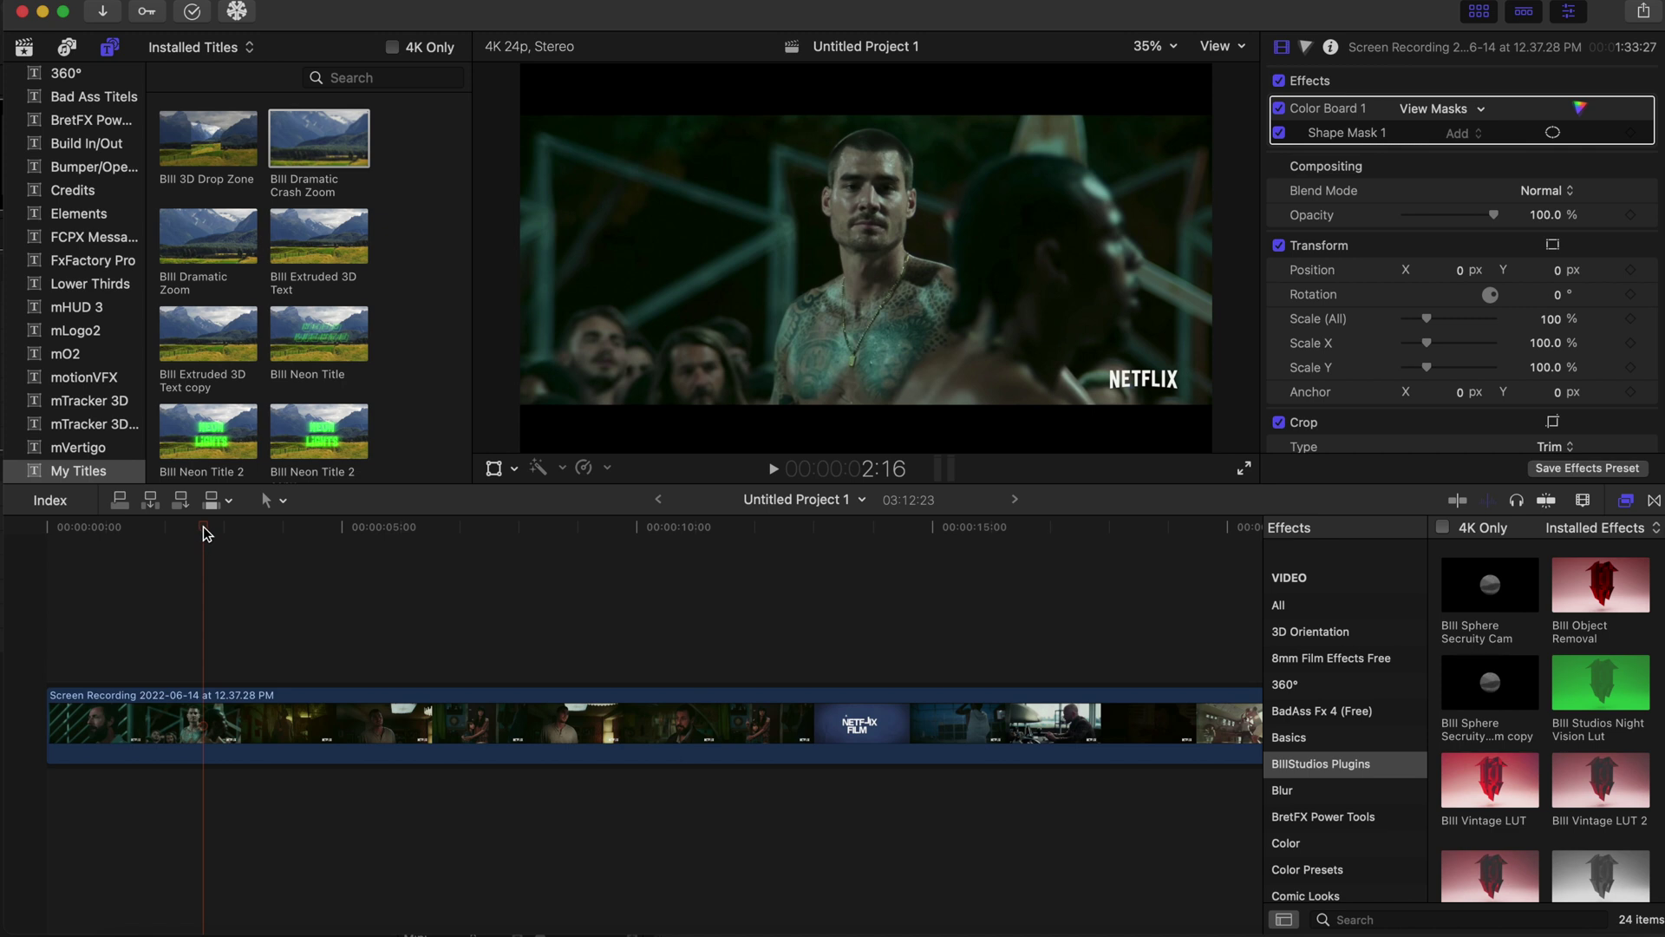
# - Scrub the playhead back to about 2:02, two seconds into the film clip
pyautogui.moveTo(203, 527); pyautogui.dragTo(111, 543)
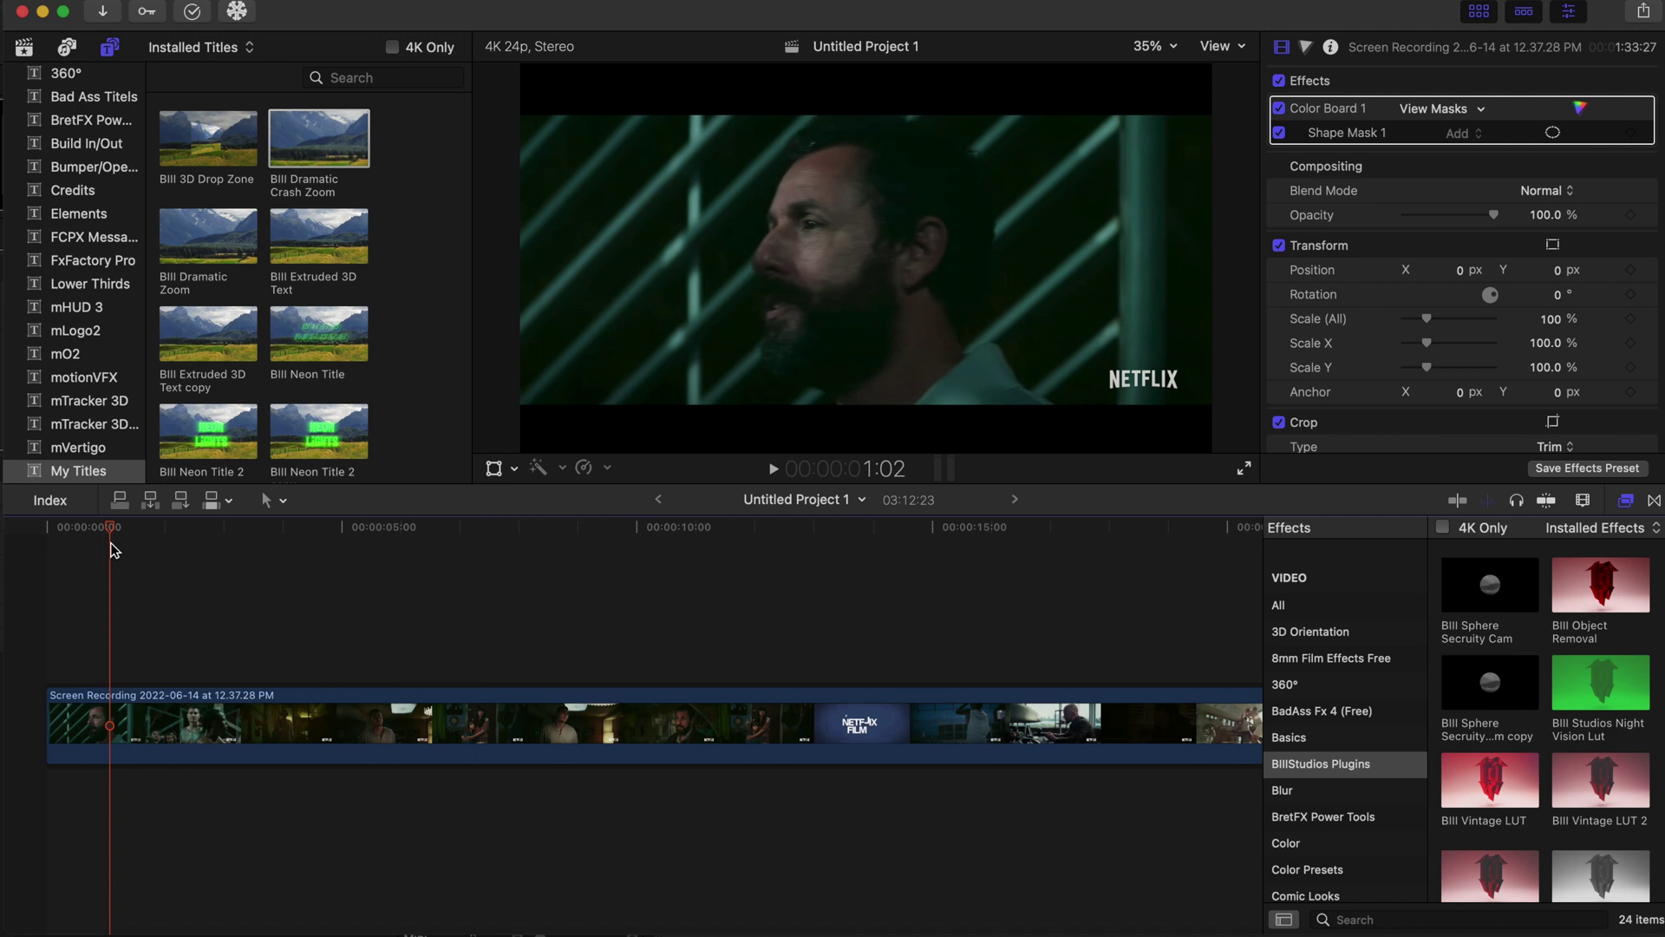
pyautogui.moveTo(110, 549); pyautogui.dragTo(182, 568)
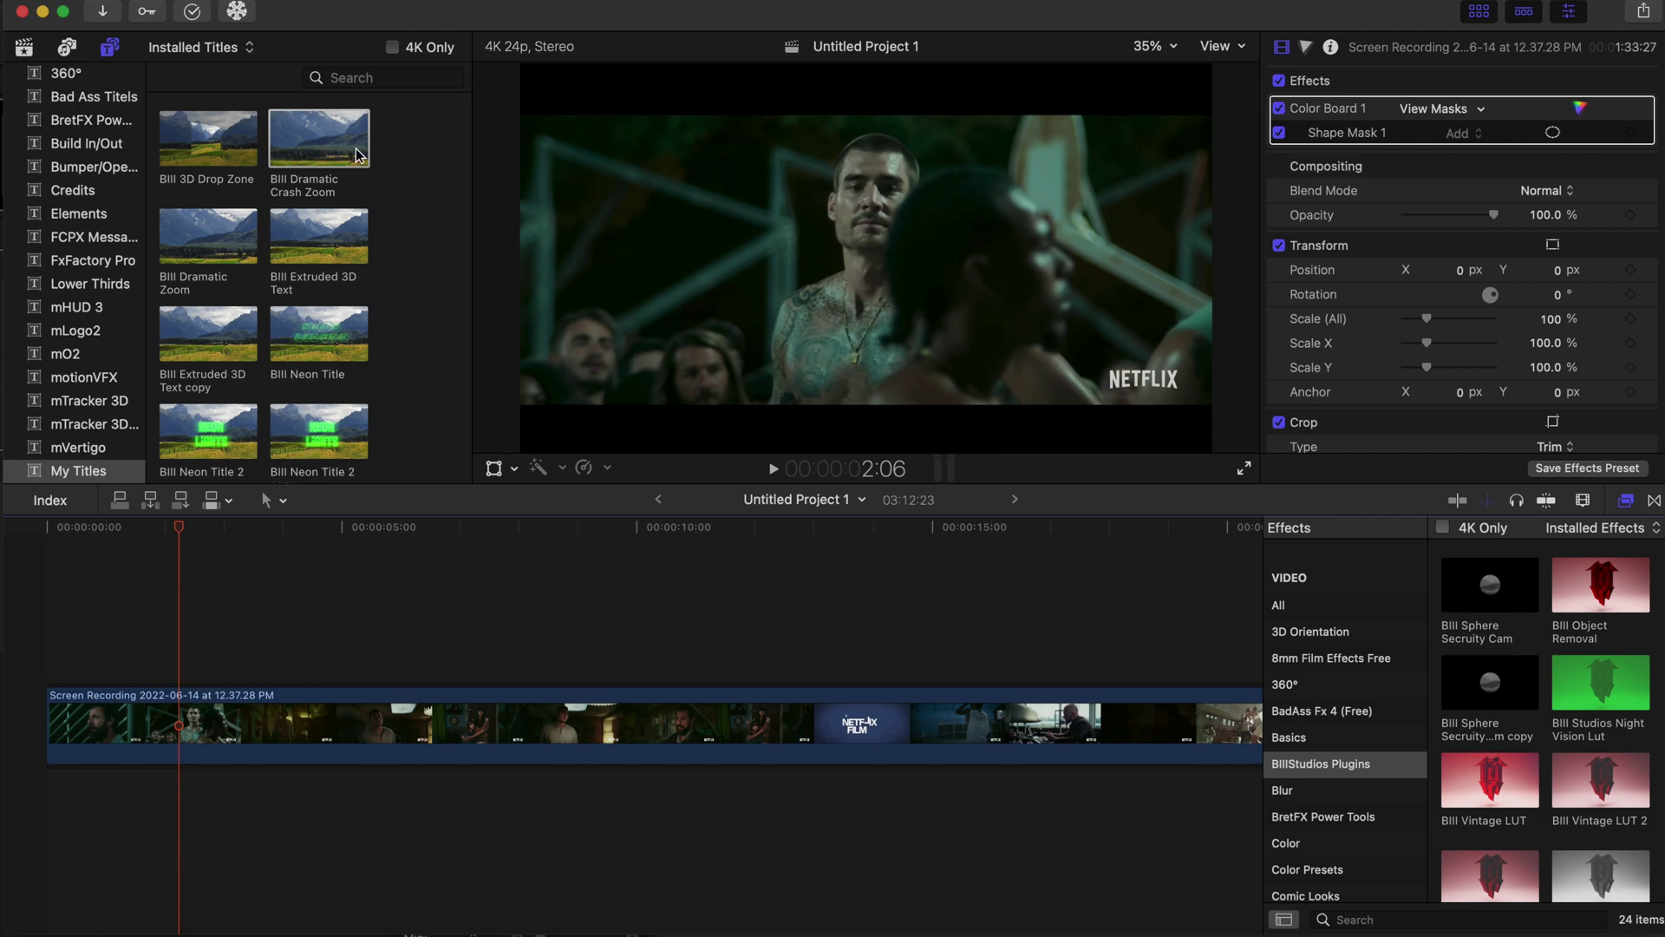
# - Drop the Bill Dramatic Crash Zoom title above the film clip at the 2:02 playhead
pyautogui.moveTo(338, 165); pyautogui.dragTo(182, 668)
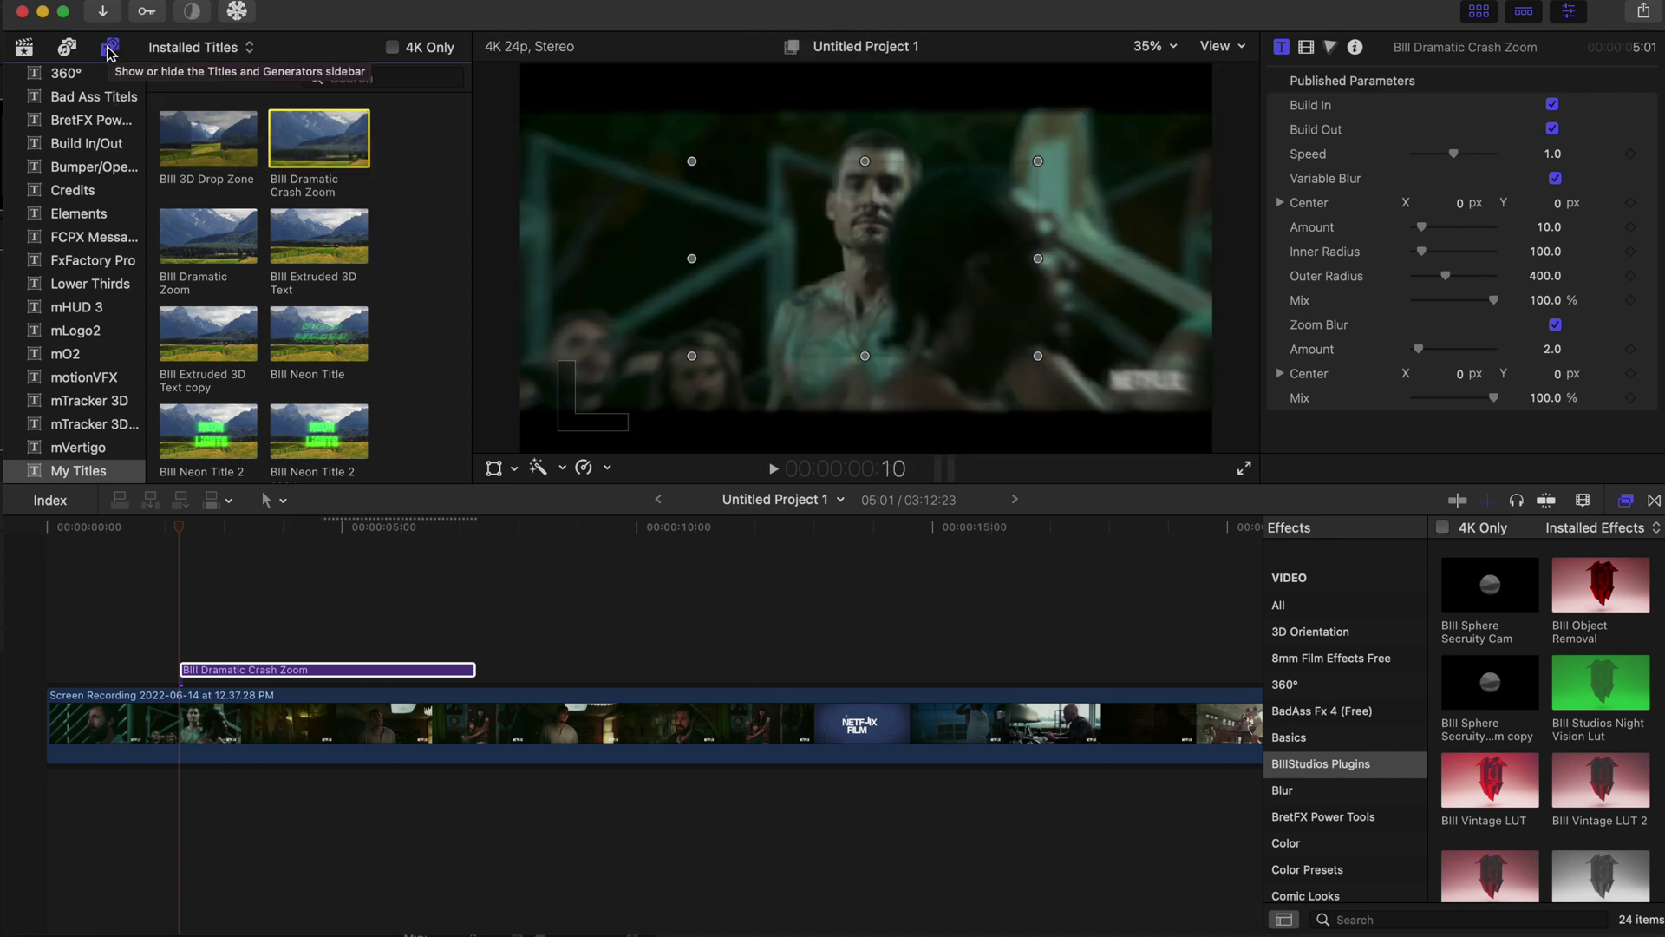
pyautogui.scroll(-2, 87, 260)
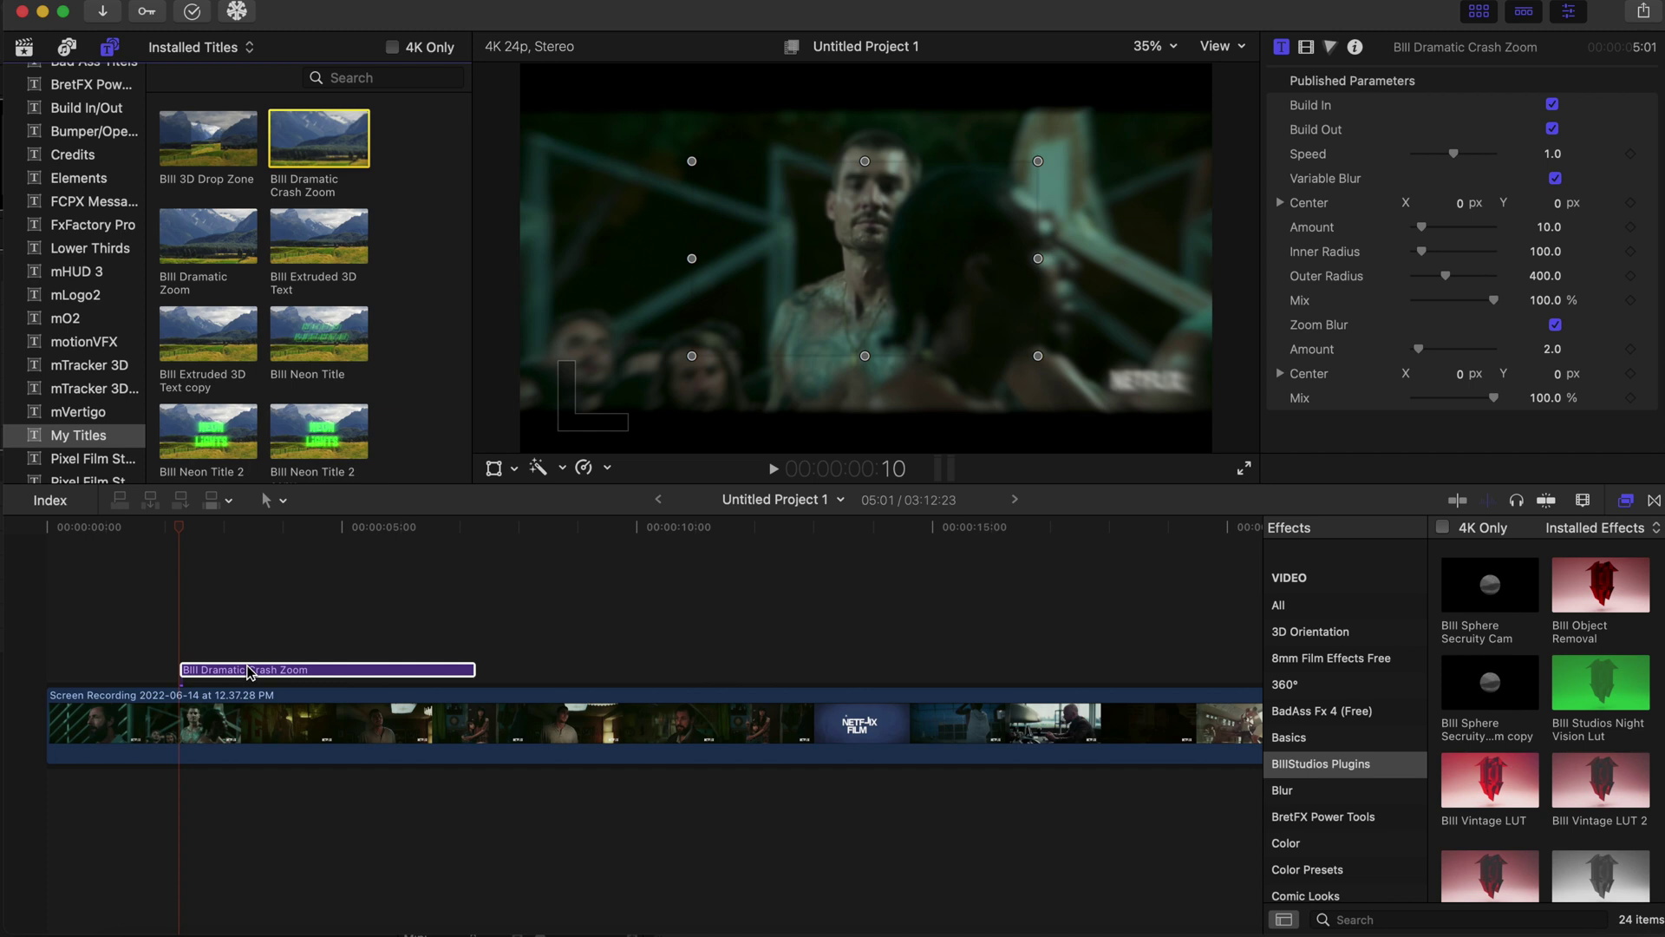
# - Nudge the title's zoom area up and keyframe every Variable Blur and Zoom Blur parameter
pyautogui.click(248, 669)
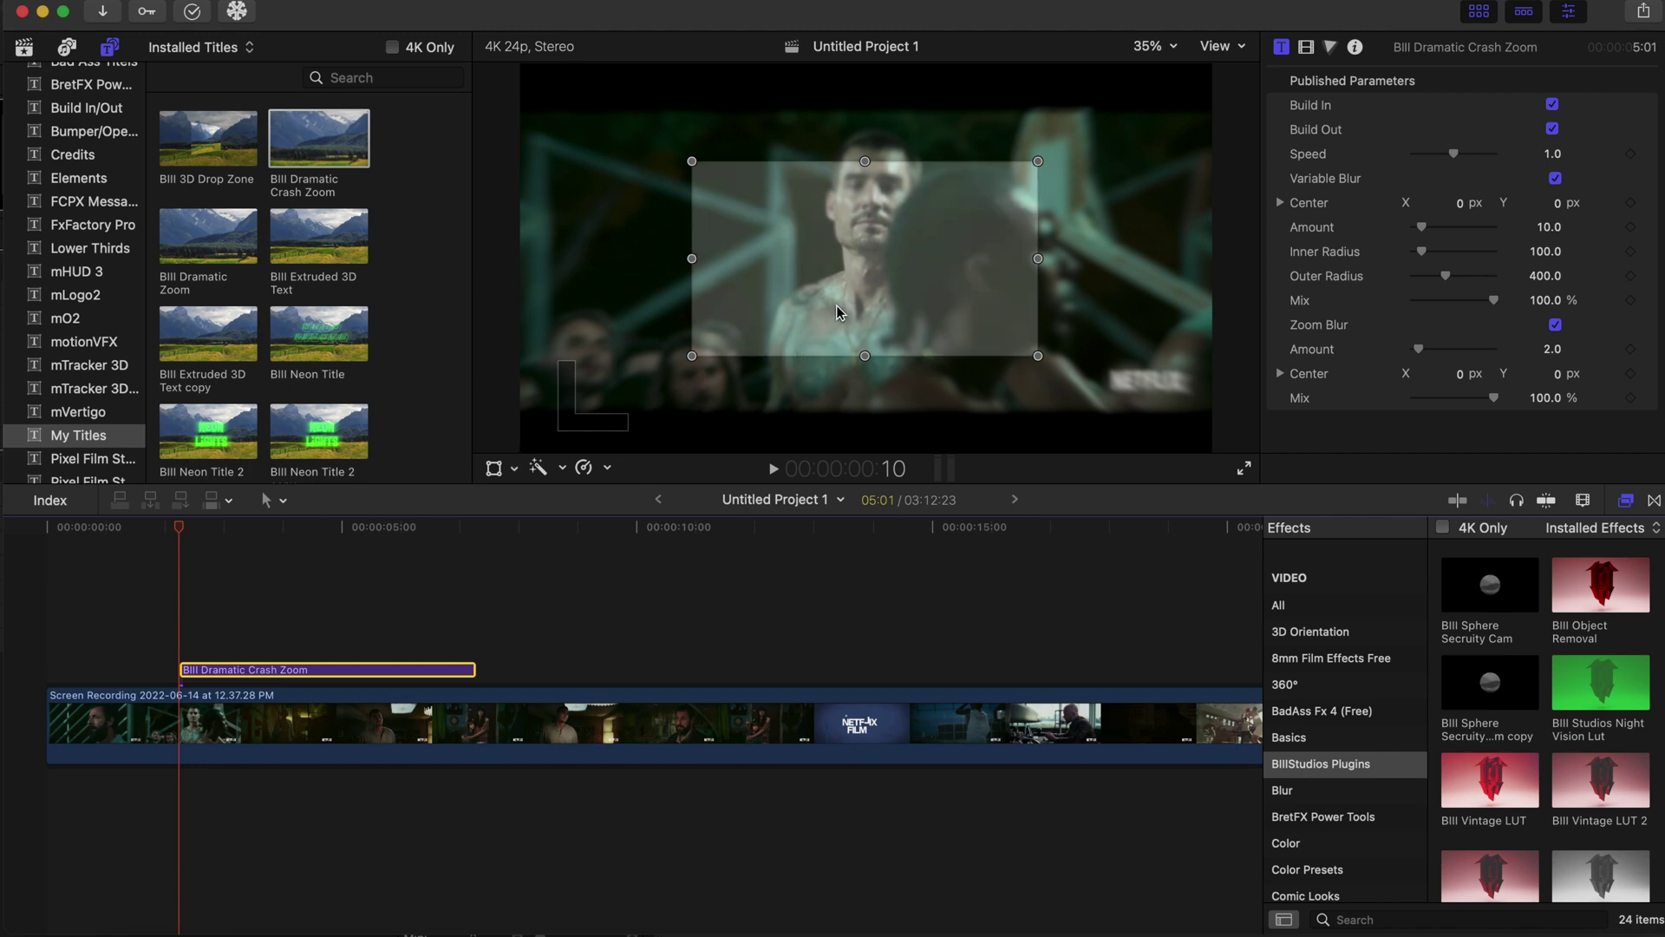
pyautogui.moveTo(856, 295); pyautogui.dragTo(870, 252)
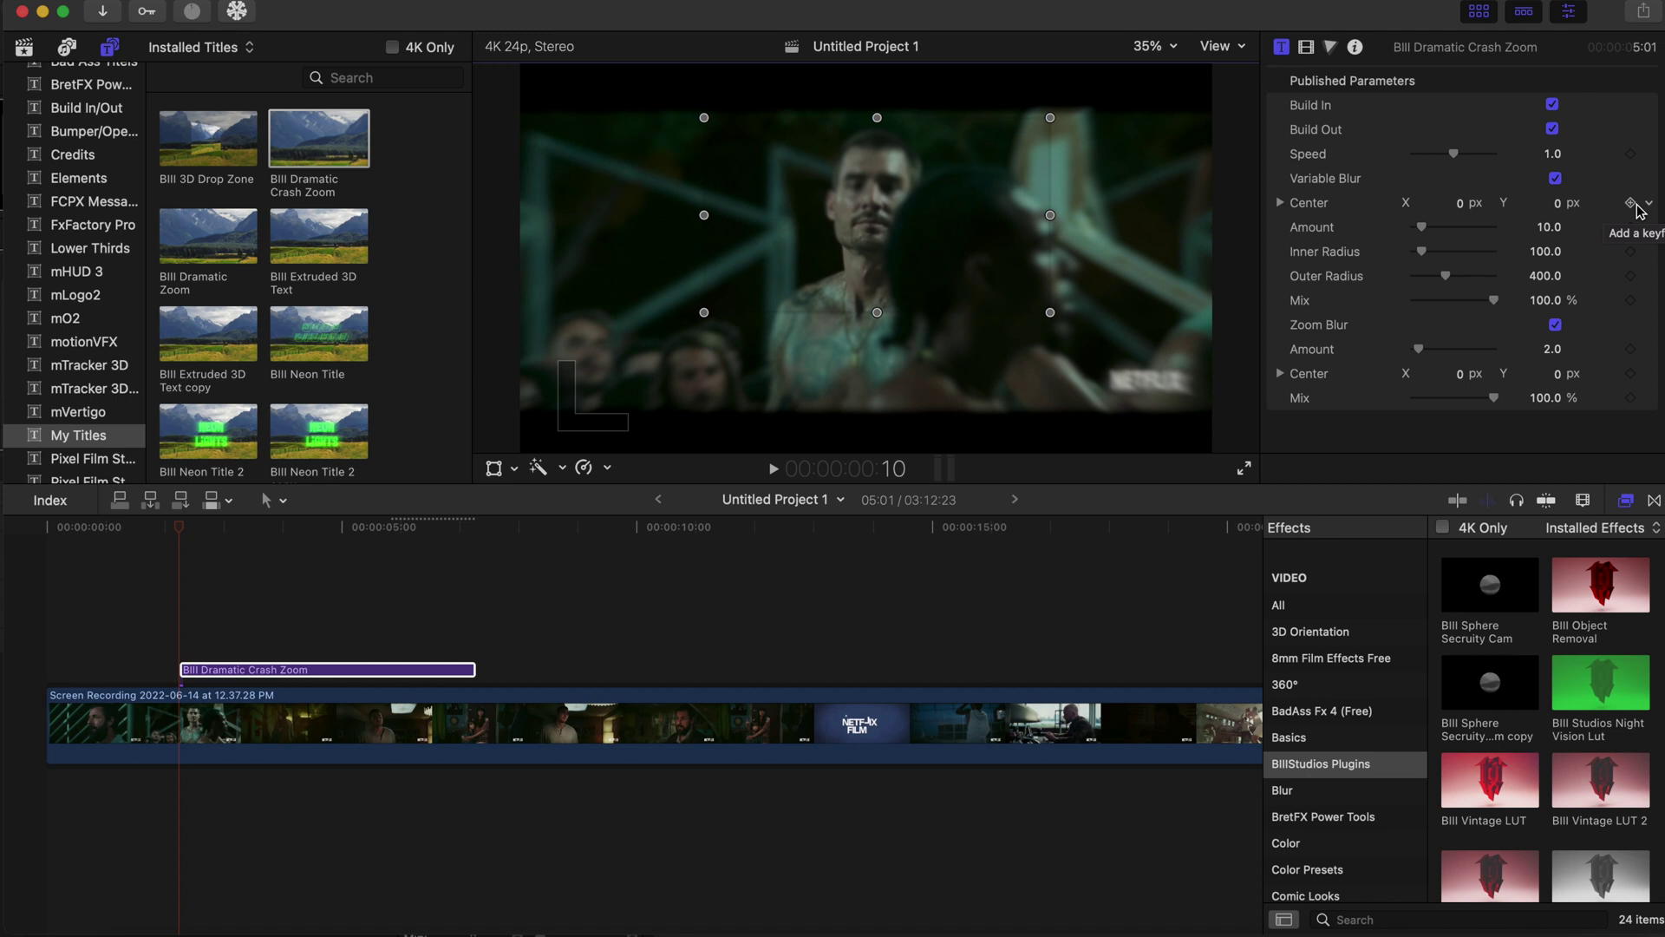
pyautogui.click(1631, 203)
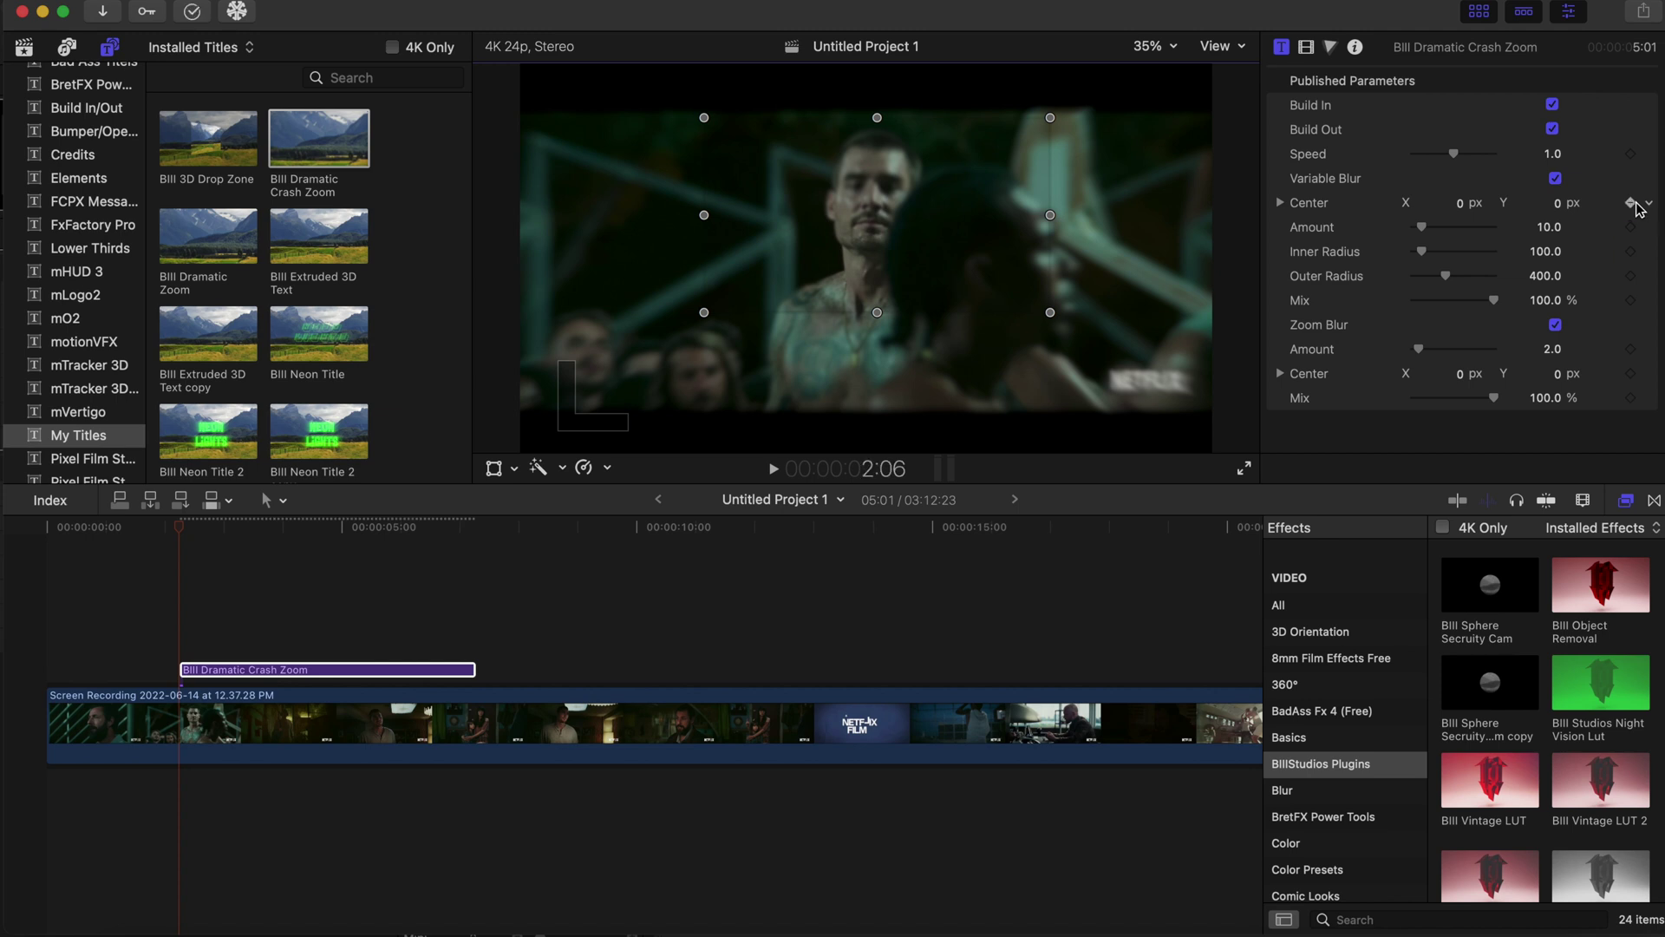
pyautogui.click(1631, 228)
pyautogui.click(1632, 251)
pyautogui.click(1632, 276)
pyautogui.click(1632, 300)
pyautogui.click(1631, 349)
pyautogui.click(1632, 372)
pyautogui.click(1632, 397)
# - At 2:08 raise Center Y and set Inner Radius 213, Outer Radius 485, Zoom Blur Amount 3.0
pyautogui.moveTo(177, 526); pyautogui.dragTo(186, 528)
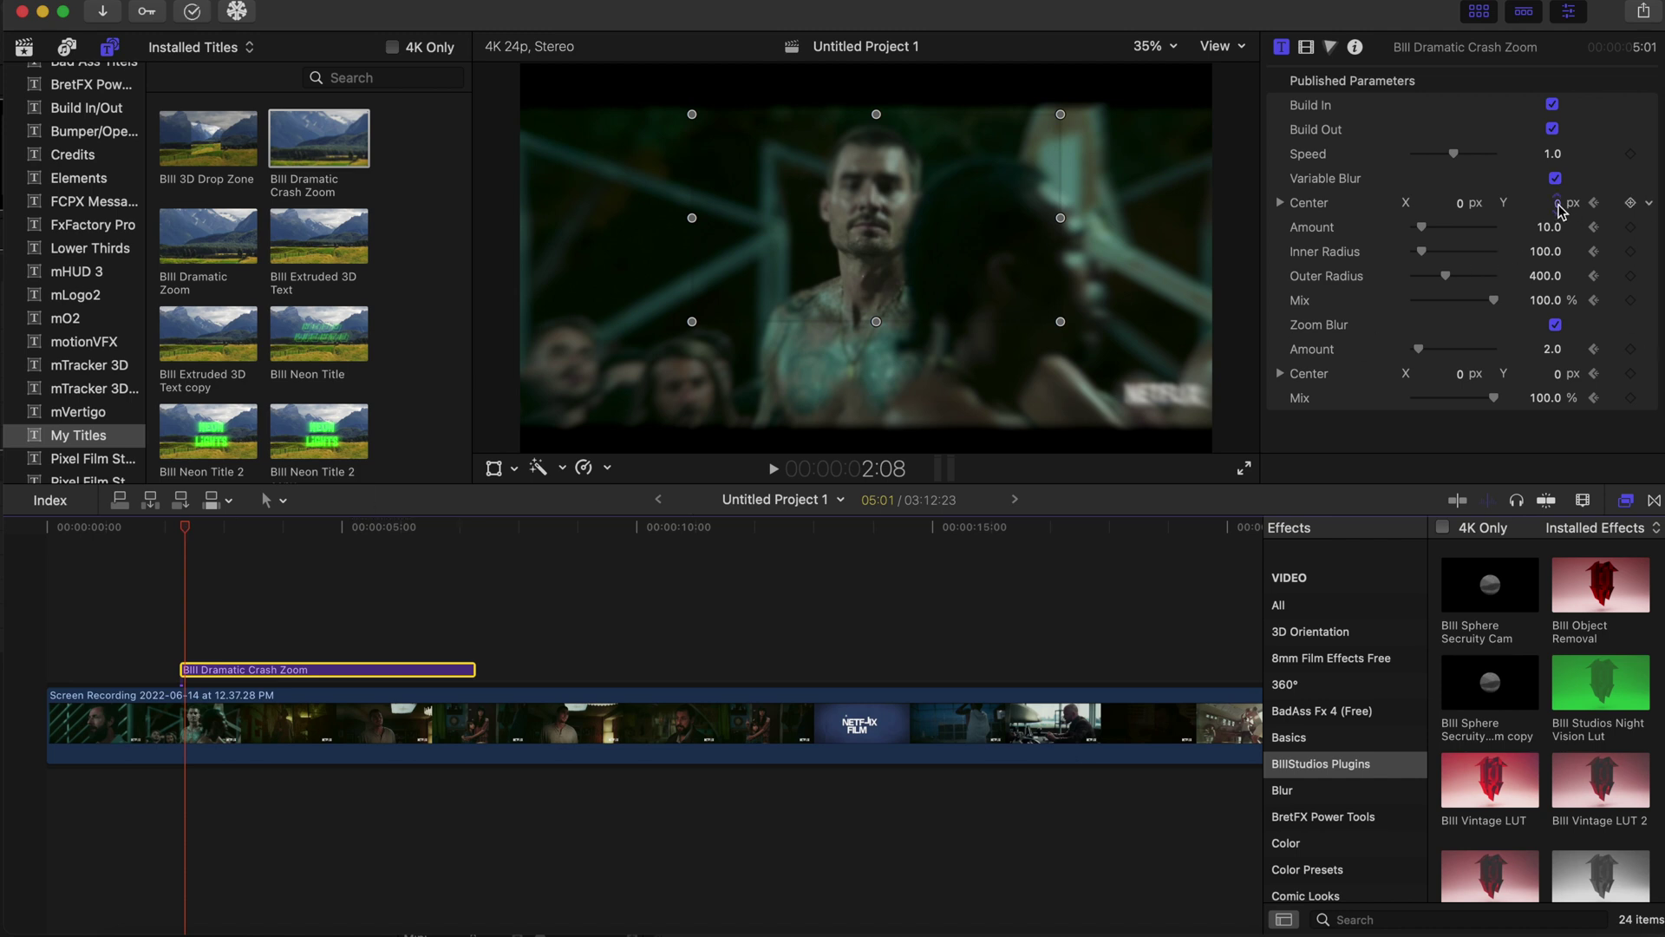
pyautogui.moveTo(1559, 205); pyautogui.dragTo(1561, 202)
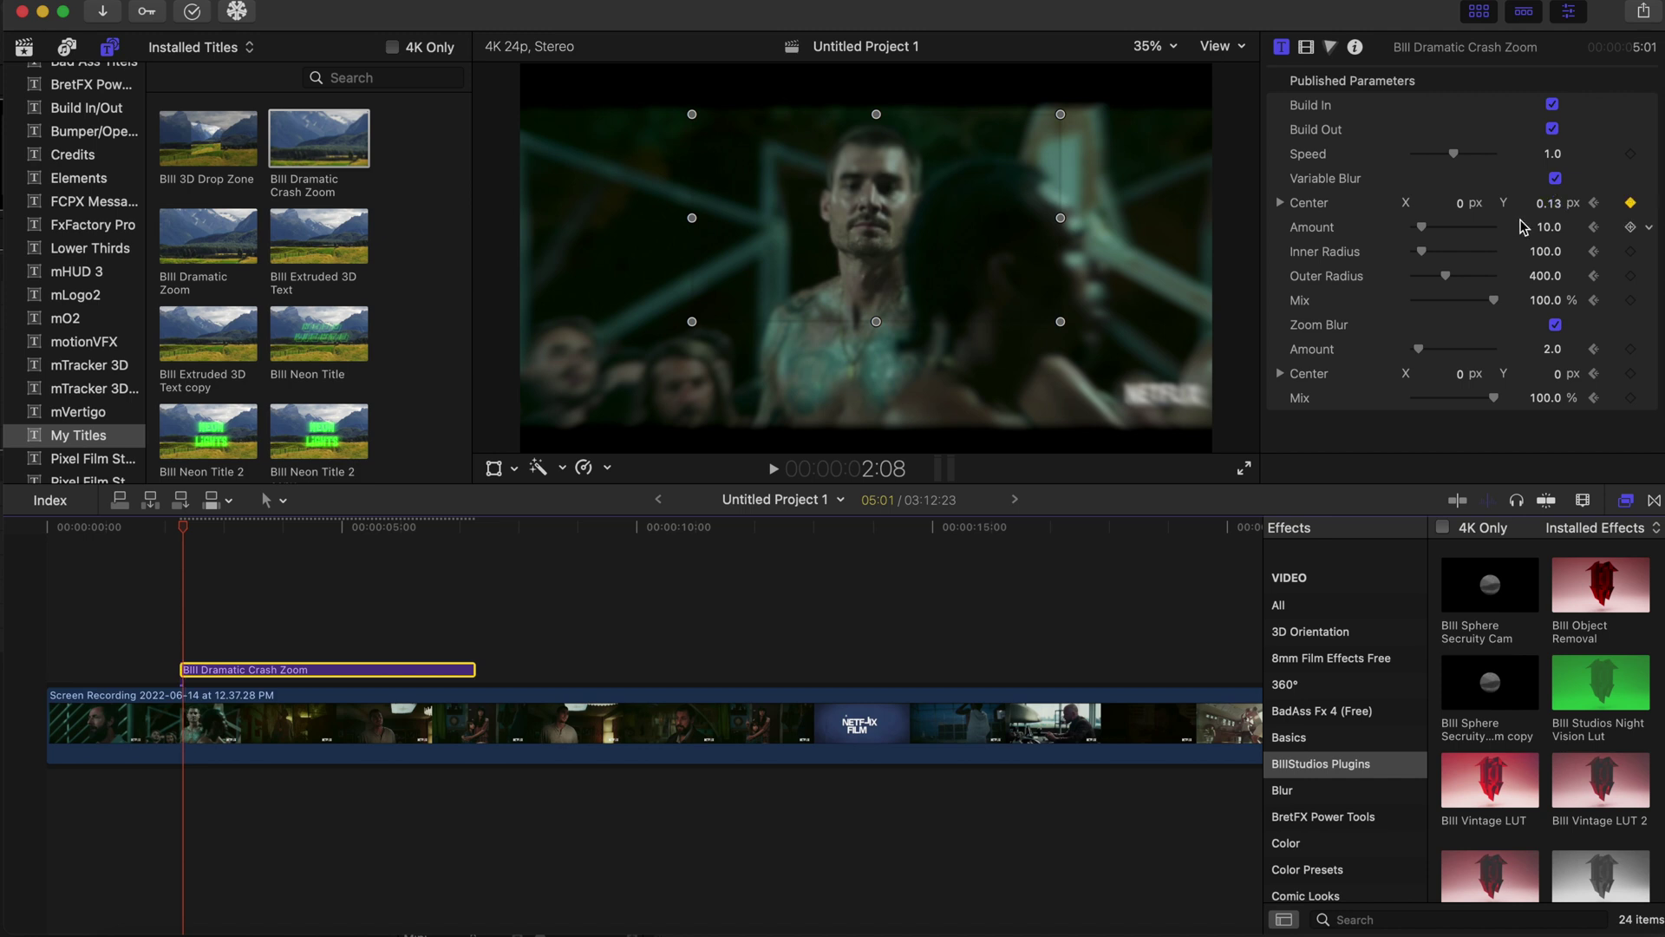
pyautogui.moveTo(1423, 258); pyautogui.dragTo(1428, 259)
pyautogui.moveTo(1447, 278); pyautogui.dragTo(1456, 281)
pyautogui.moveTo(1423, 354); pyautogui.dragTo(1427, 361)
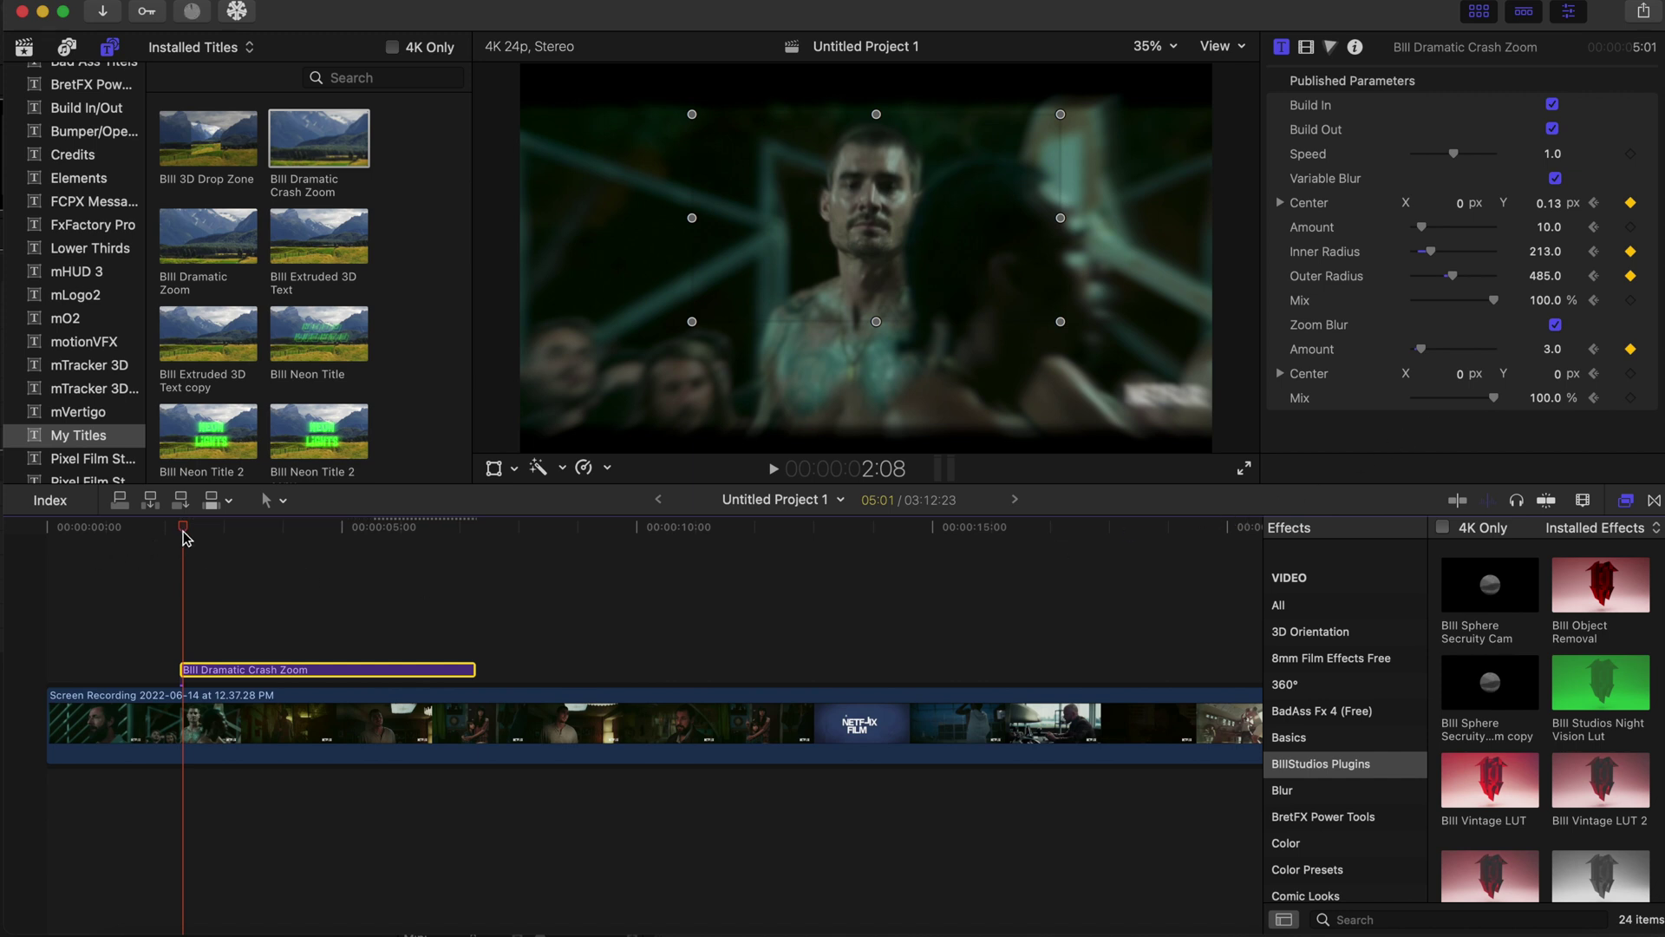
# - Keyframe Zoom Blur Mix at 38.97% at 2:11 and 0% at 2:14, then check the fade
pyautogui.moveTo(183, 533); pyautogui.dragTo(197, 539)
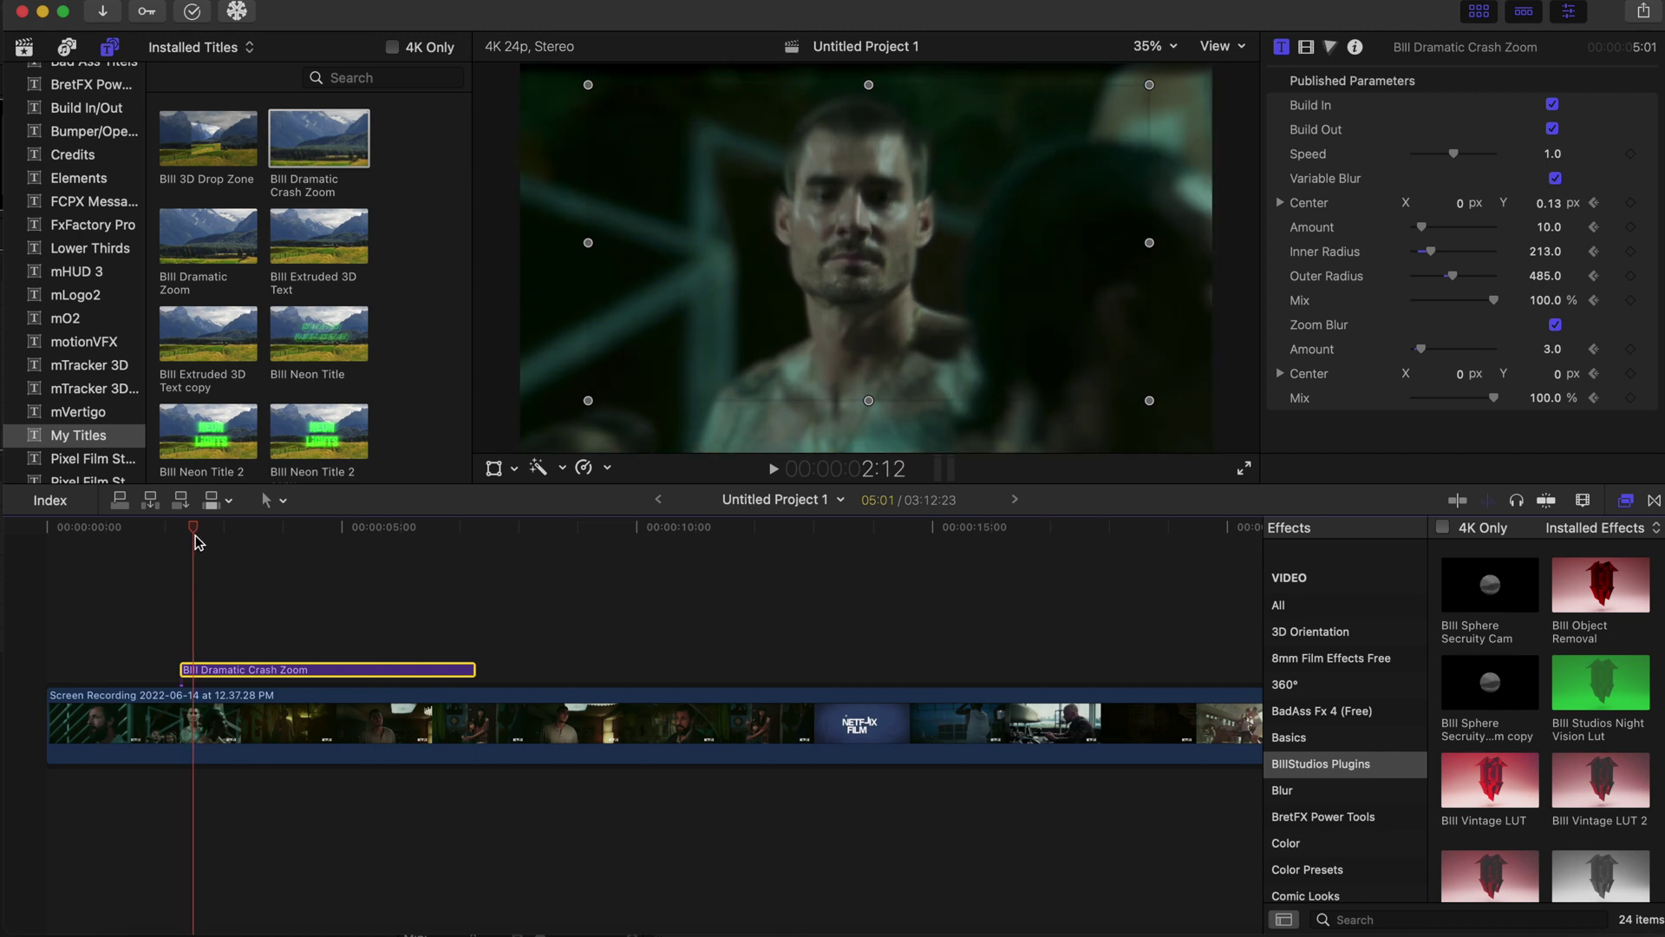
pyautogui.press('Left')
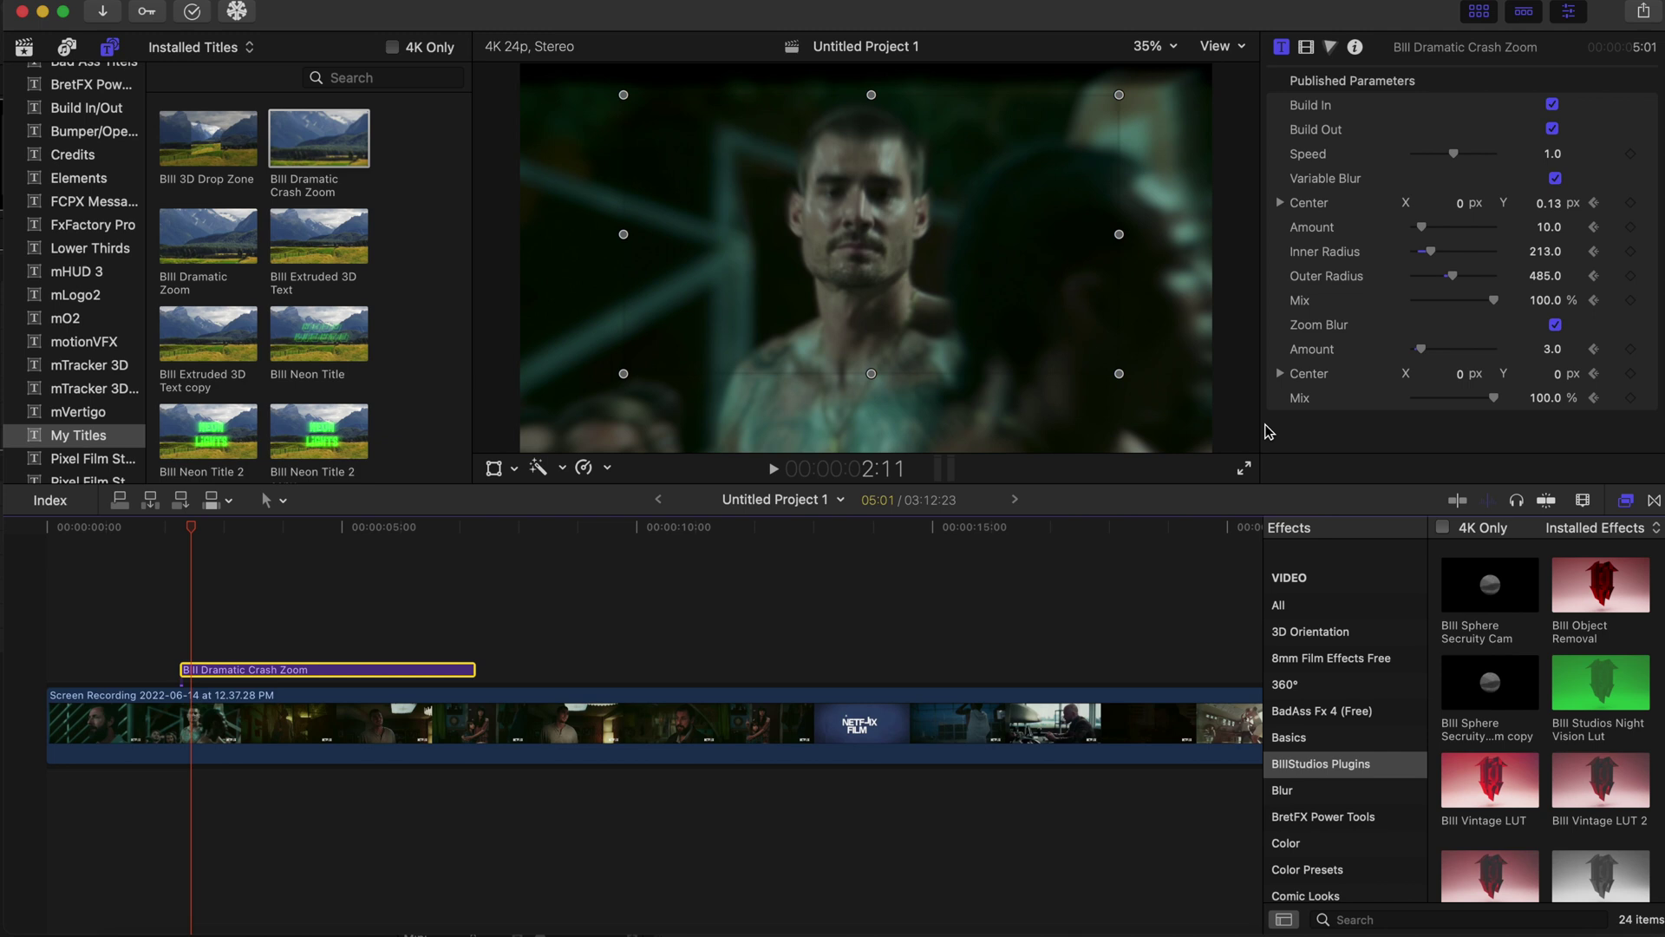
pyautogui.moveTo(1493, 398); pyautogui.dragTo(1444, 405)
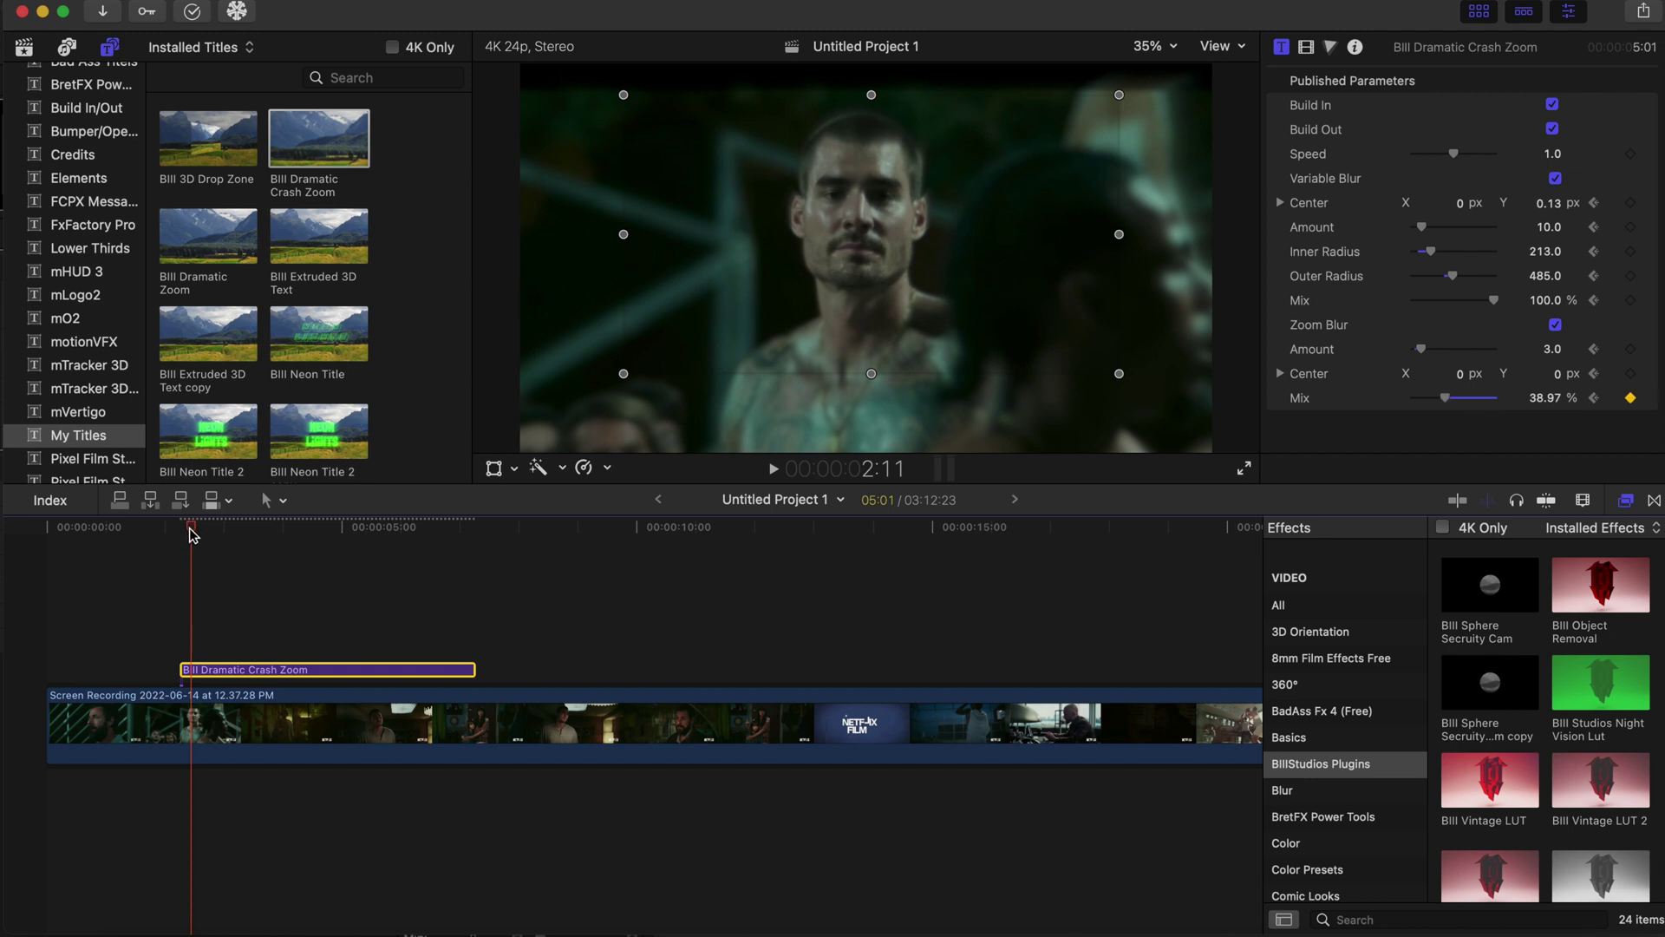
pyautogui.moveTo(191, 533); pyautogui.dragTo(201, 535)
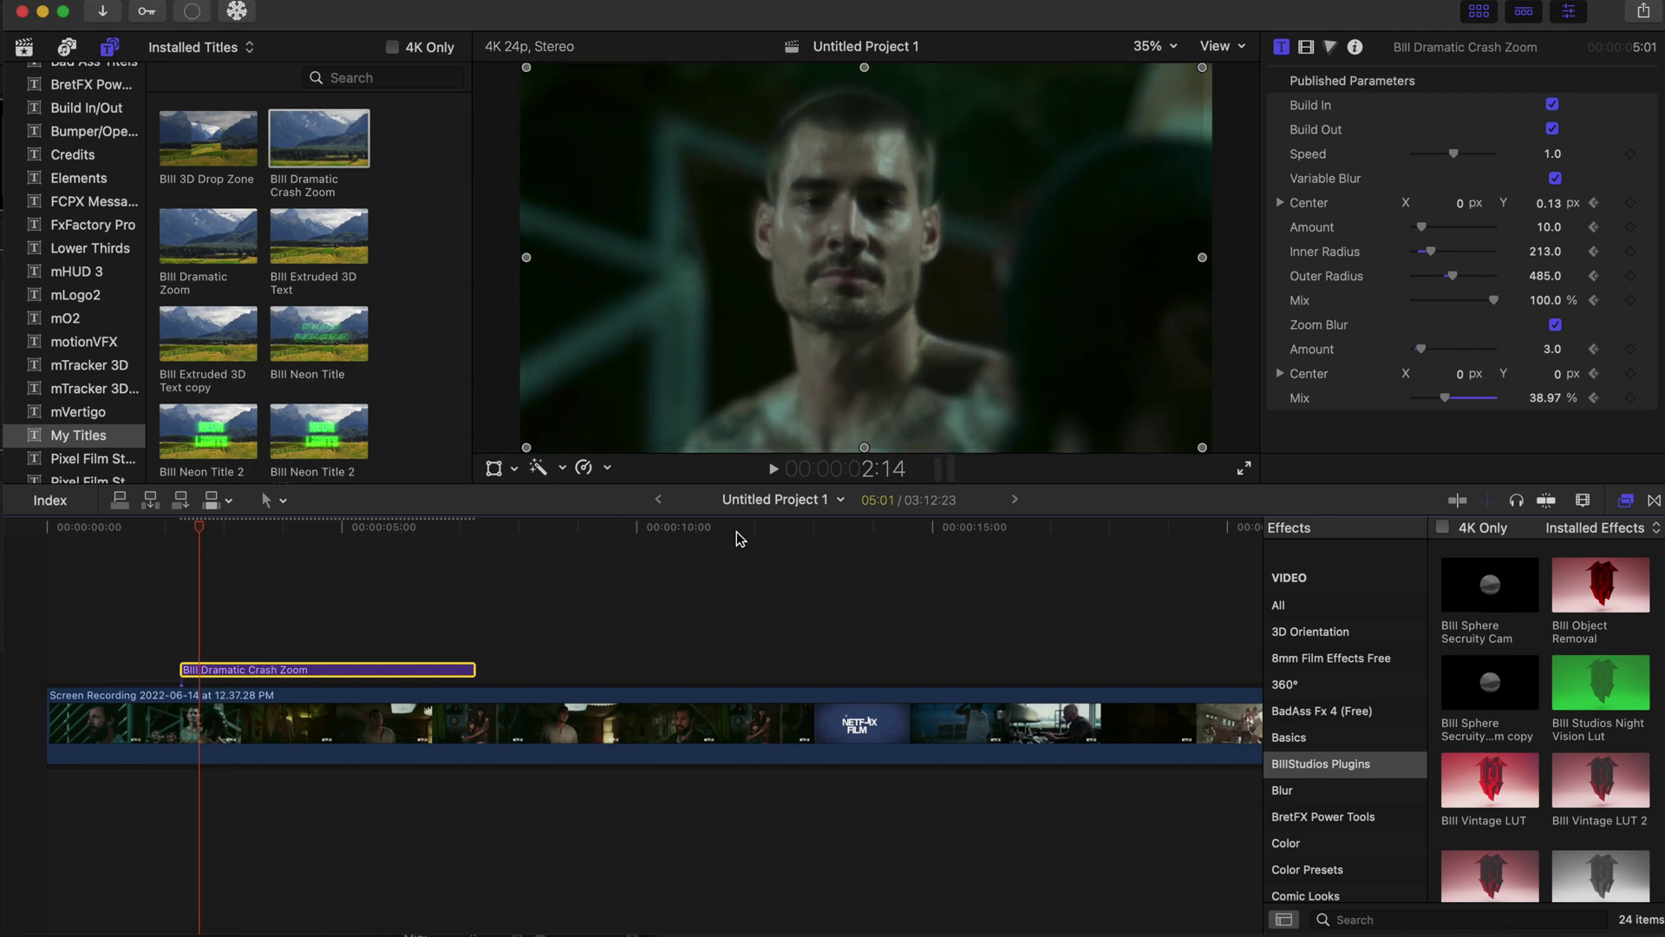
pyautogui.moveTo(1444, 398); pyautogui.dragTo(1412, 406)
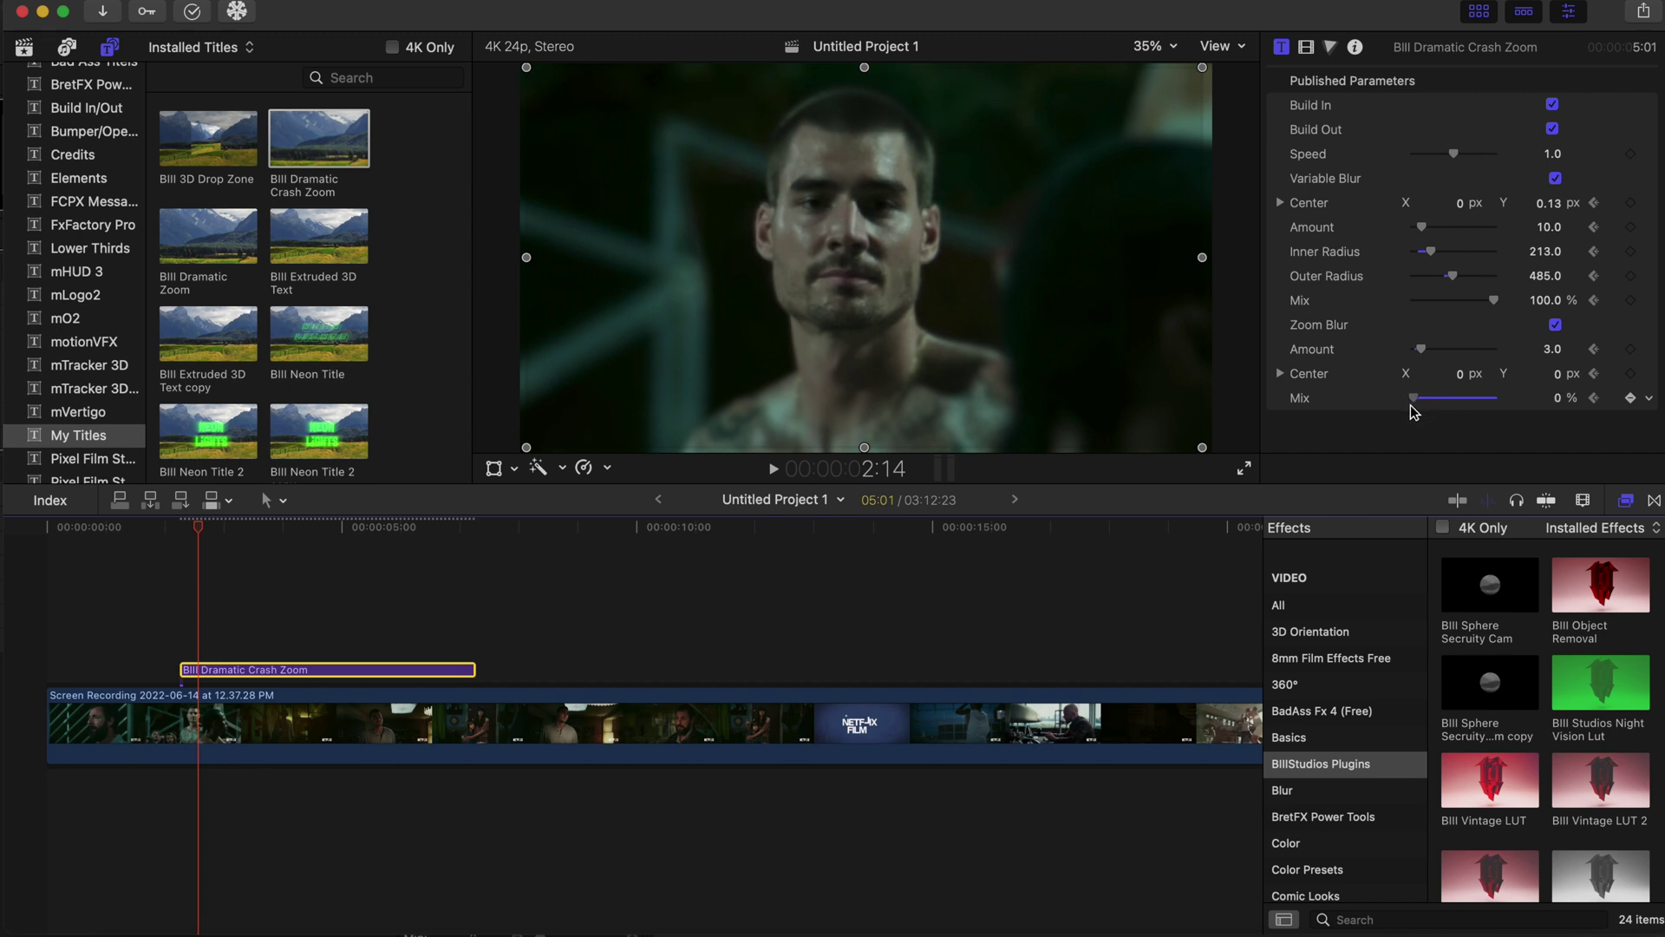
pyautogui.moveTo(199, 530); pyautogui.dragTo(101, 535)
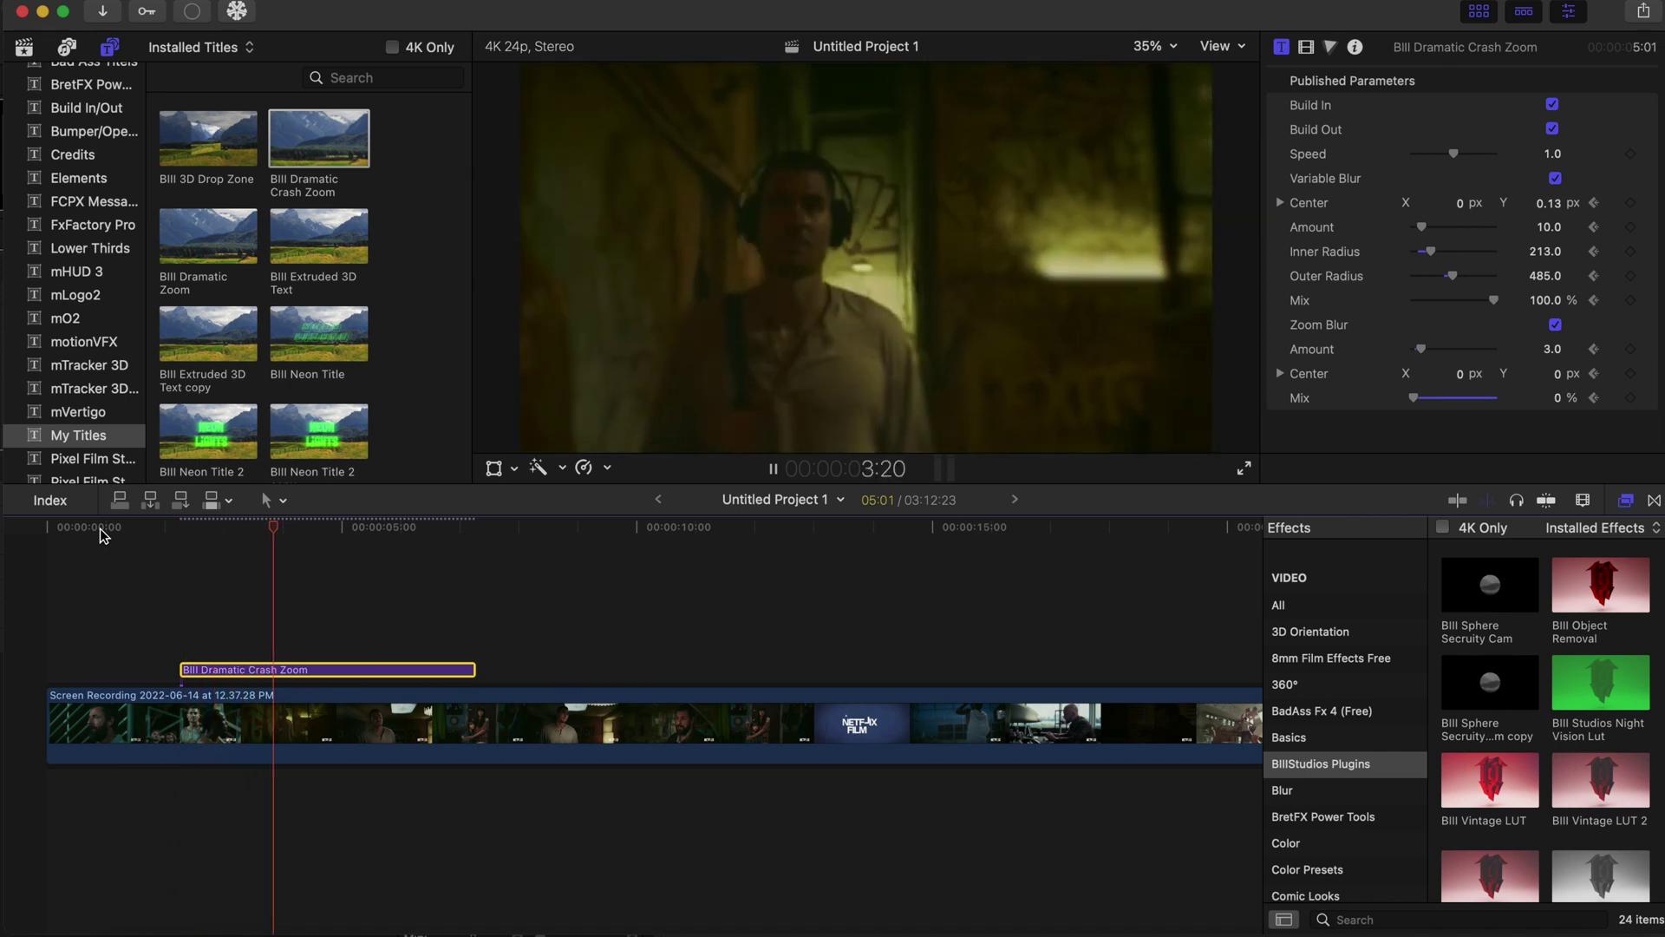
# - Replay the title, then trim its end so it is much shorter
pyautogui.click(102, 534)
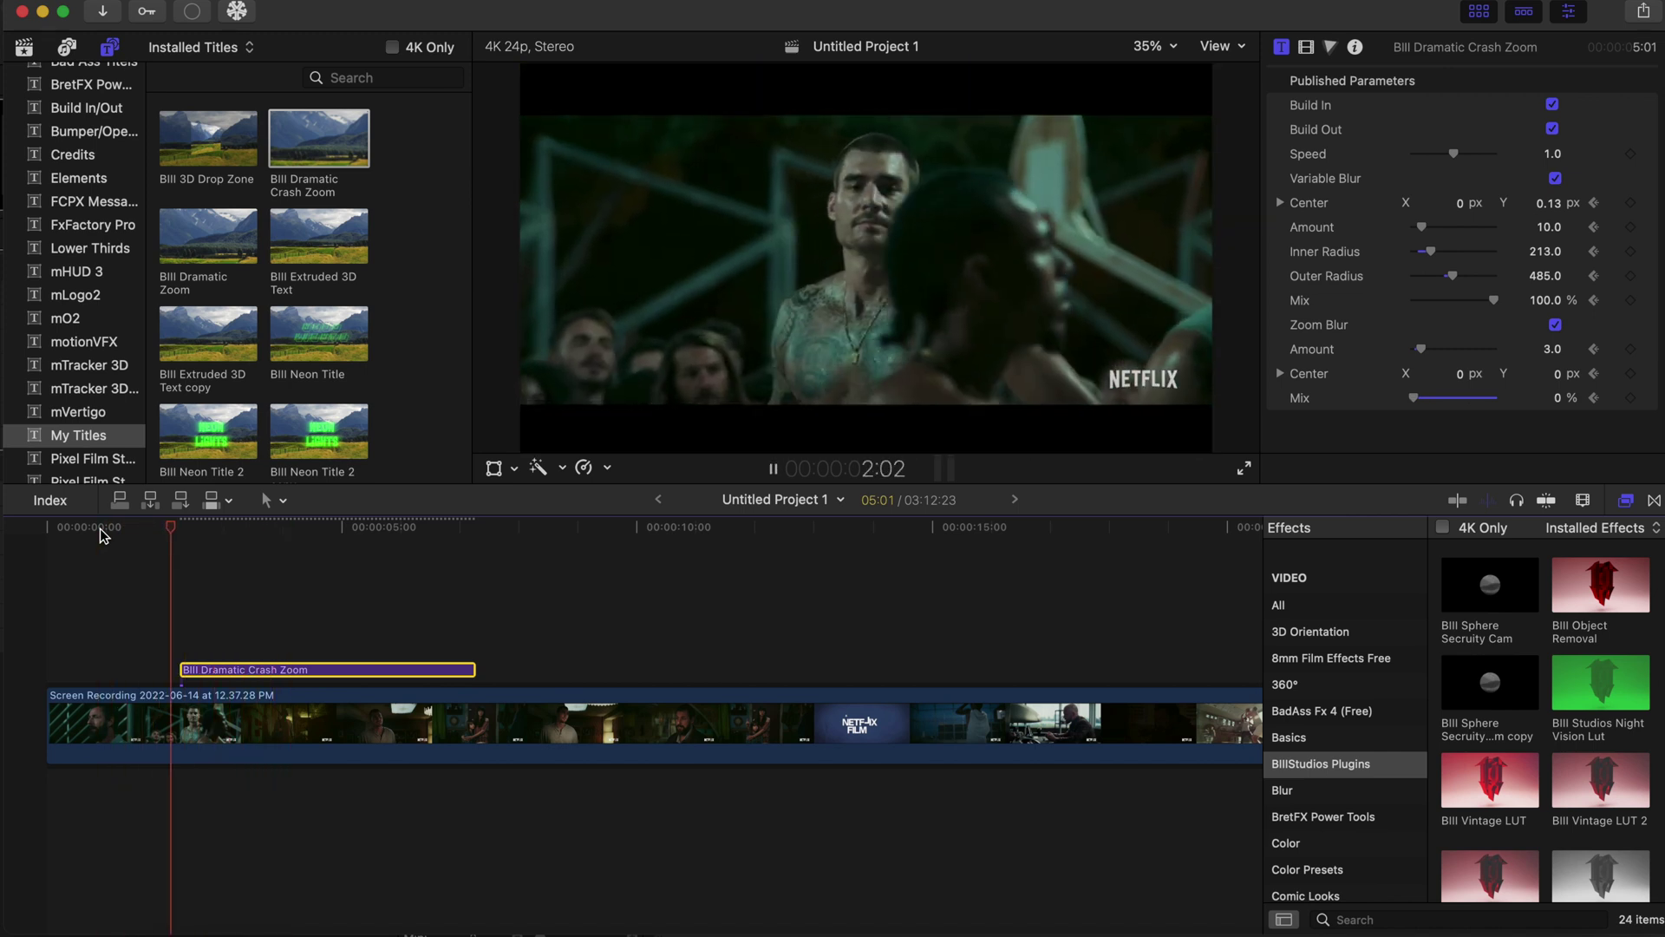
pyautogui.click(102, 534)
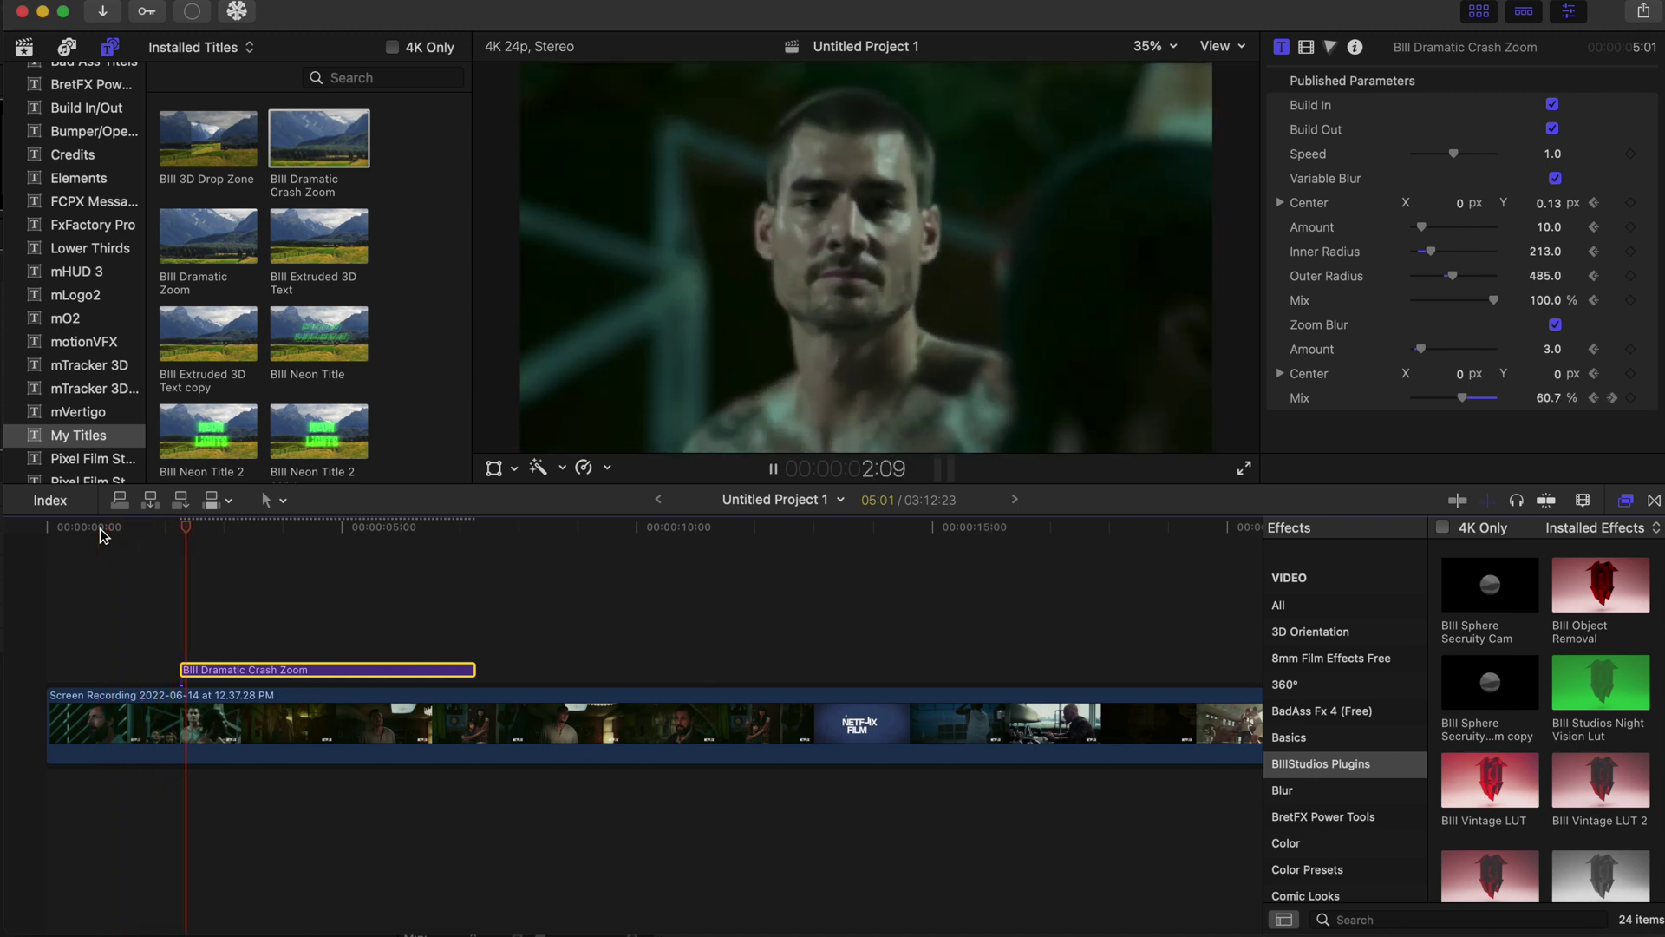
pyautogui.press('space')
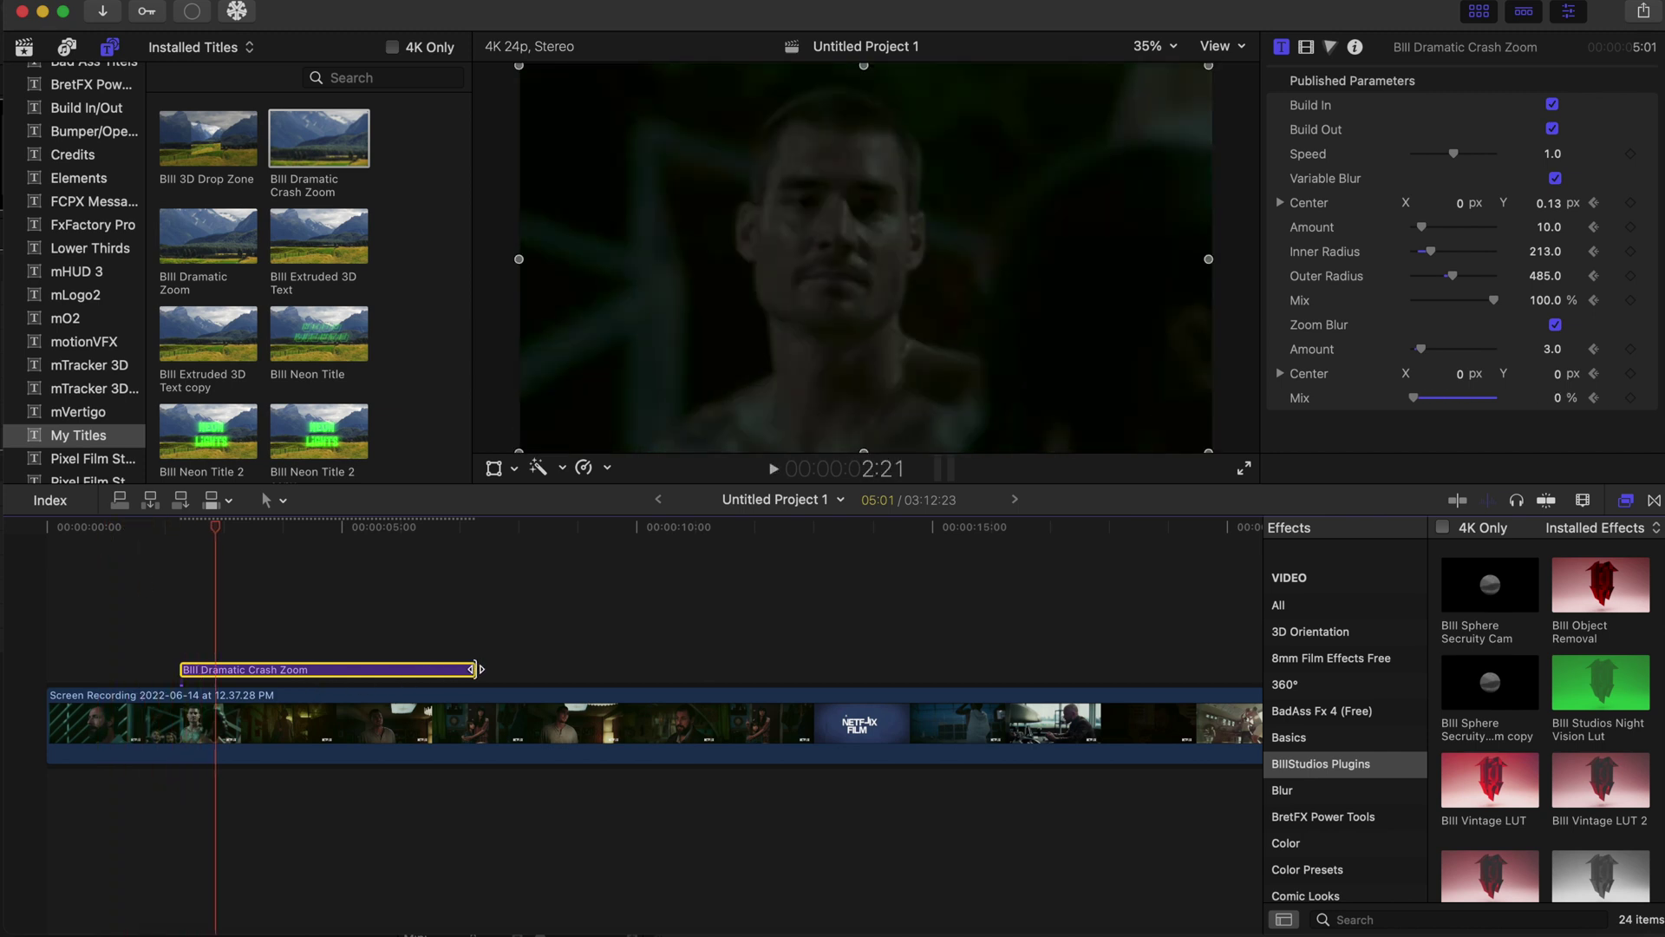
pyautogui.moveTo(476, 669); pyautogui.dragTo(267, 676)
pyautogui.click(162, 649)
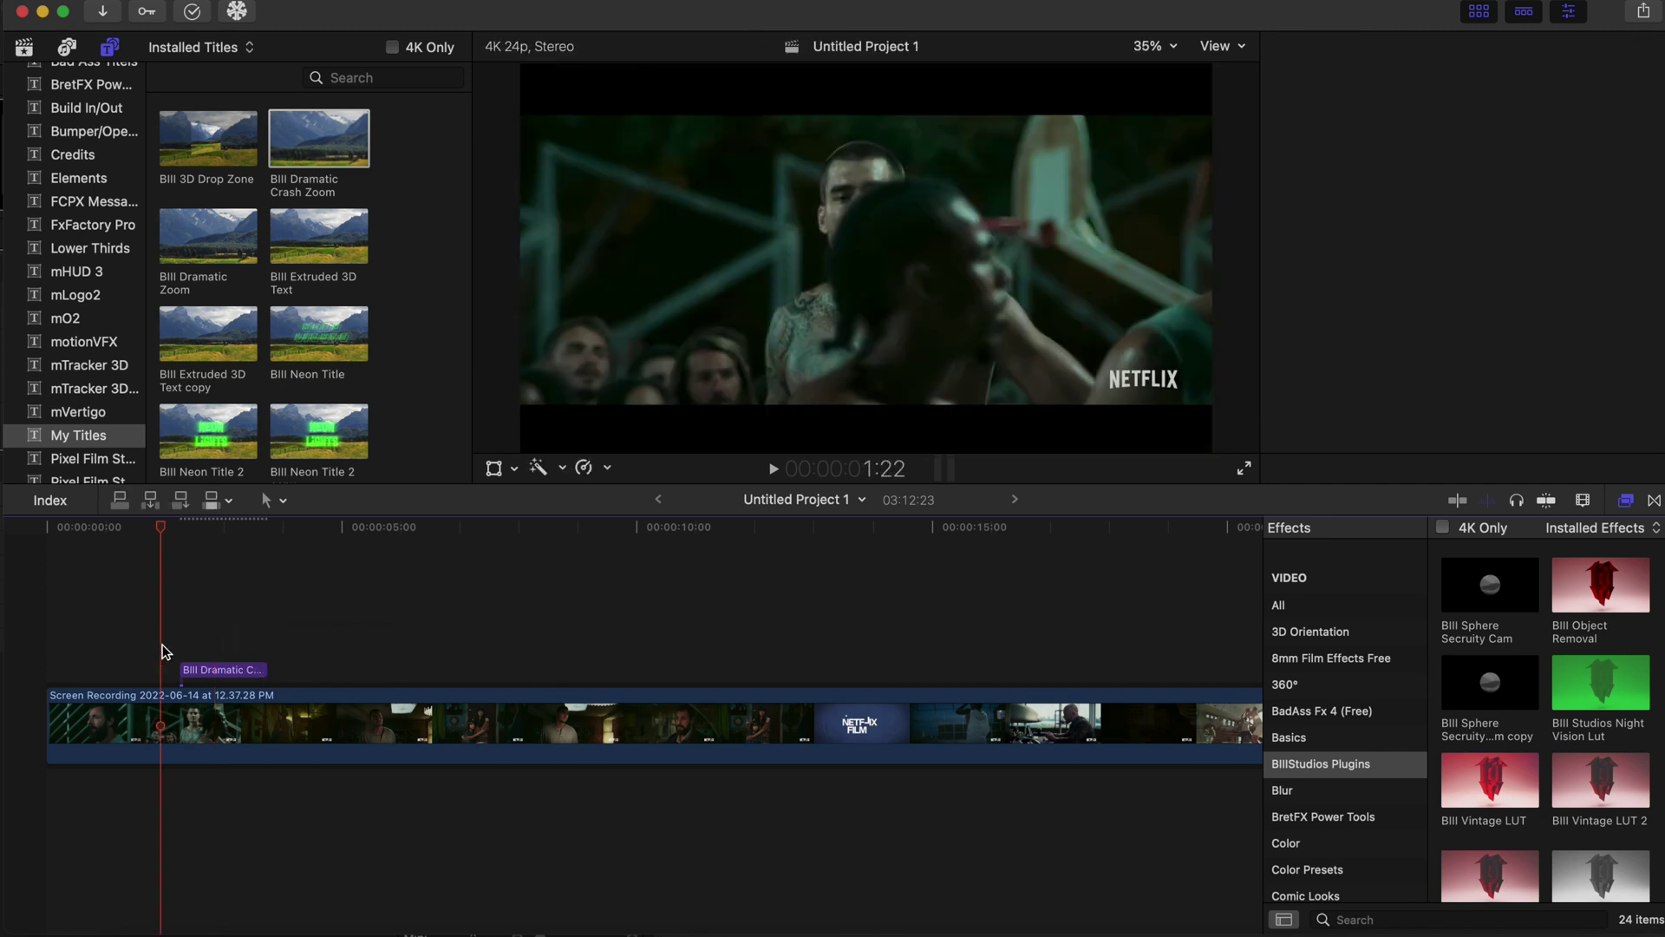
# - Play the shortened Crash Zoom title back repeatedly from just before it starts
pyautogui.press('space')
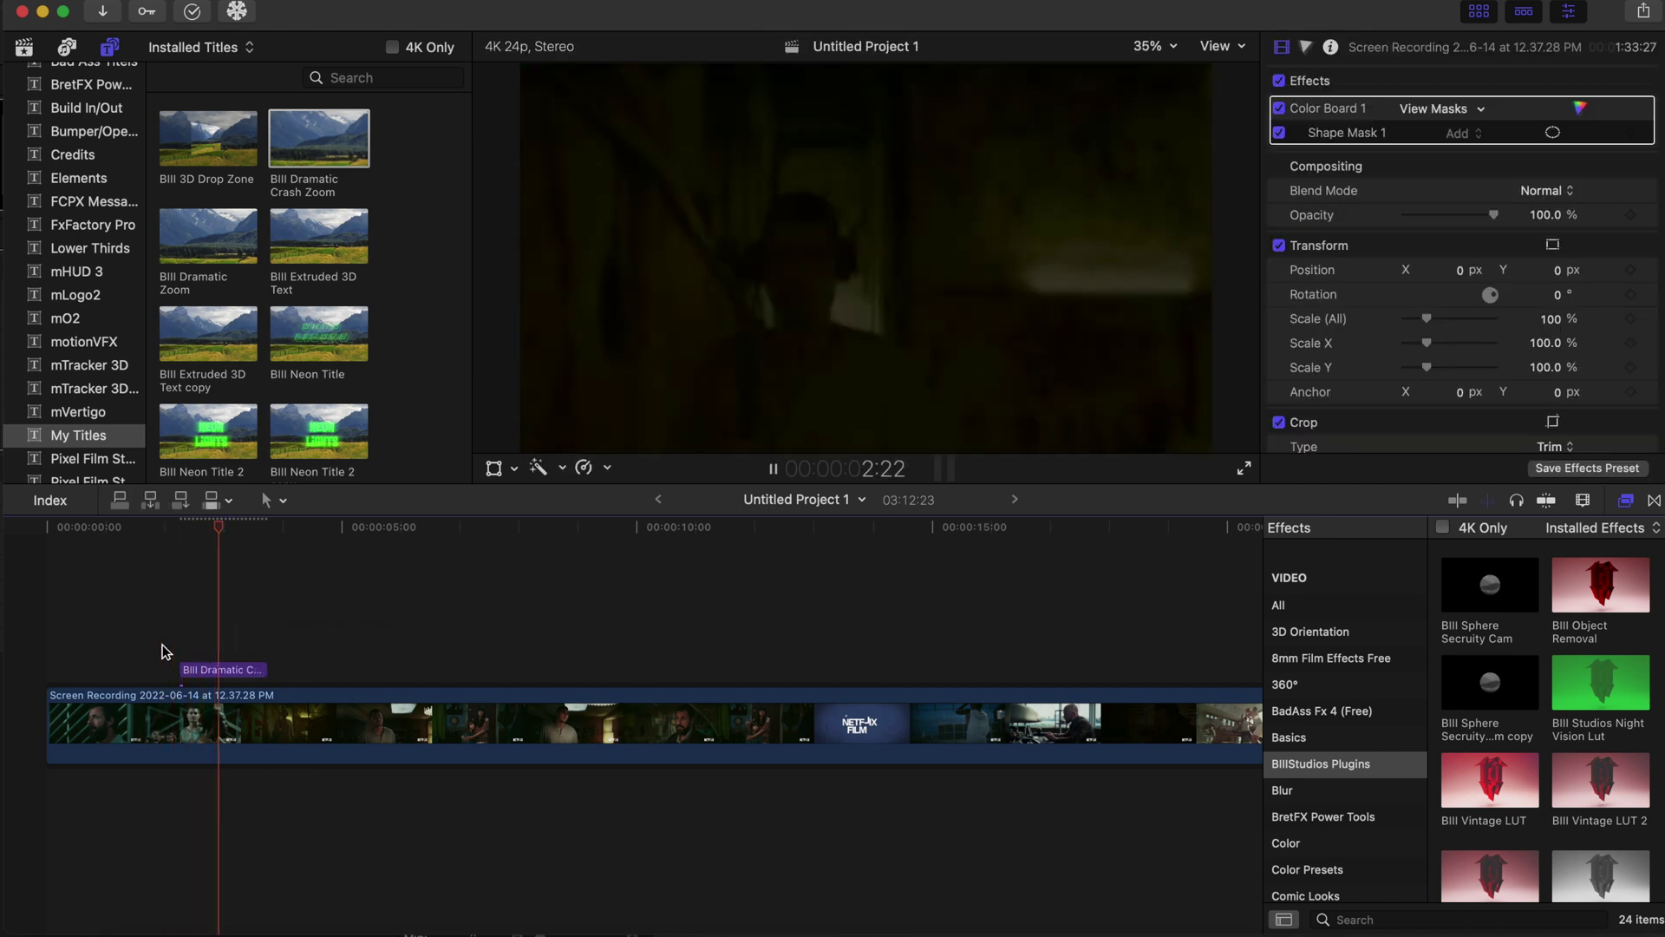
pyautogui.click(162, 650)
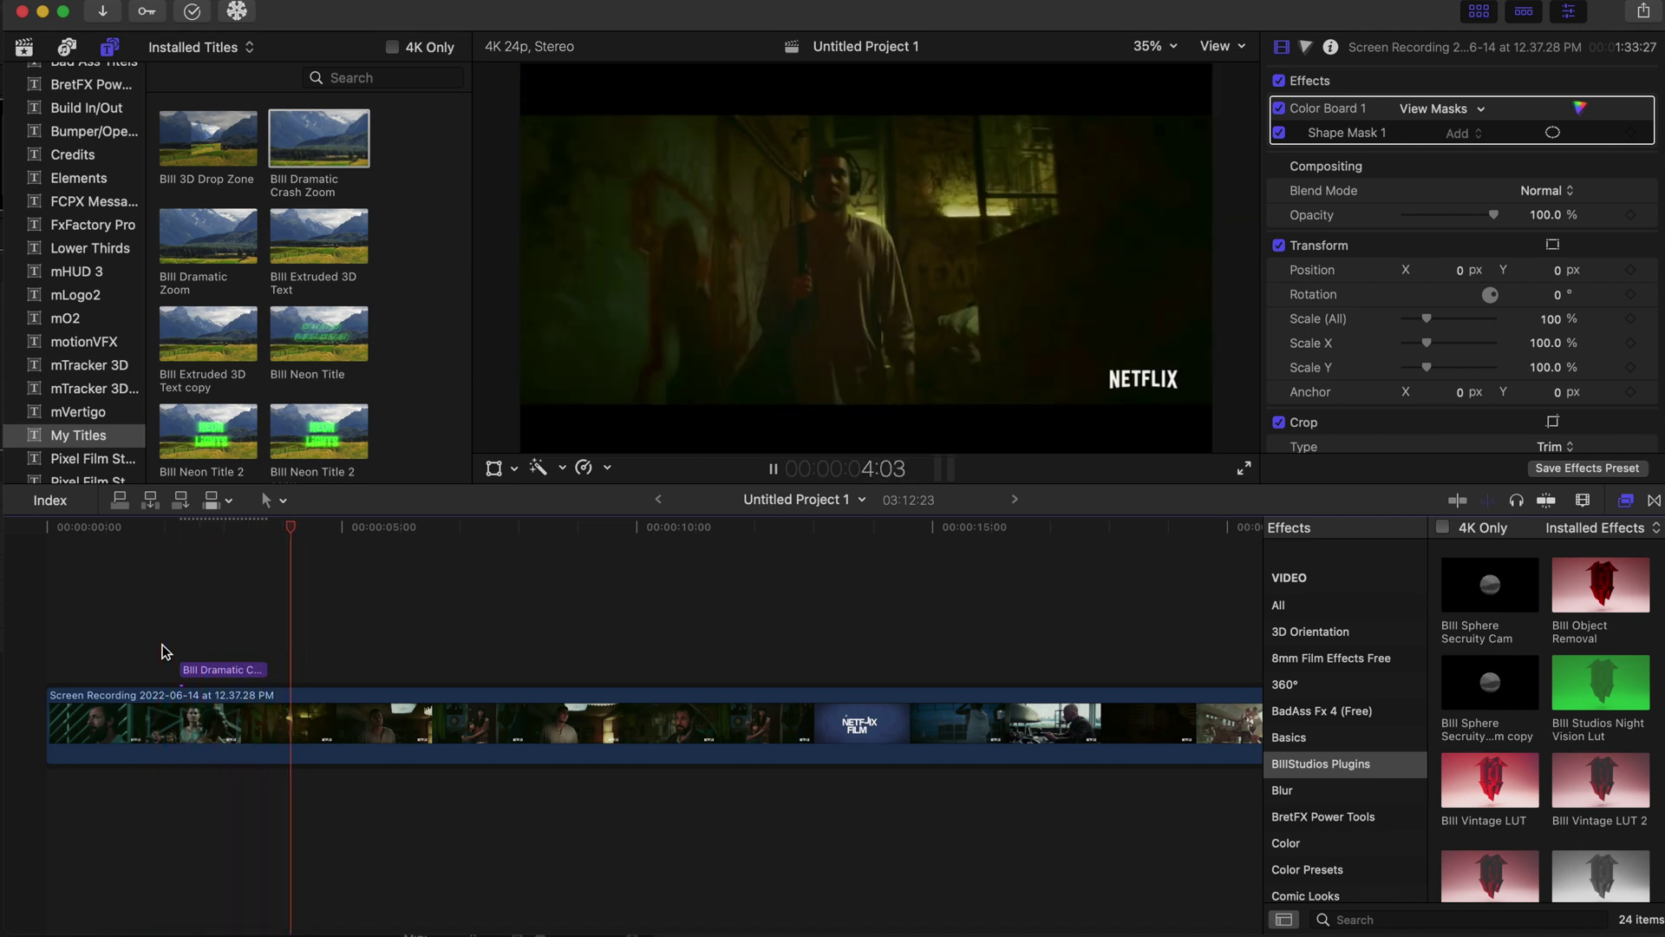
pyautogui.click(162, 651)
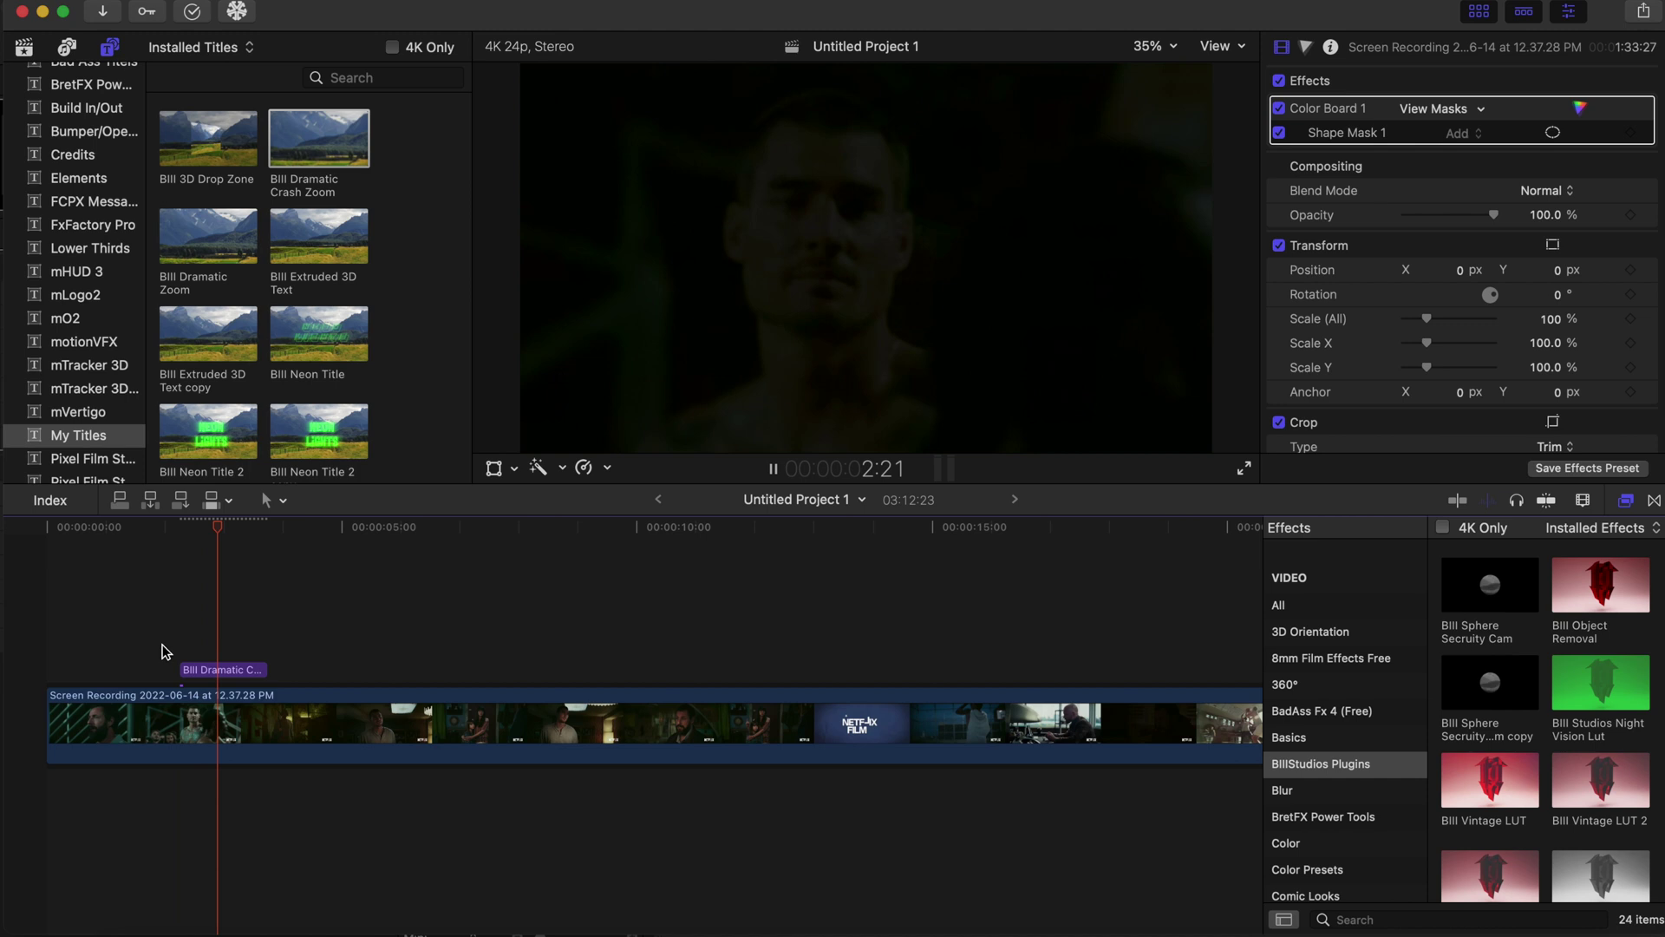
pyautogui.click(162, 651)
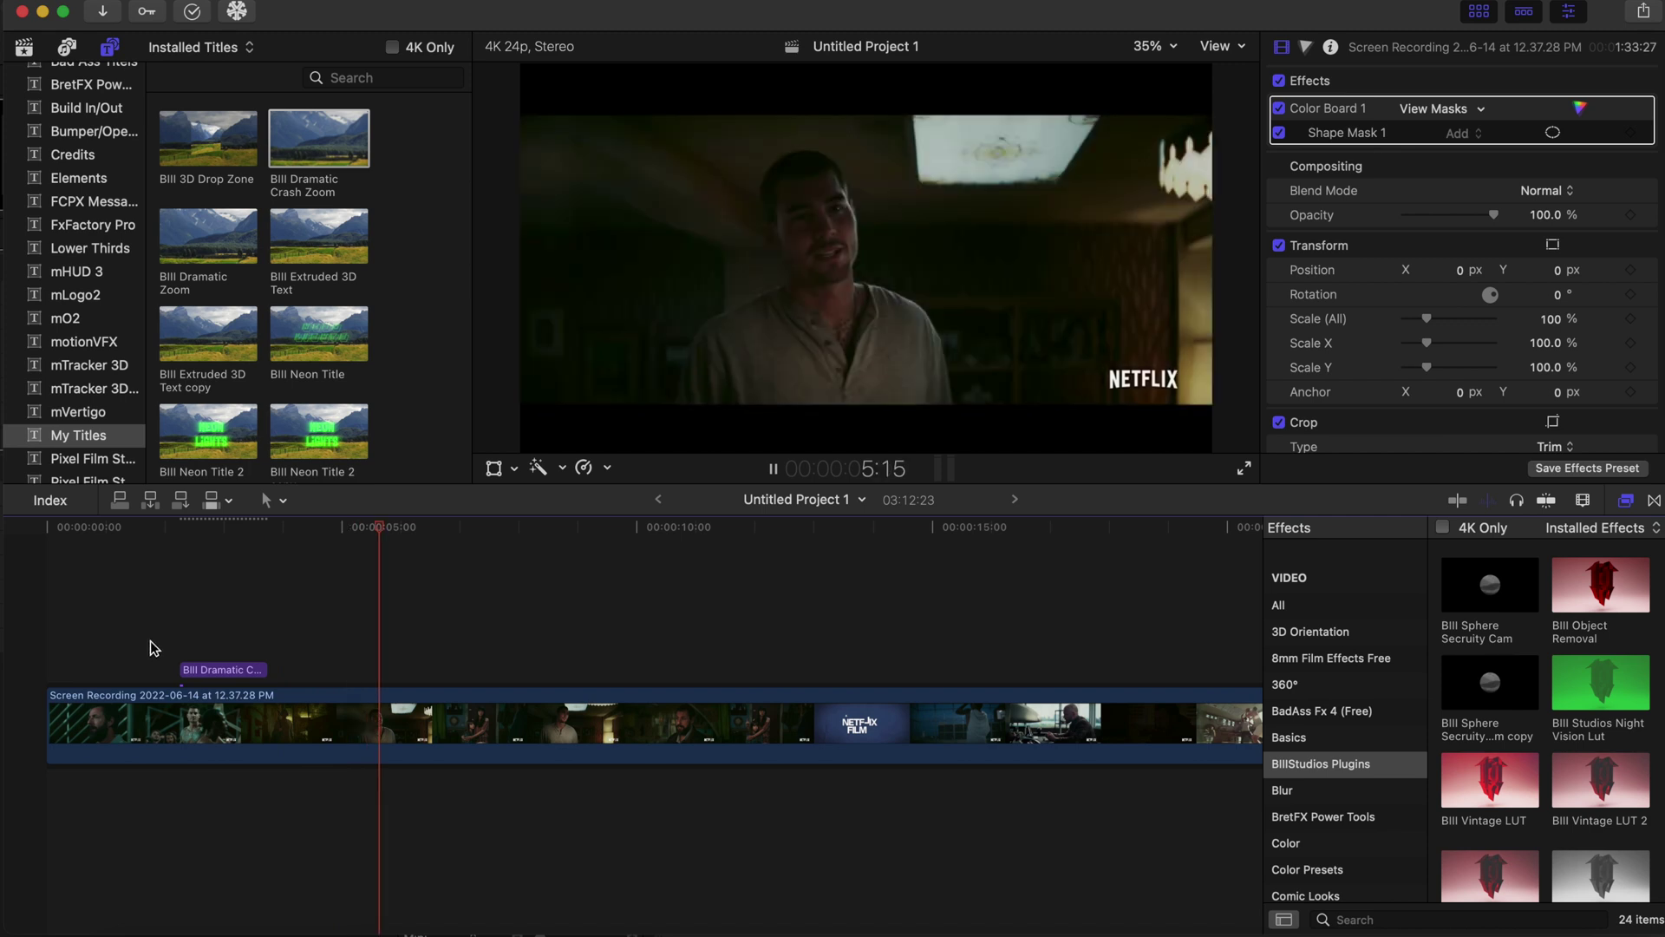
pyautogui.click(149, 649)
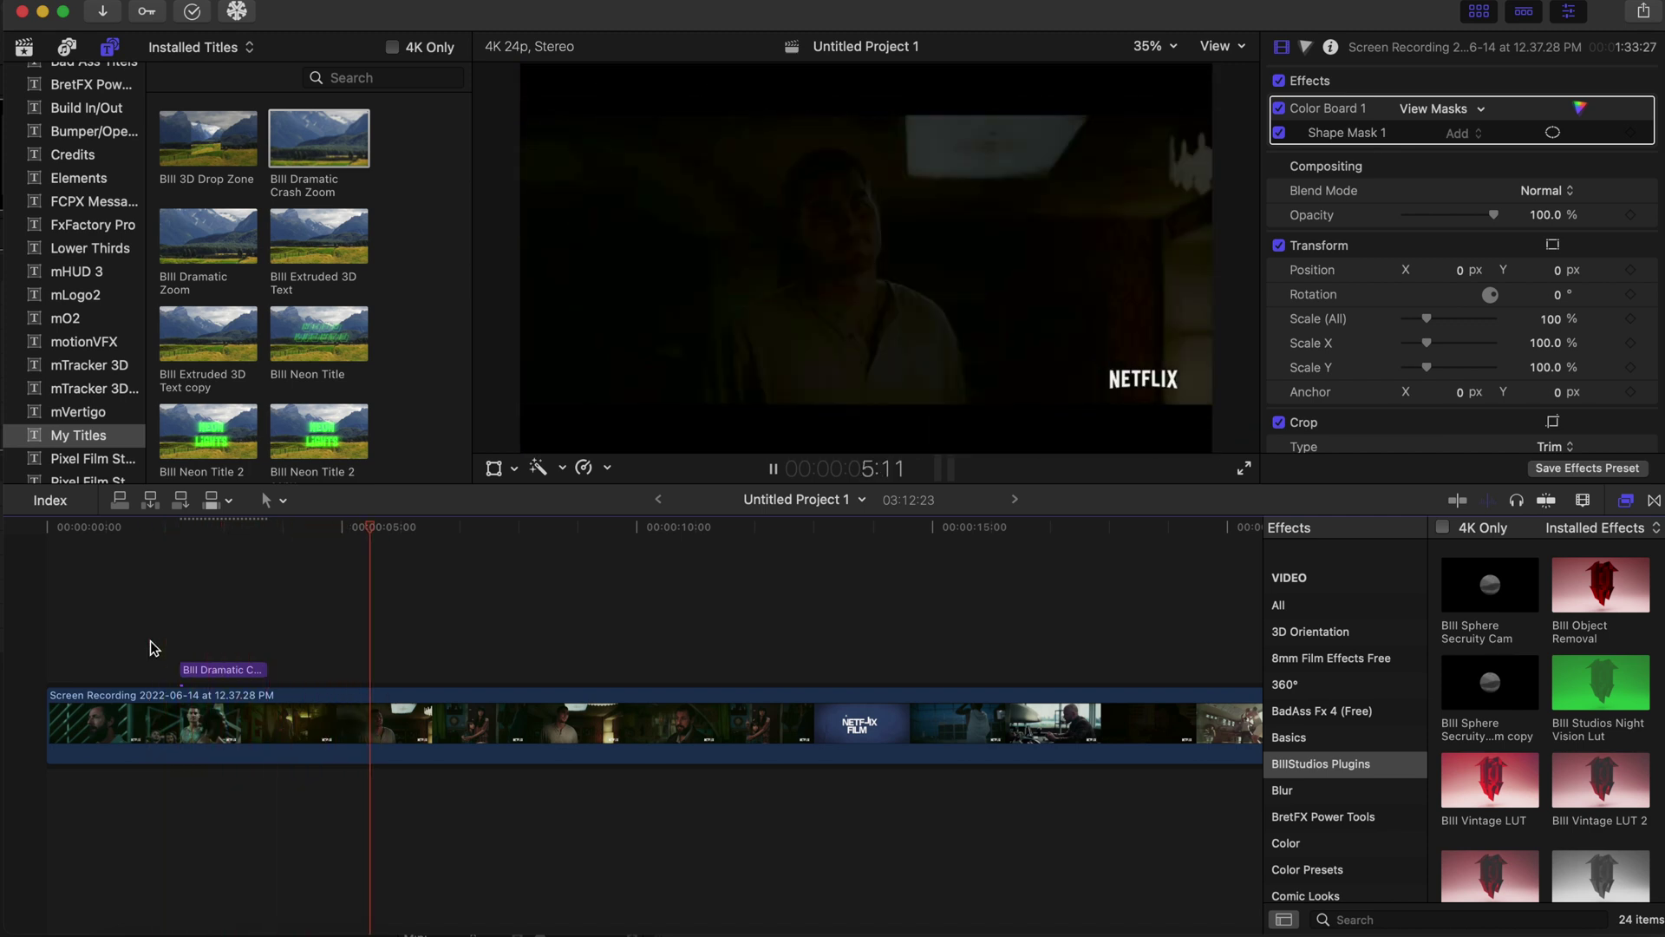
pyautogui.click(149, 640)
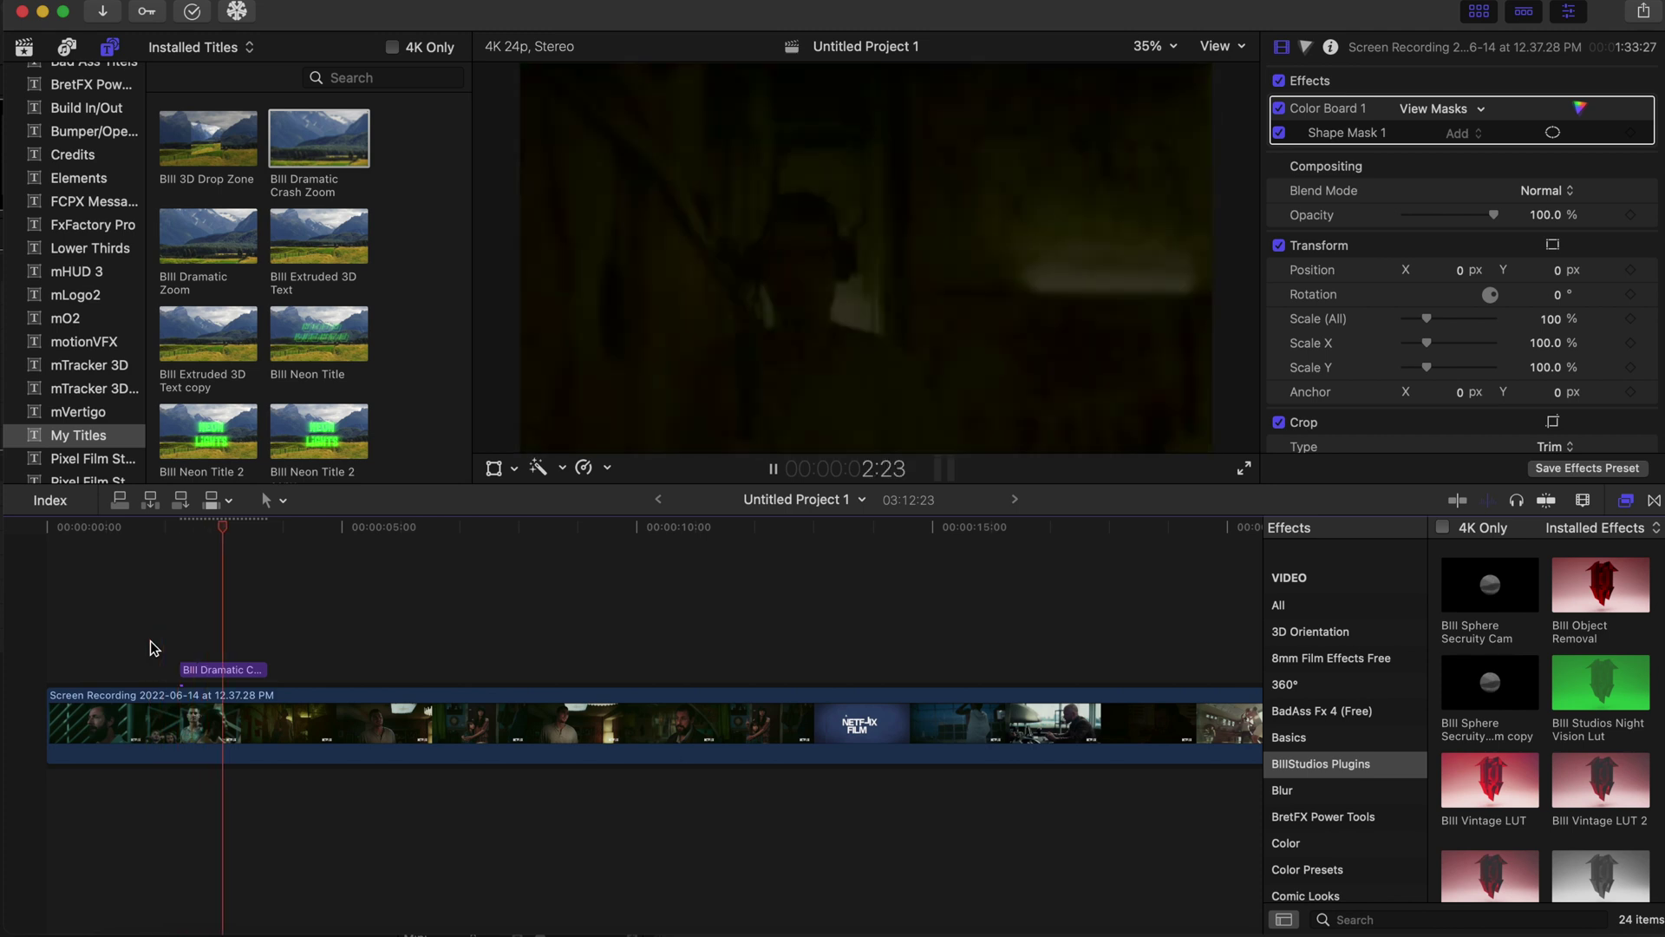
pyautogui.click(148, 642)
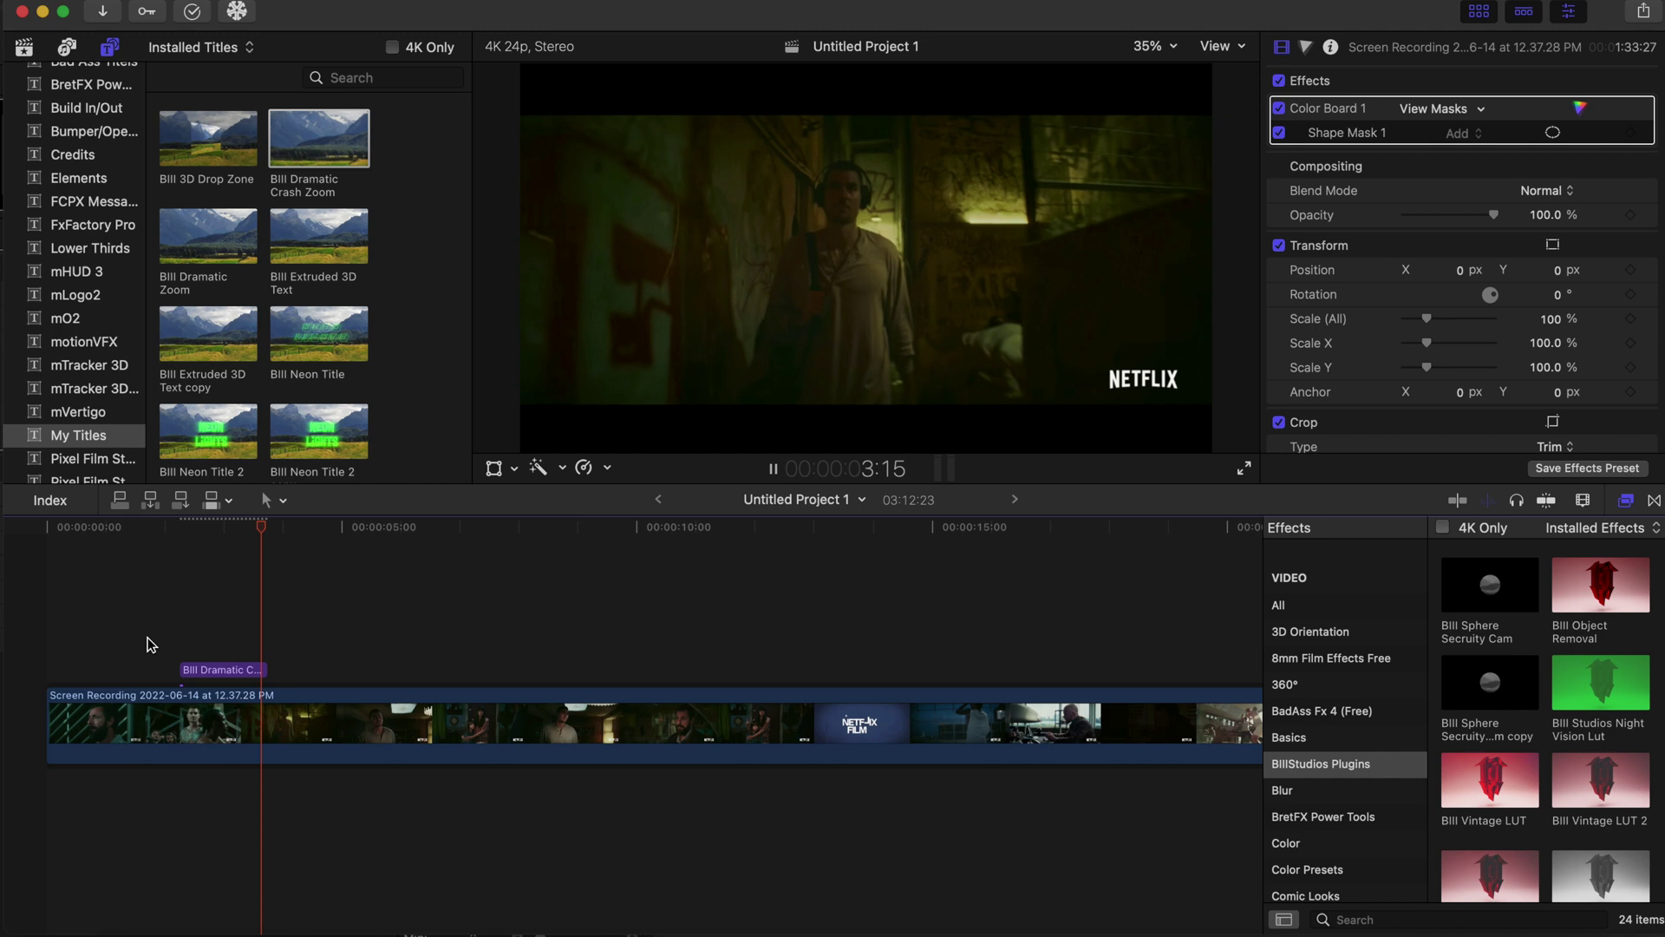
pyautogui.click(149, 644)
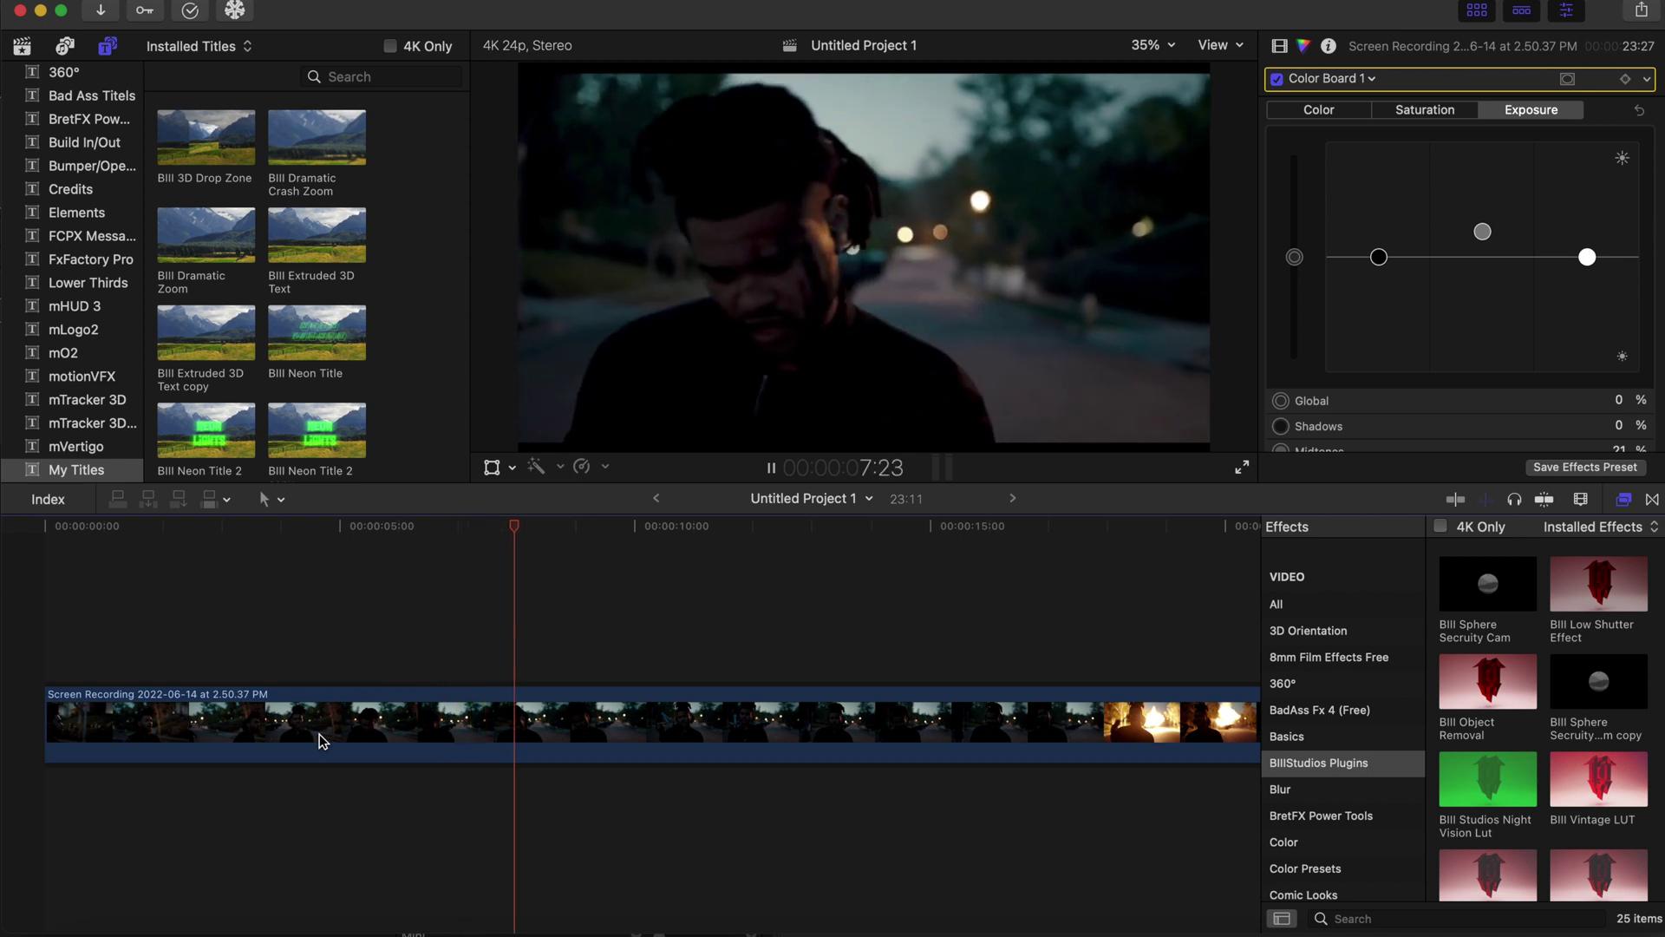
# - Apply BIll Low Shutter Effect from the BIllStudios Plugins category to the night-time clip
pyautogui.press('space')
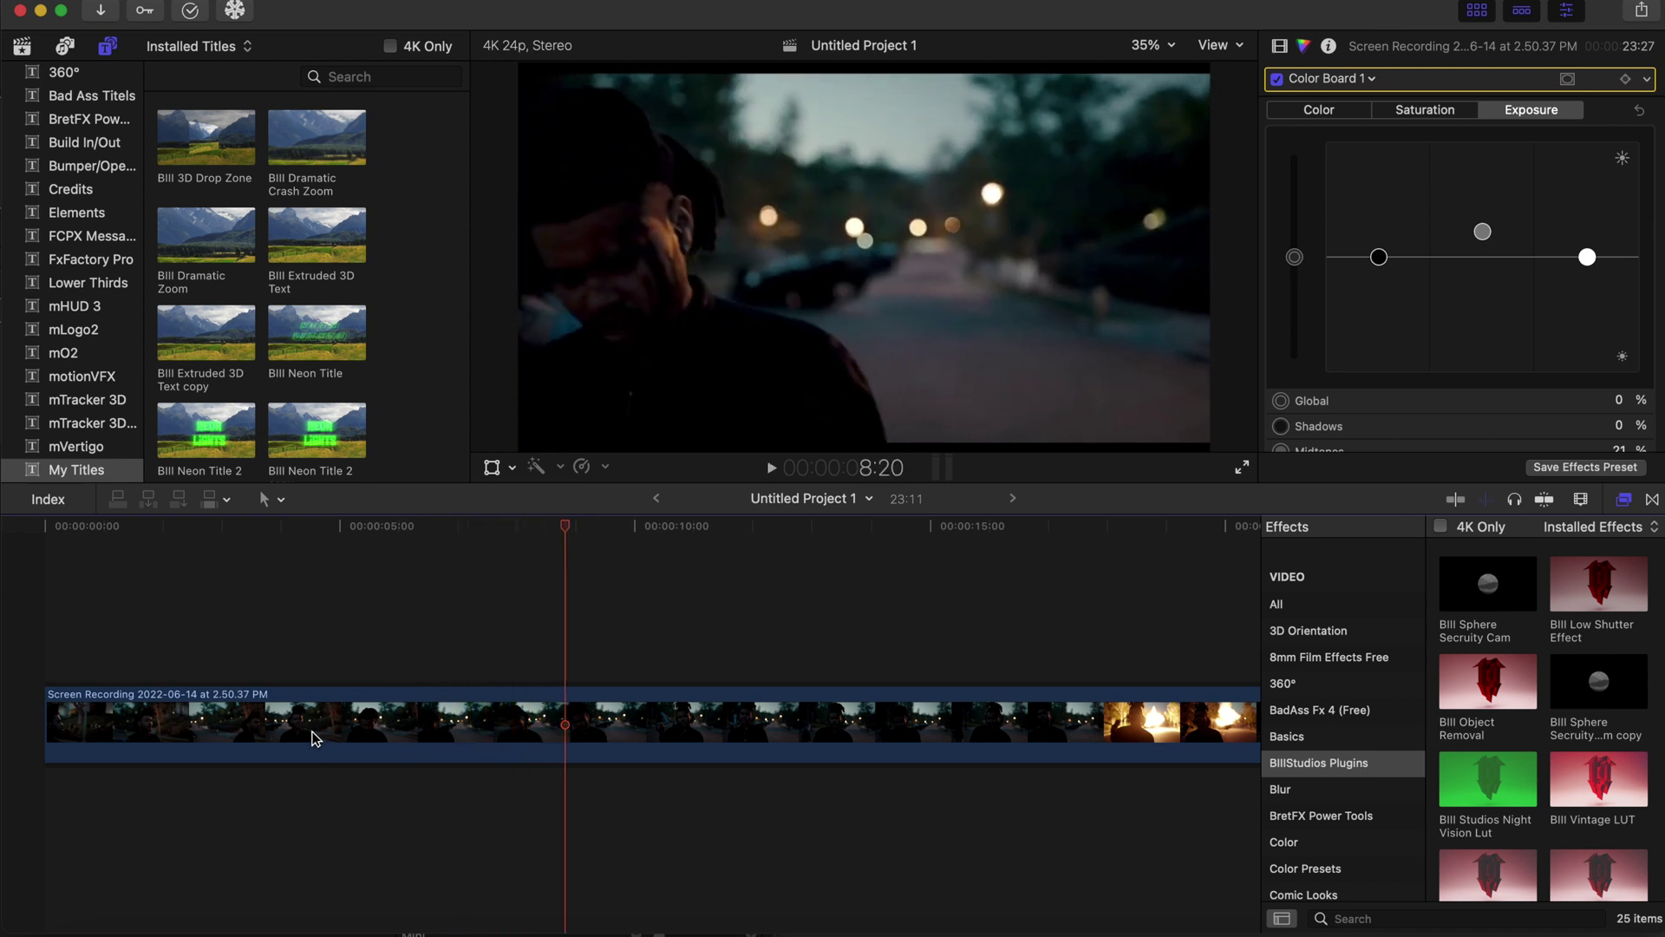
pyautogui.click(48, 636)
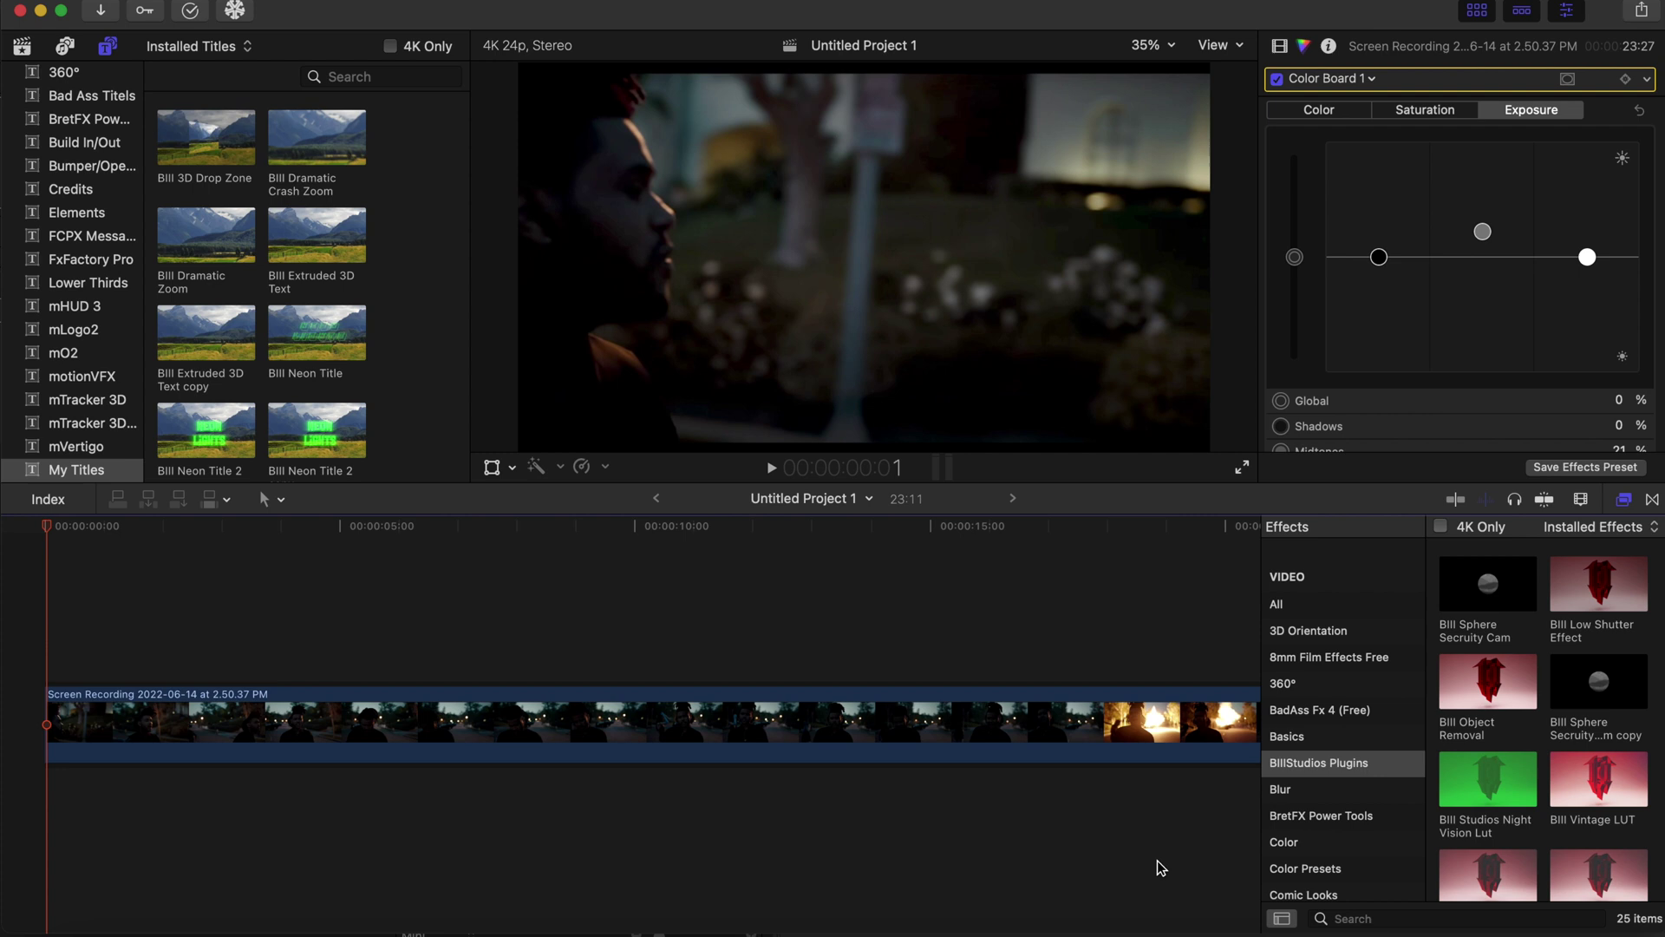
pyautogui.click(1299, 610)
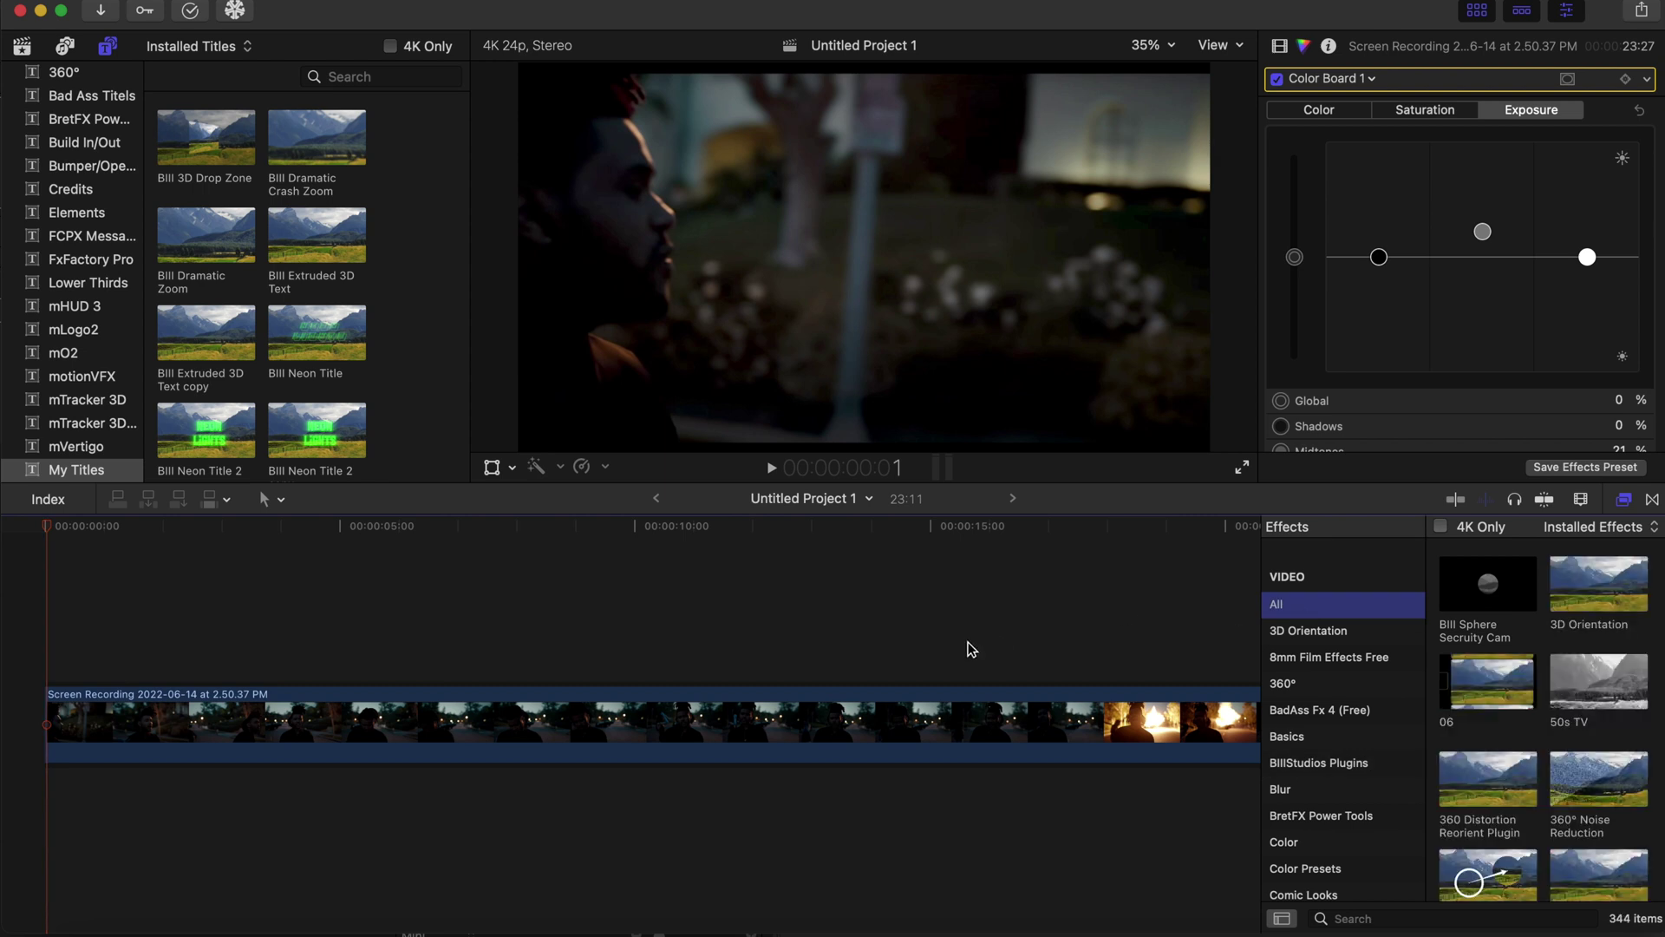
pyautogui.click(49, 528)
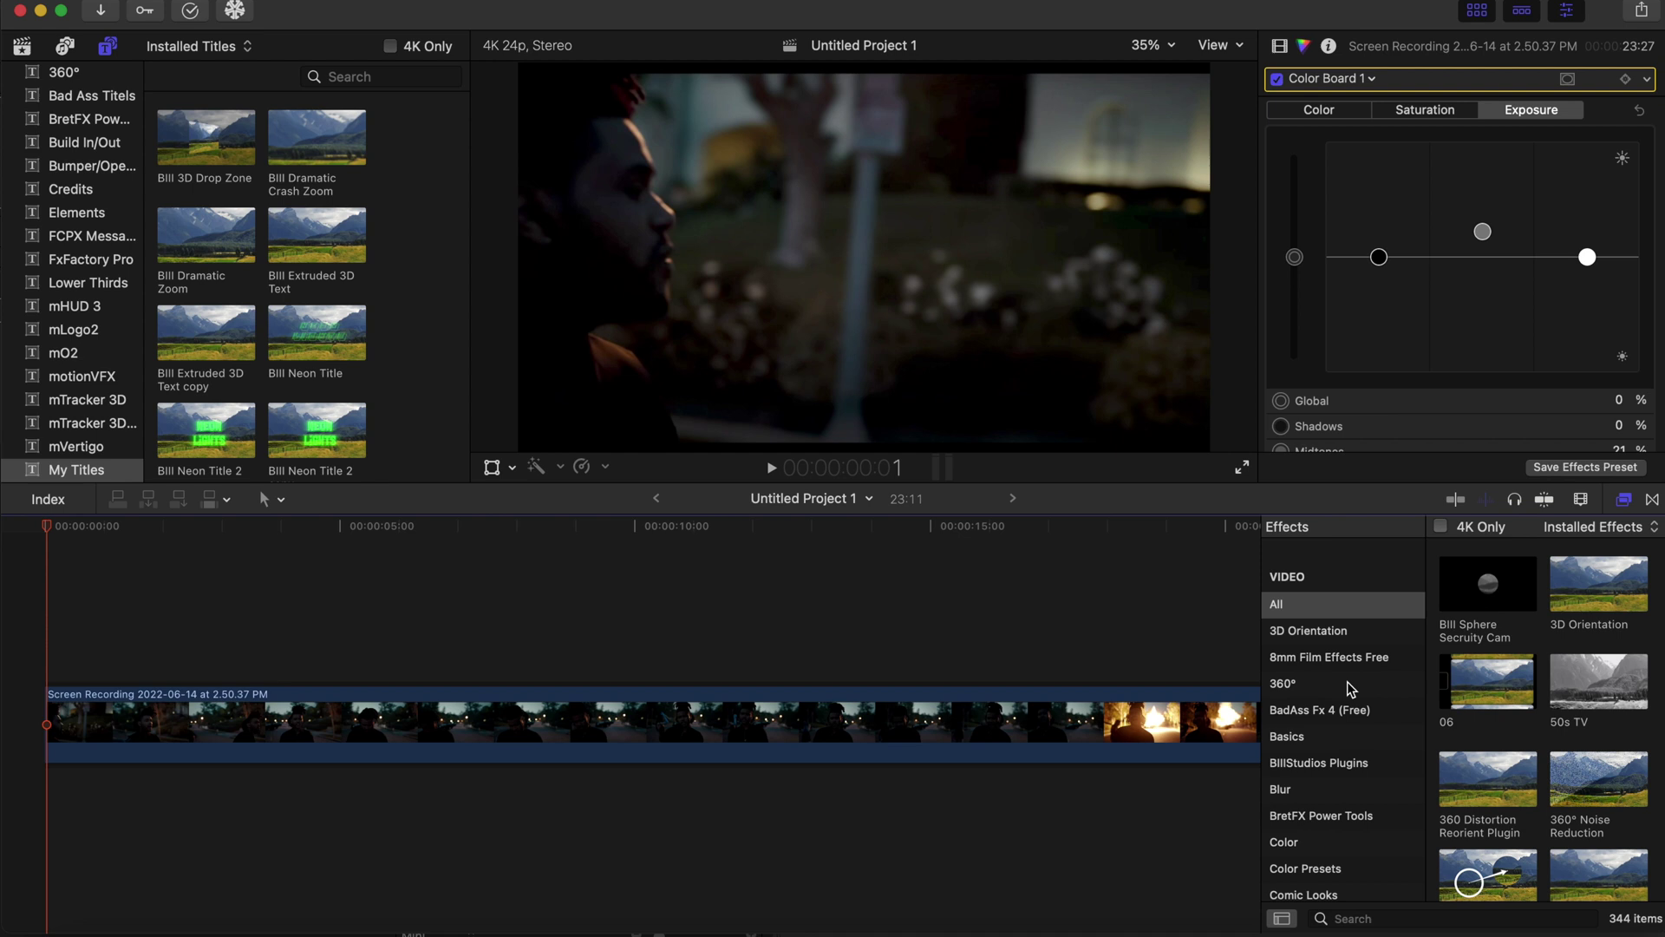
pyautogui.click(1351, 767)
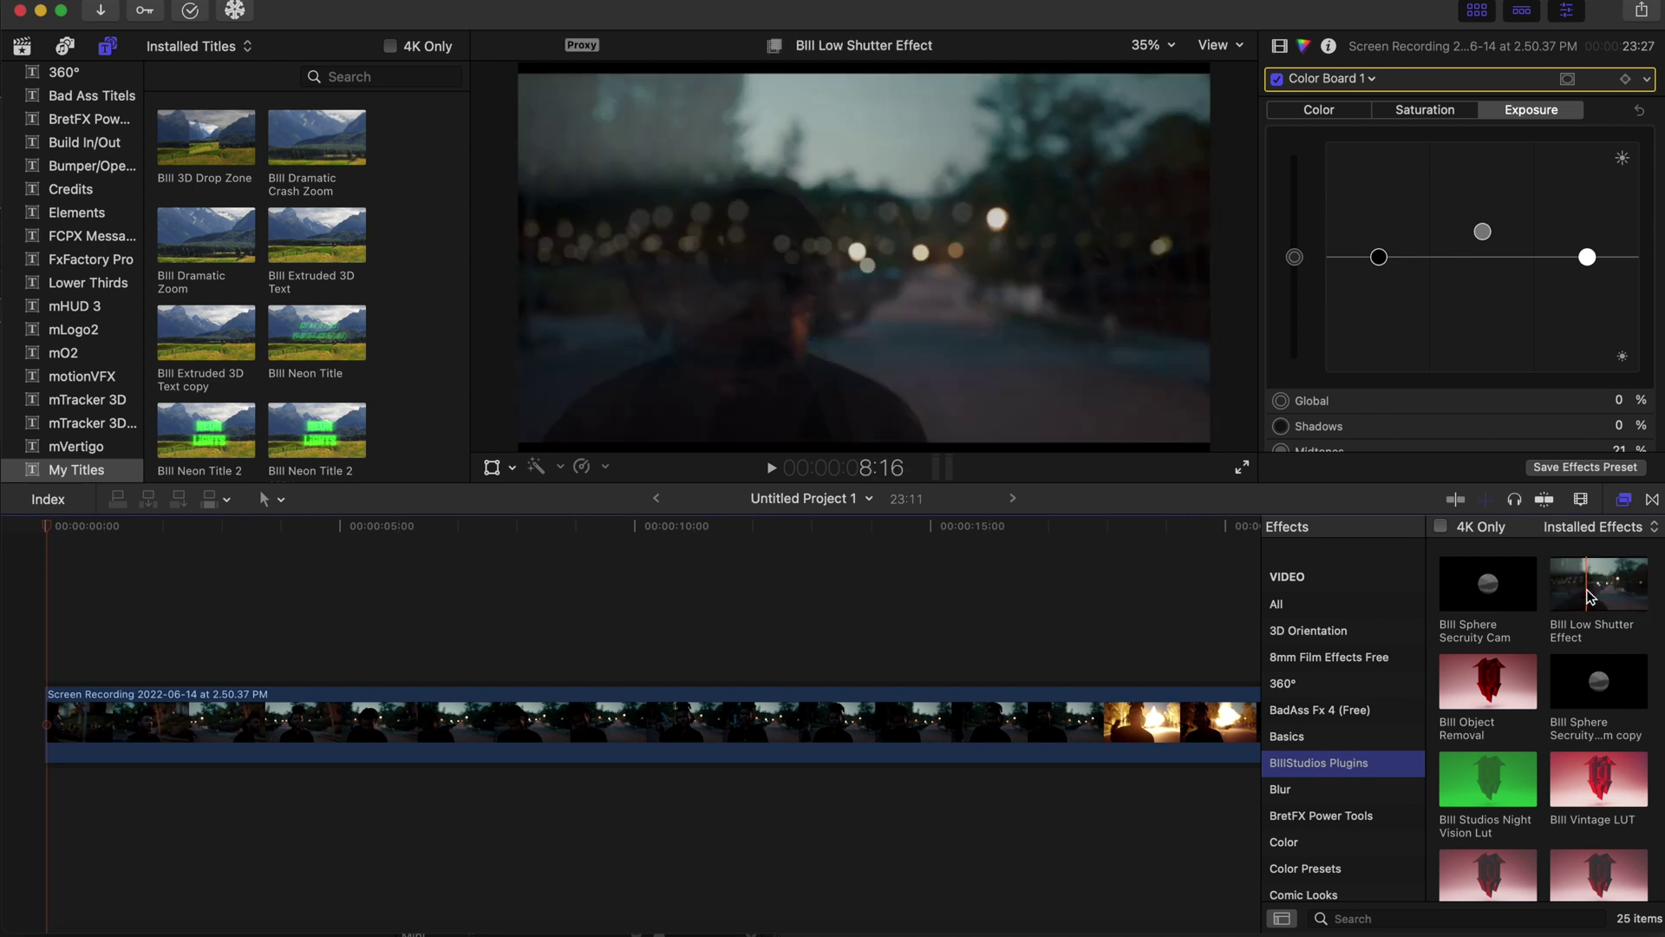
pyautogui.moveTo(1598, 583); pyautogui.dragTo(745, 738)
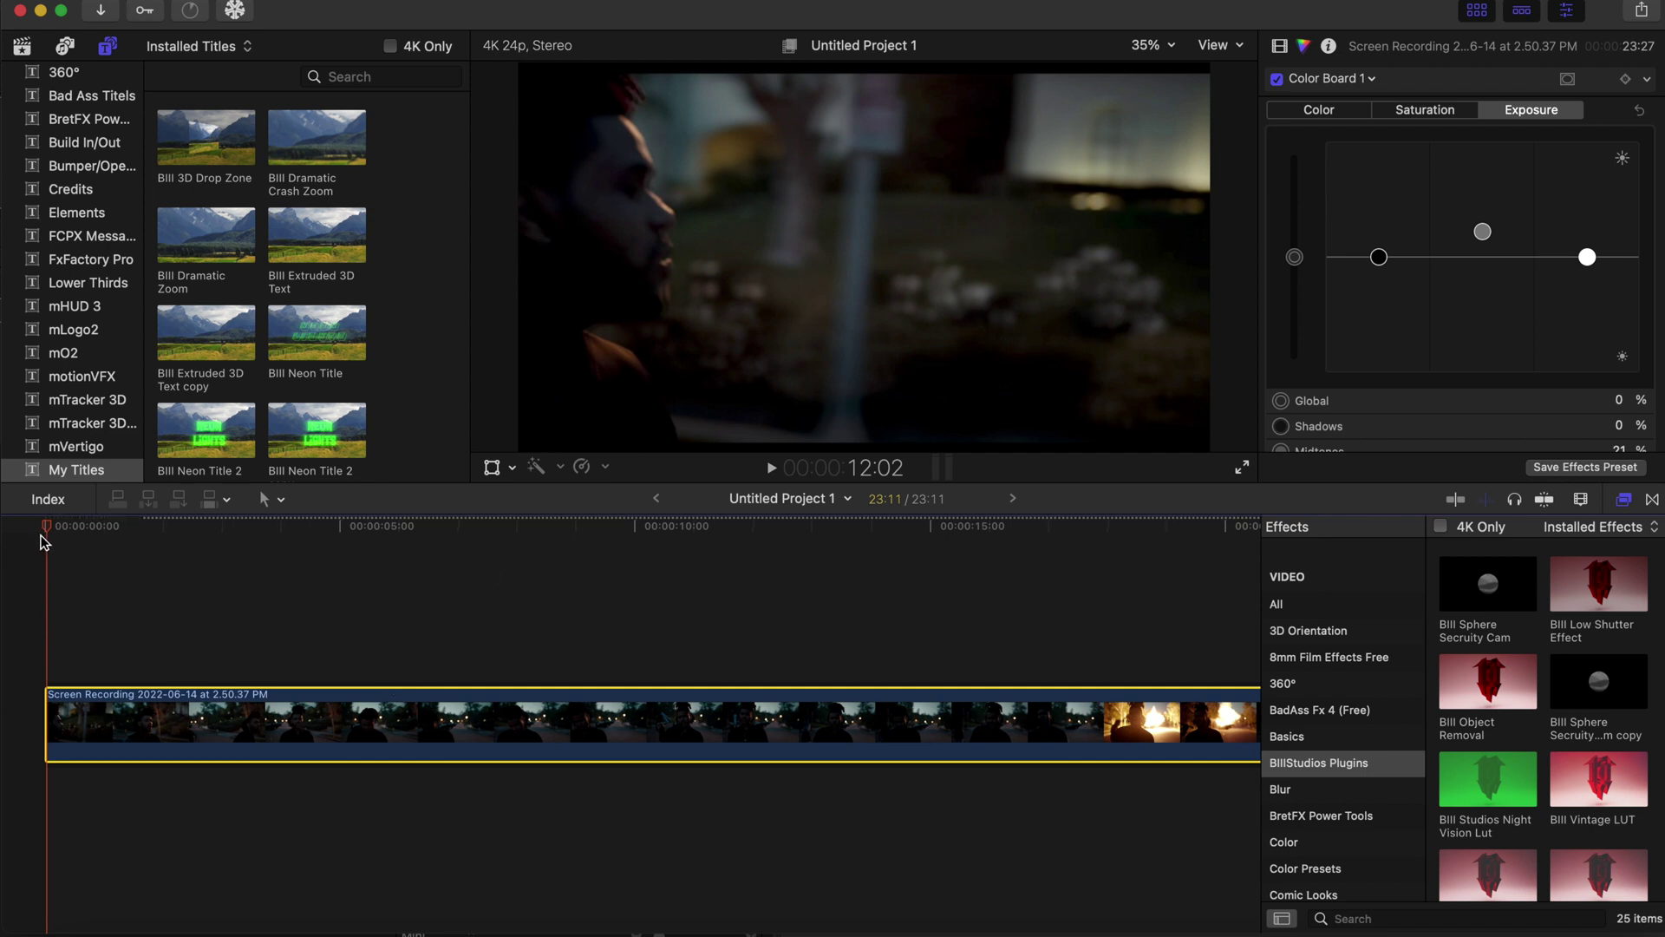
# - Lower the low shutter effect to Number 6.0, Amount 0.29 and Delay 0.84
pyautogui.click(1280, 48)
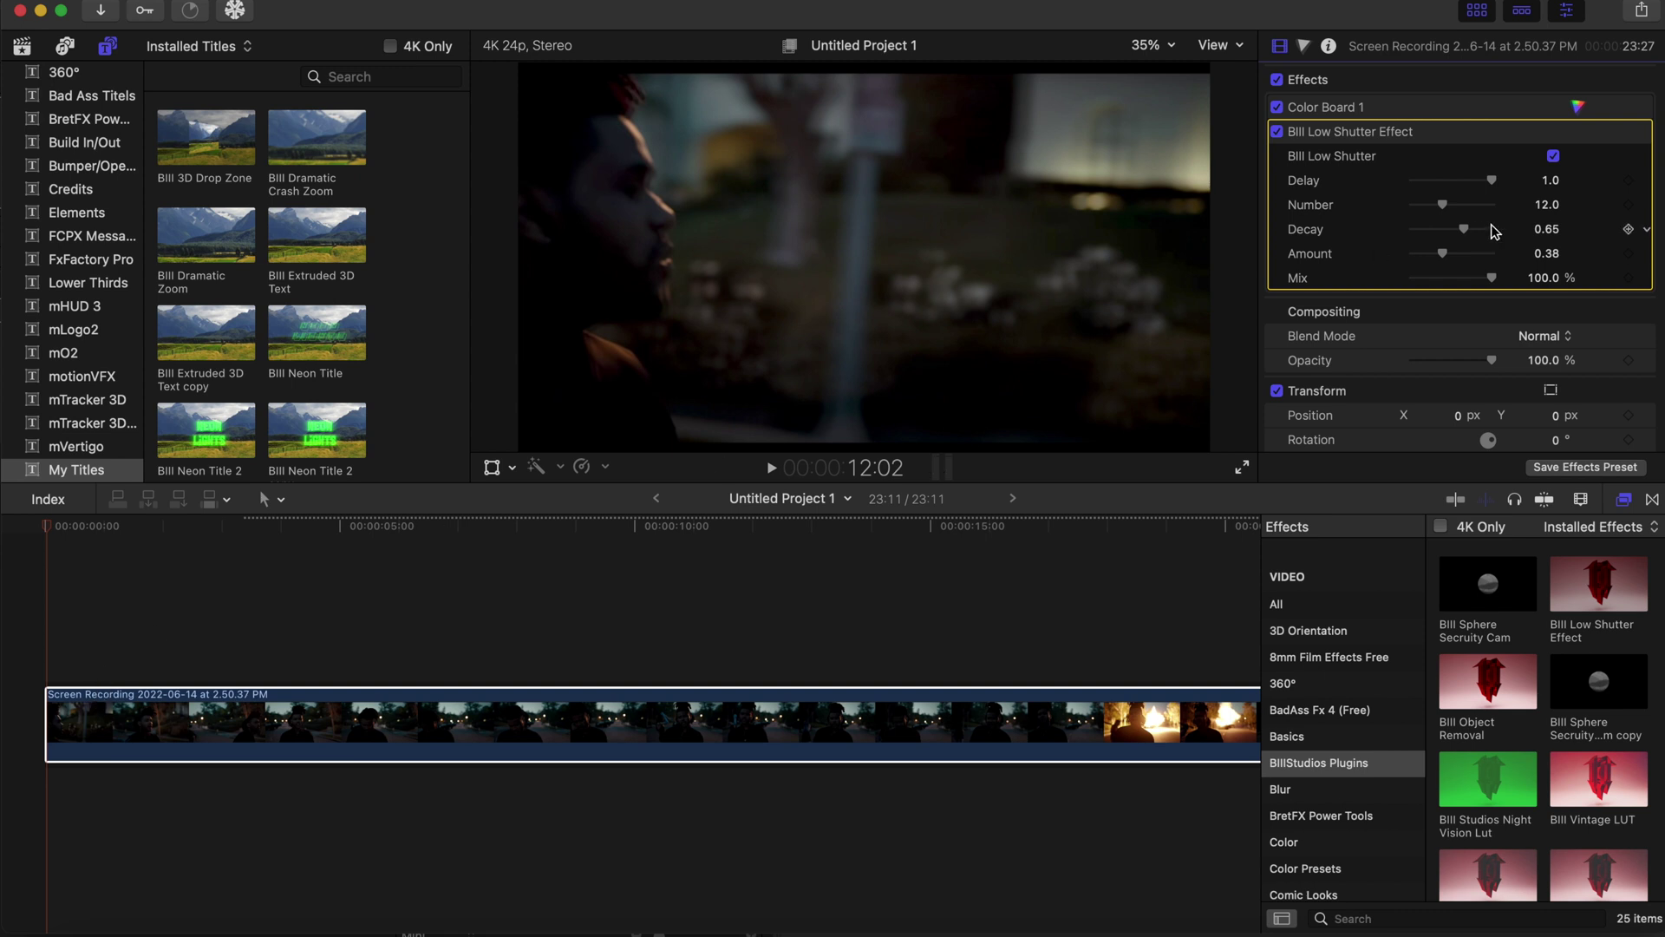
pyautogui.moveTo(1441, 207); pyautogui.dragTo(1435, 206)
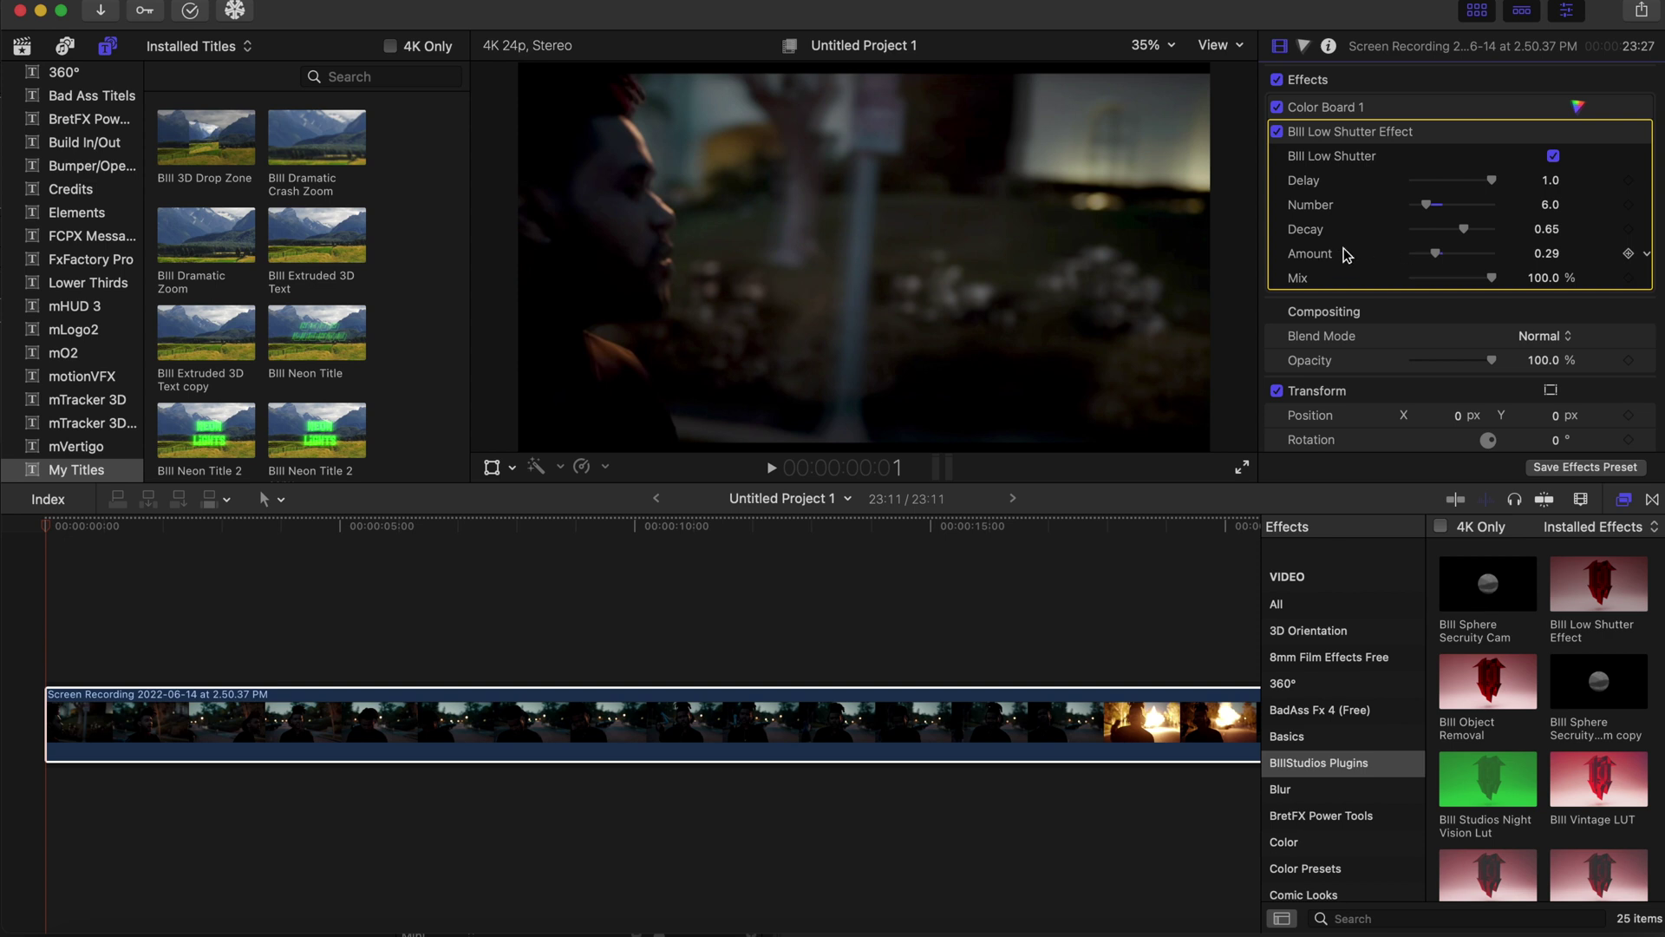
pyautogui.moveTo(1492, 183); pyautogui.dragTo(1476, 182)
# - Switch the low shutter effect off and play the clip to compare
pyautogui.click(1277, 132)
pyautogui.press('space')
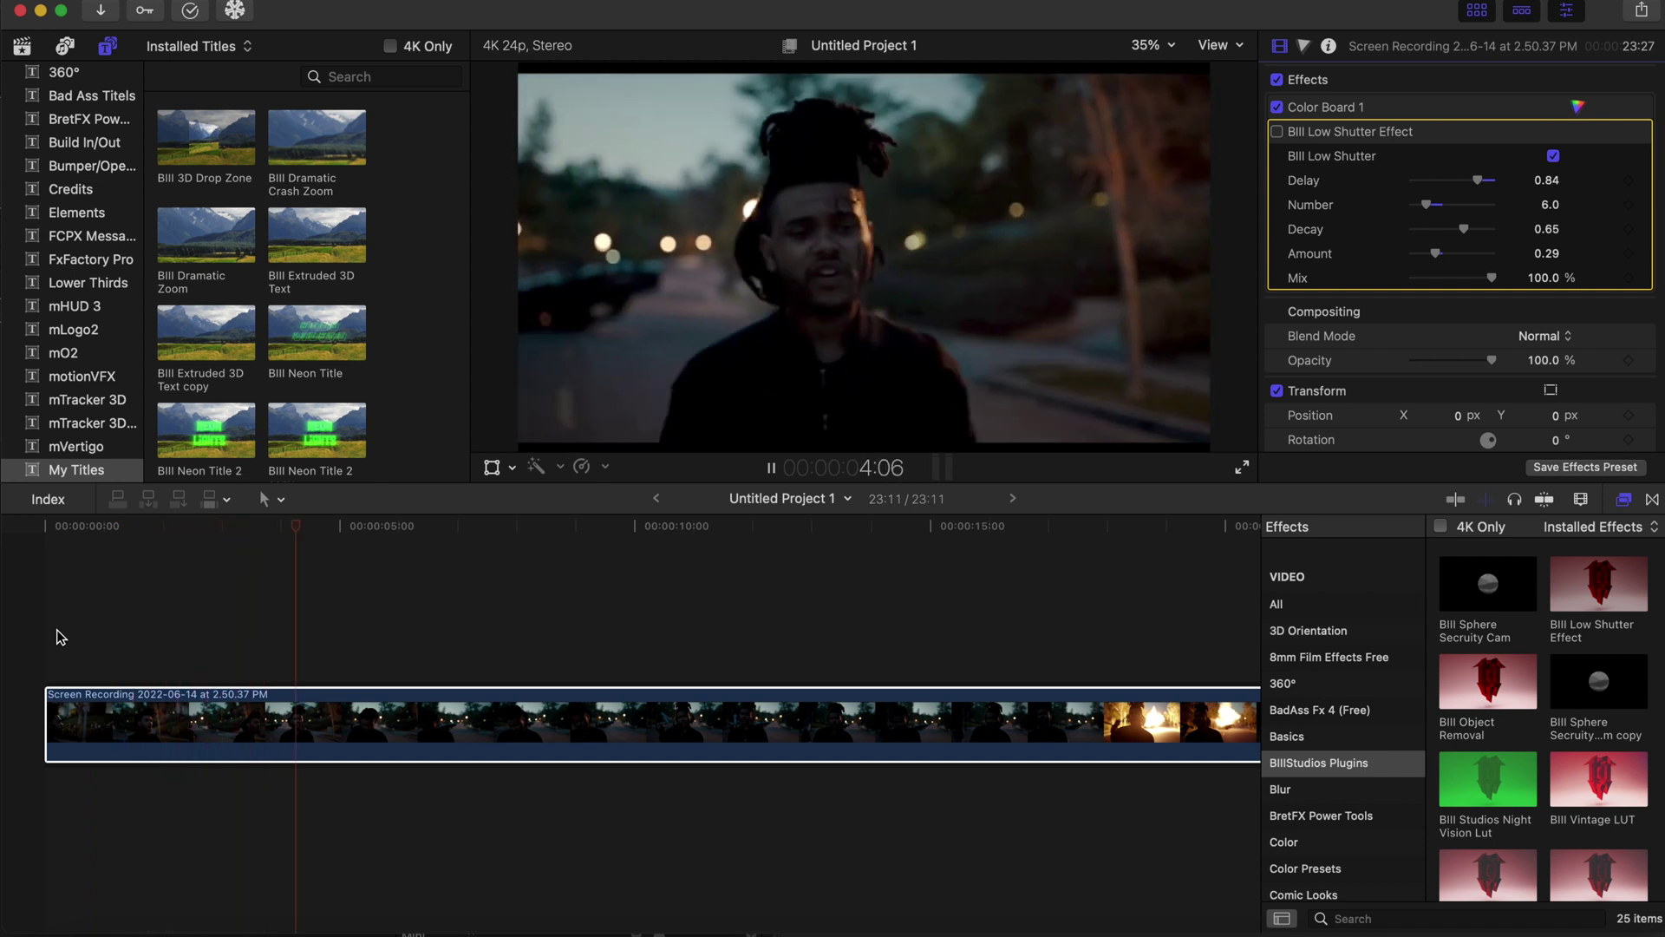
pyautogui.press('space')
# - Re-enable BIll Low Shutter Effect on the night clip and play it back from the start
pyautogui.click(42, 628)
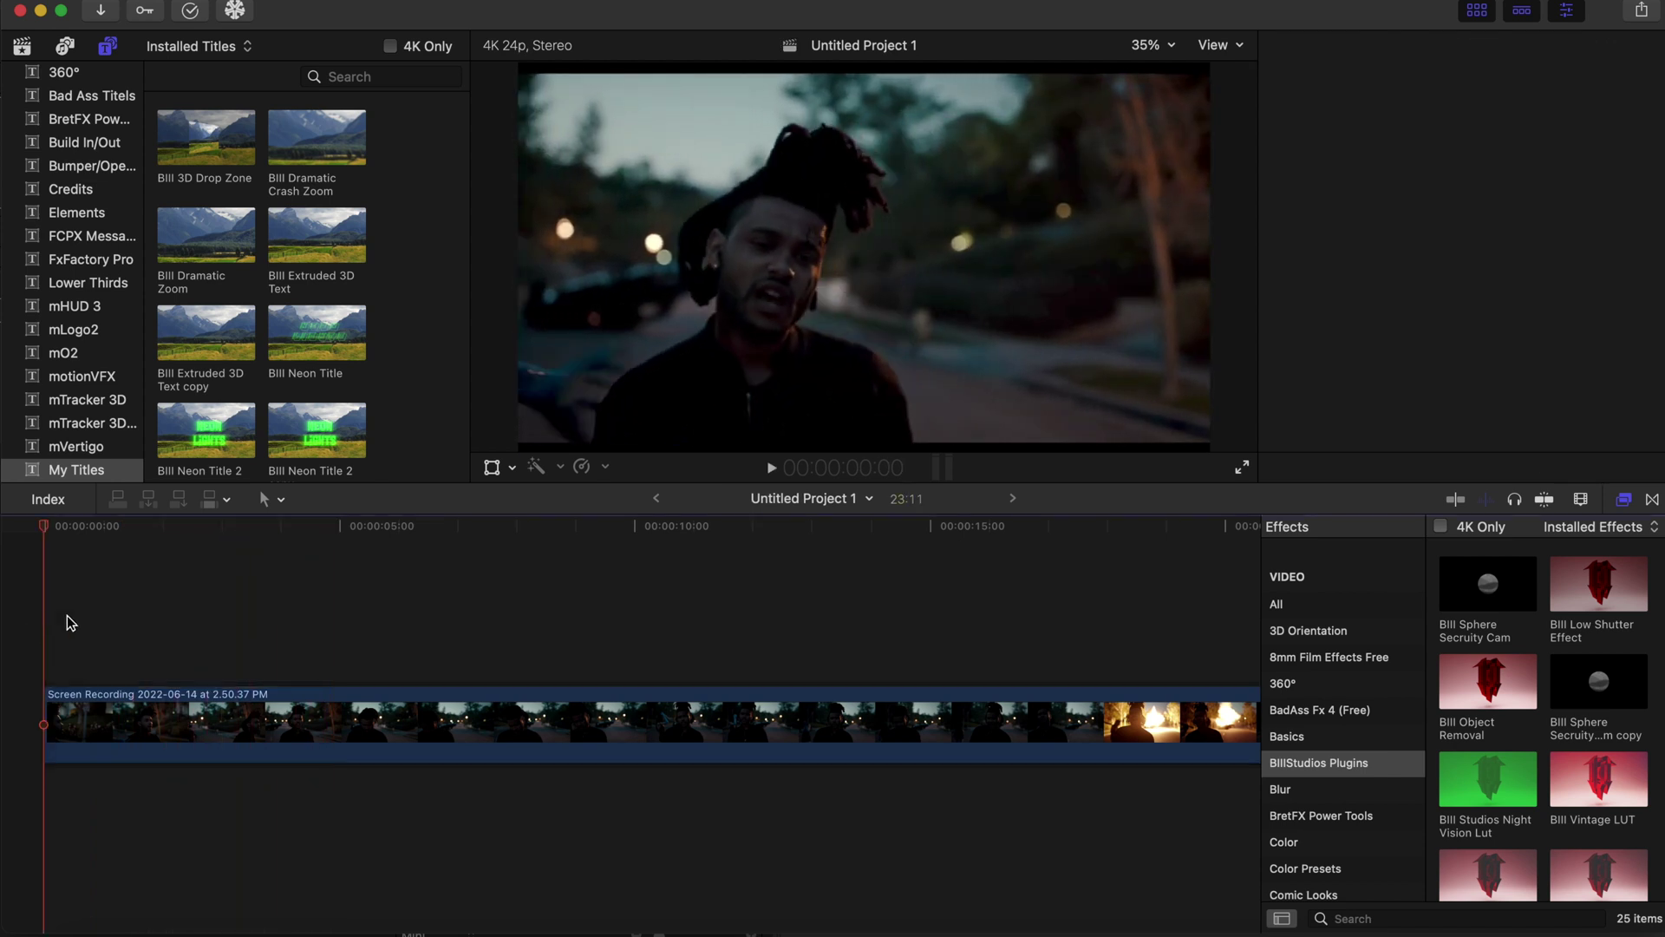
pyautogui.click(872, 704)
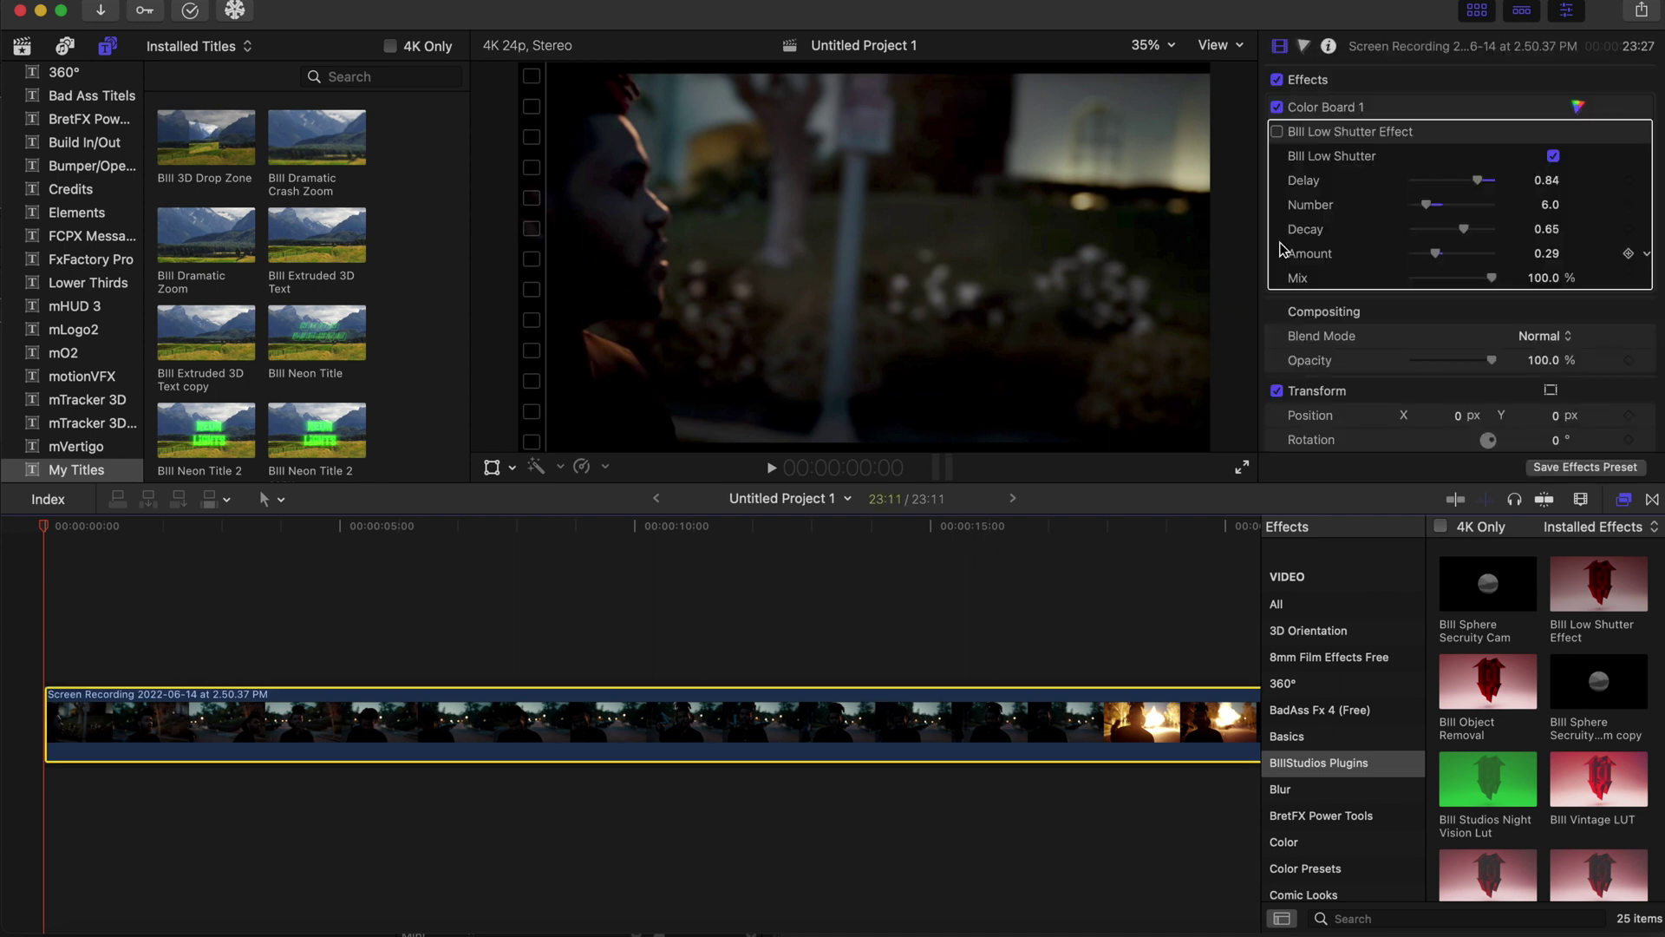
pyautogui.click(1277, 132)
pyautogui.click(1277, 134)
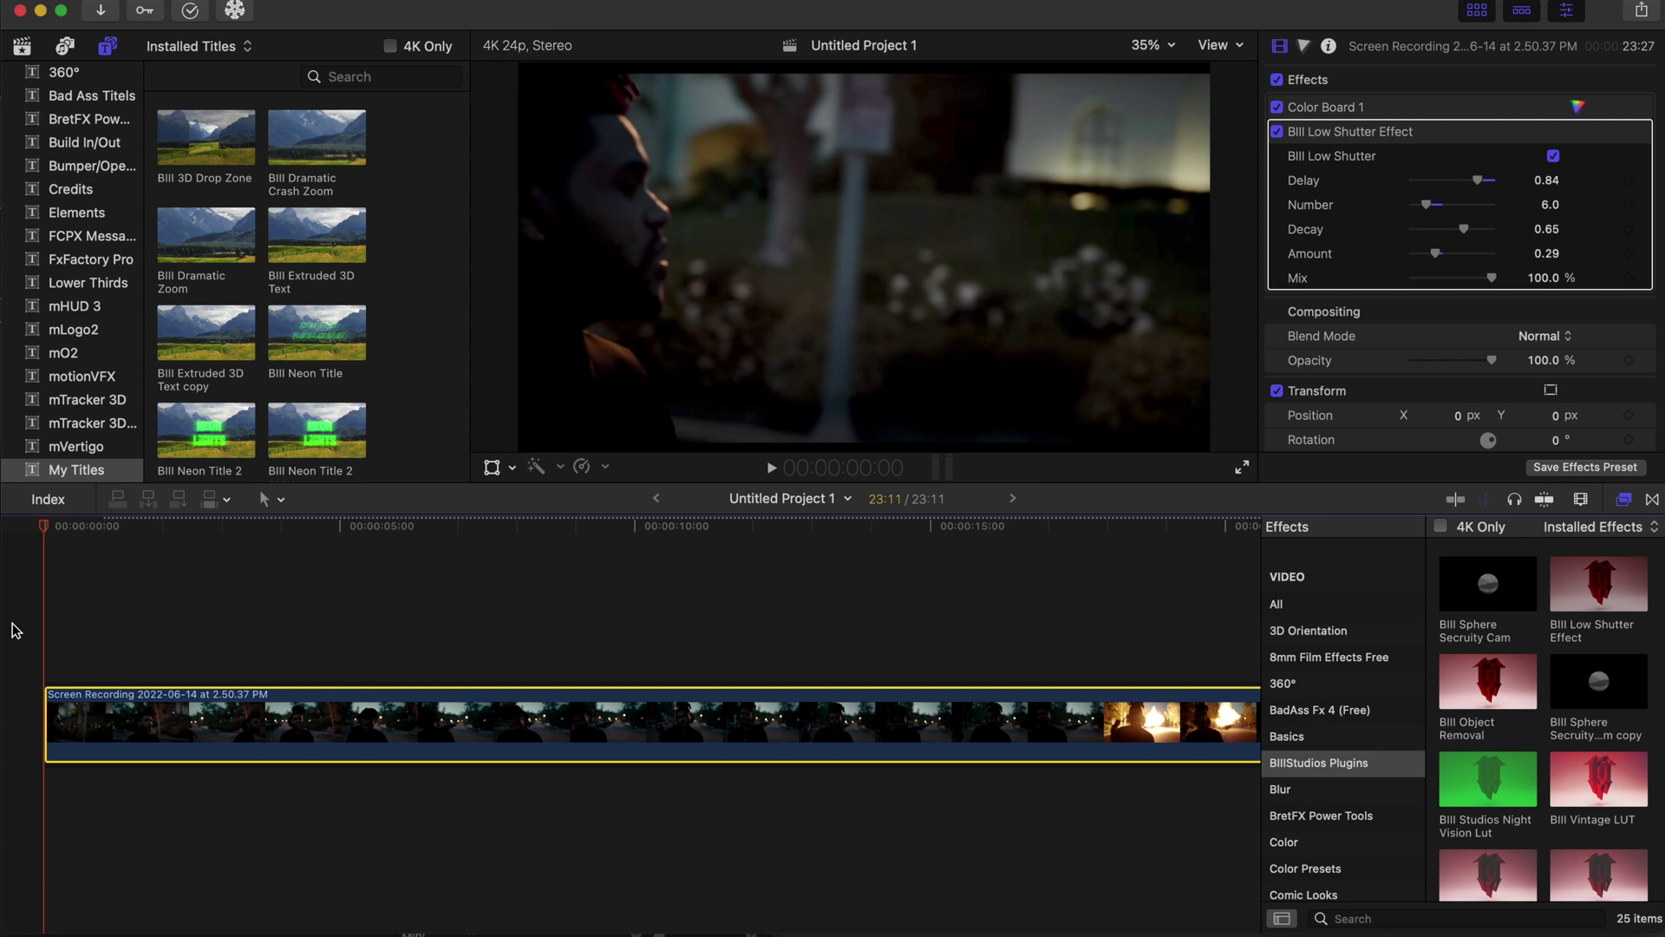
pyautogui.click(45, 598)
pyautogui.press('space')
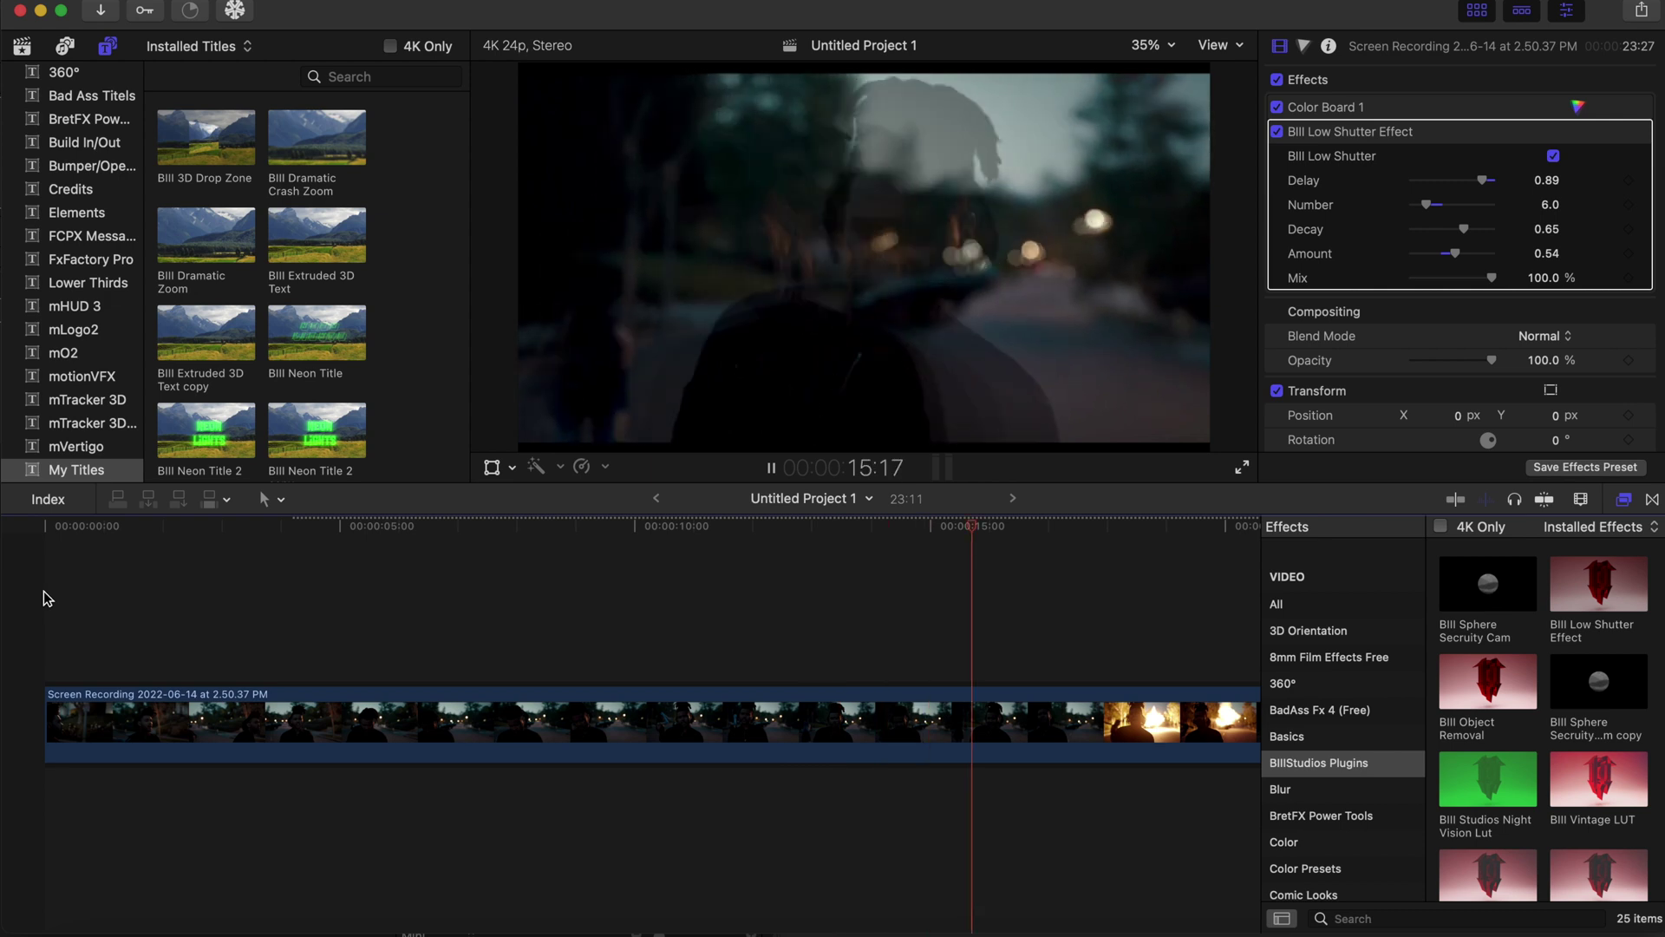
pyautogui.press('Home')
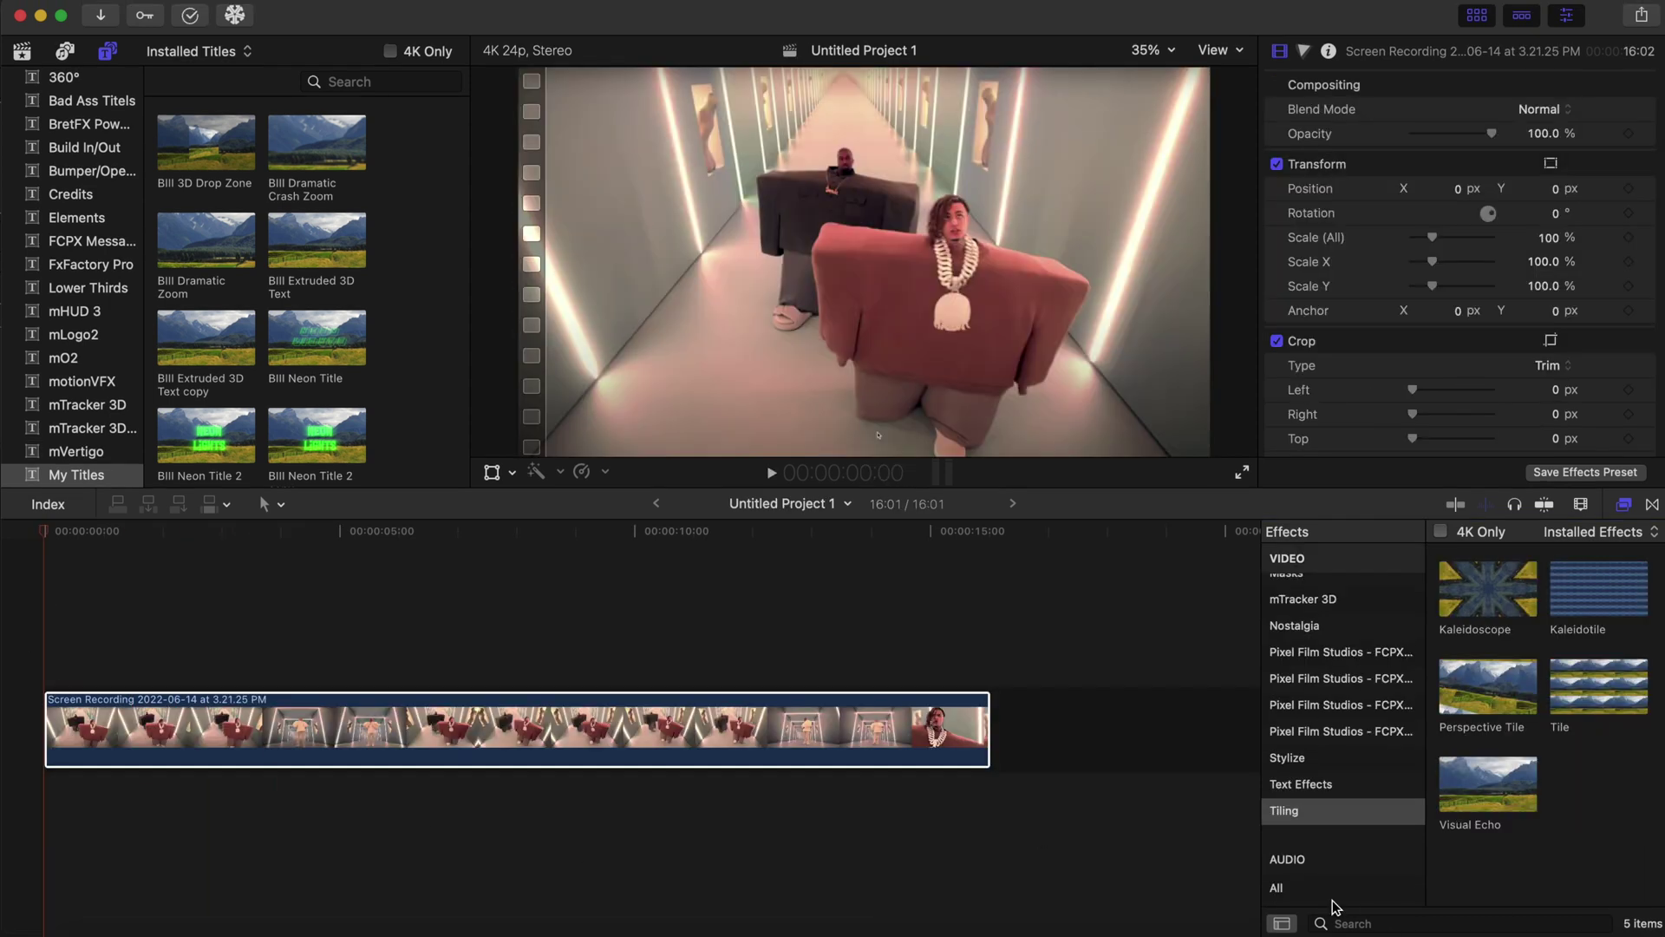
# - Choose the All category under VIDEO to list all 344 effects
pyautogui.scroll(3, 1318, 673)
pyautogui.scroll(2, 1318, 673)
pyautogui.click(1318, 676)
pyautogui.scroll(-10, 1320, 673)
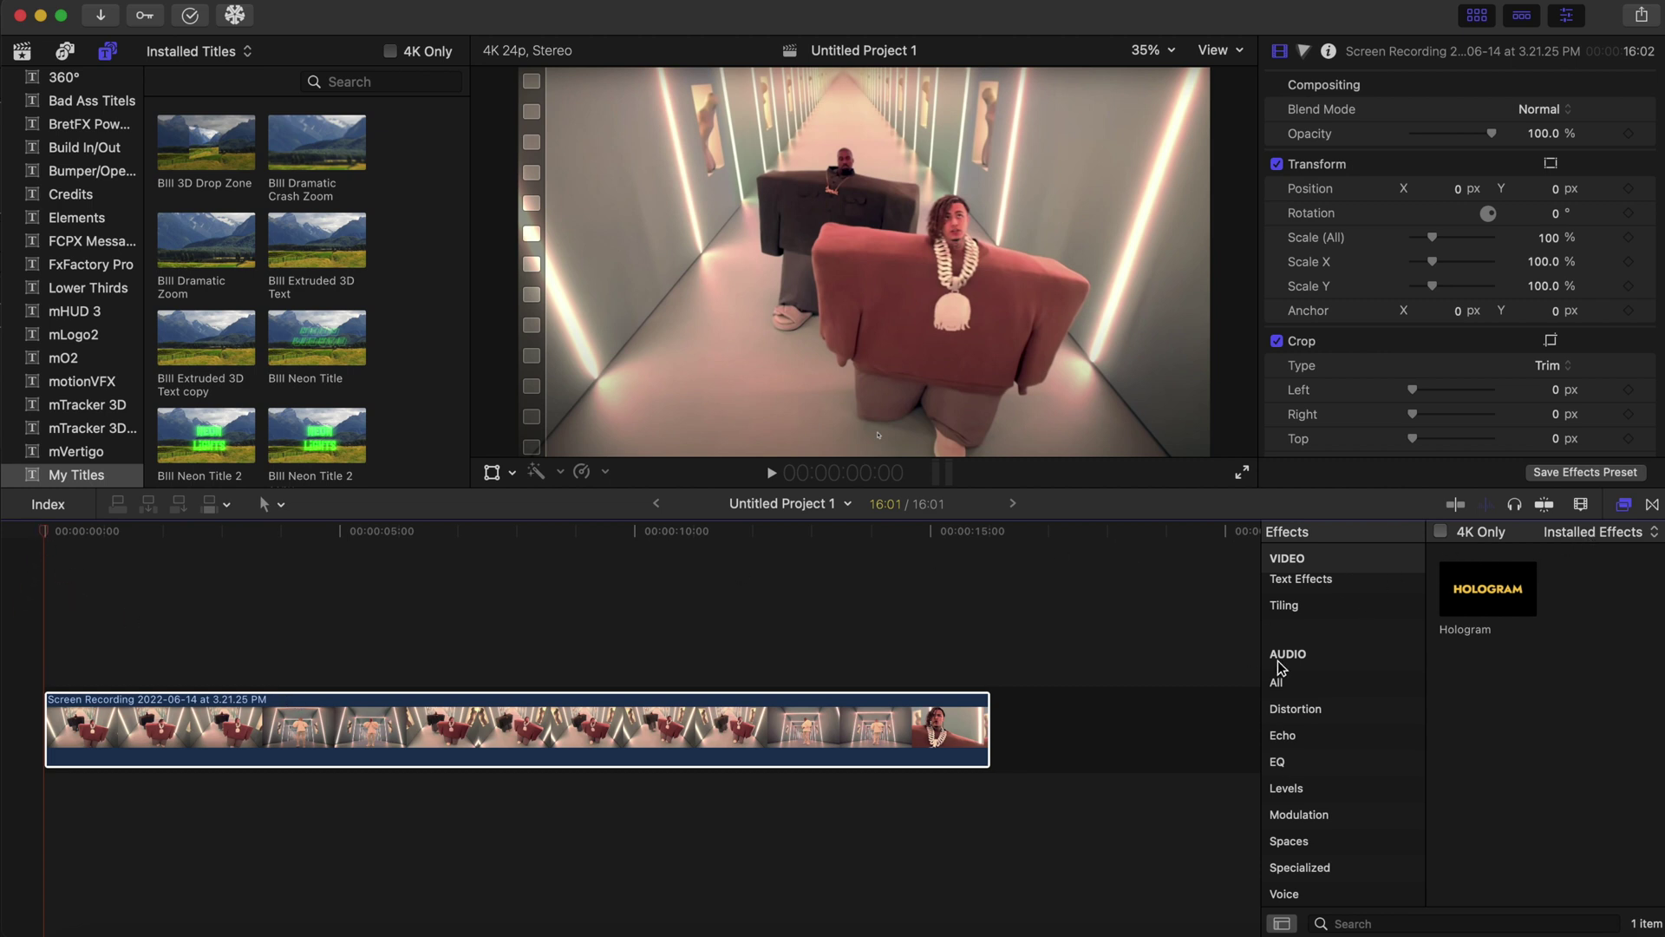
pyautogui.scroll(10, 1306, 685)
pyautogui.click(1301, 637)
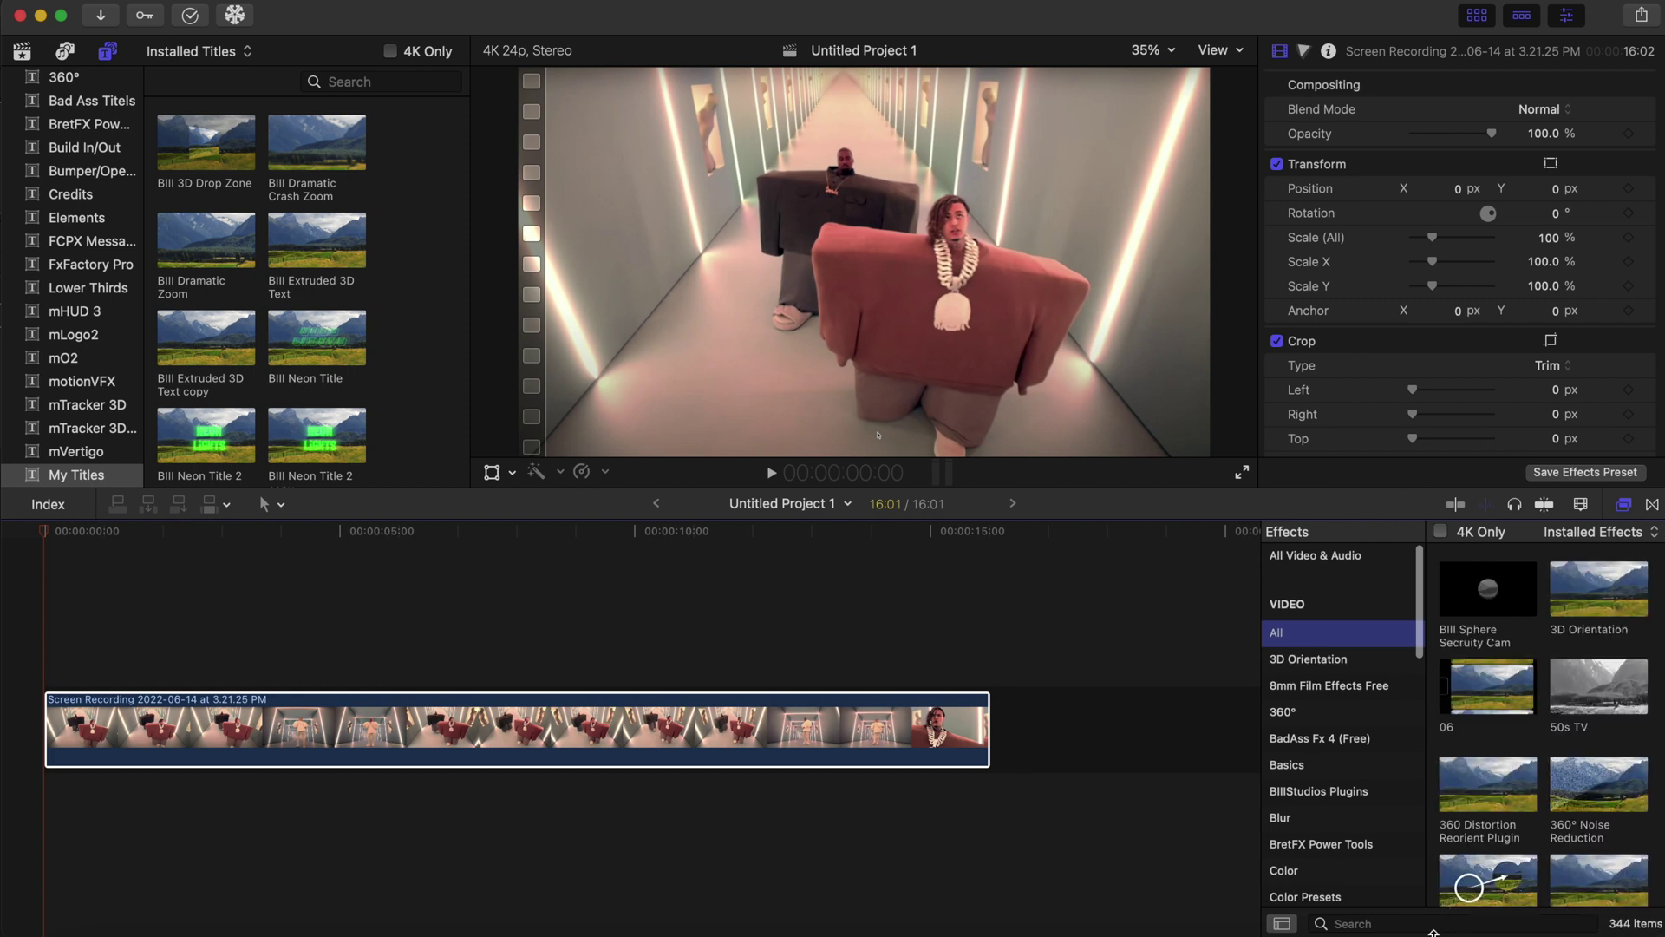
# - Apply the Tile effect to the hallway clip and set a starting Amount keyframe at 3.0
pyautogui.click(1409, 923)
pyautogui.write('tile')
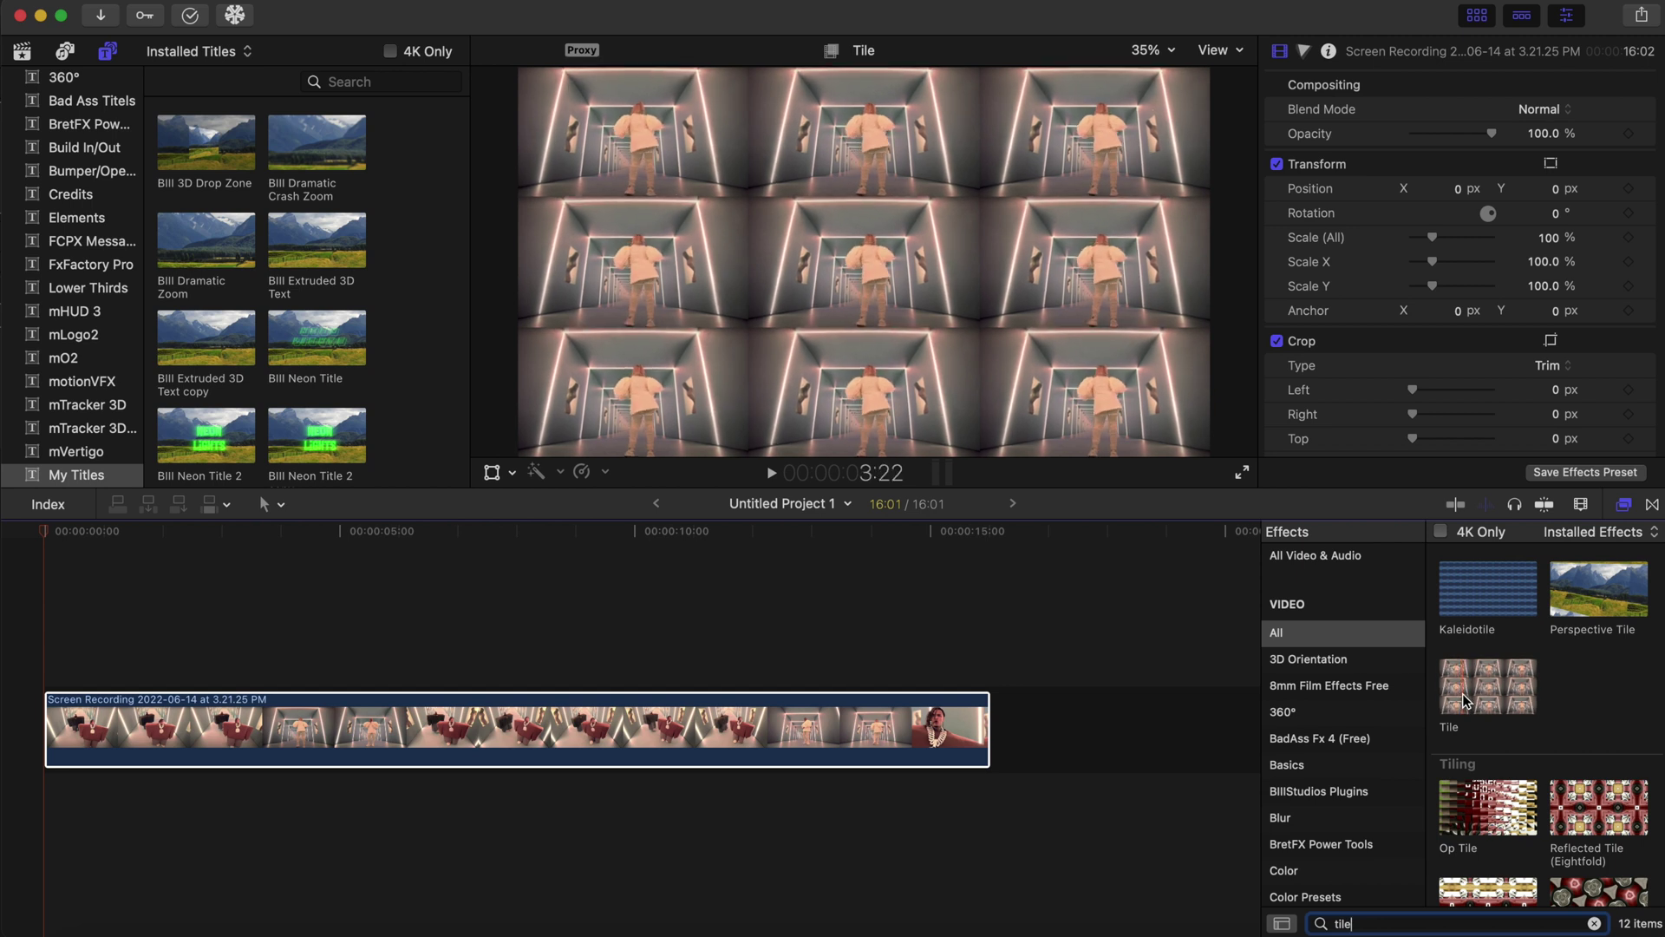
pyautogui.moveTo(1464, 700); pyautogui.dragTo(202, 748)
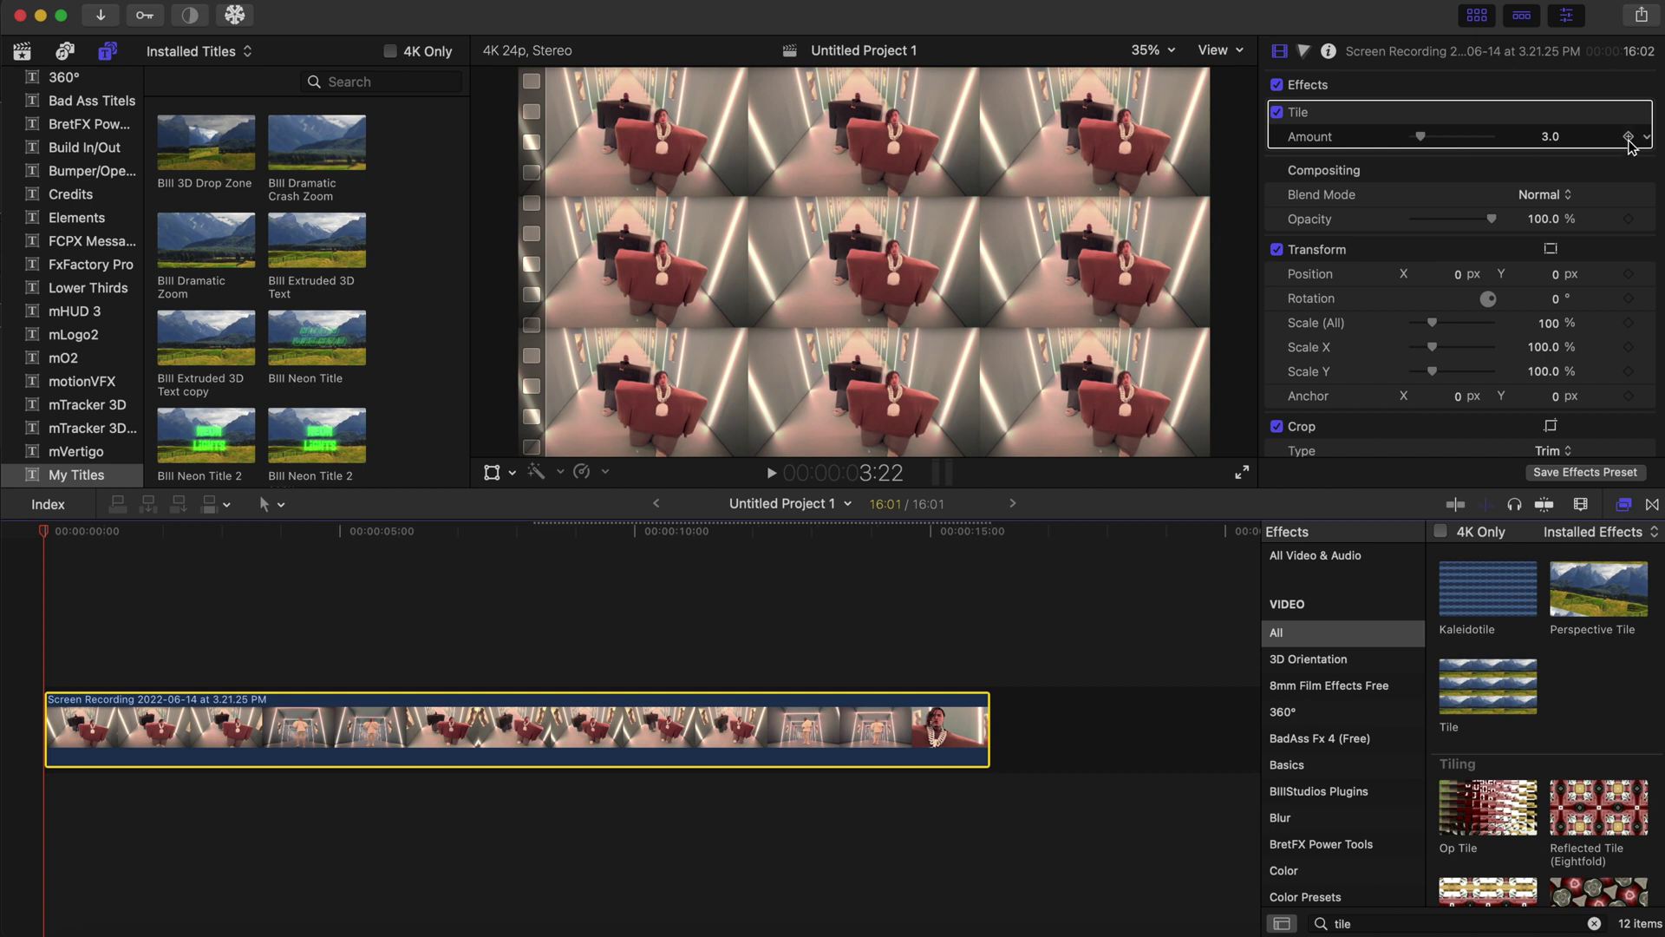
pyautogui.click(1628, 137)
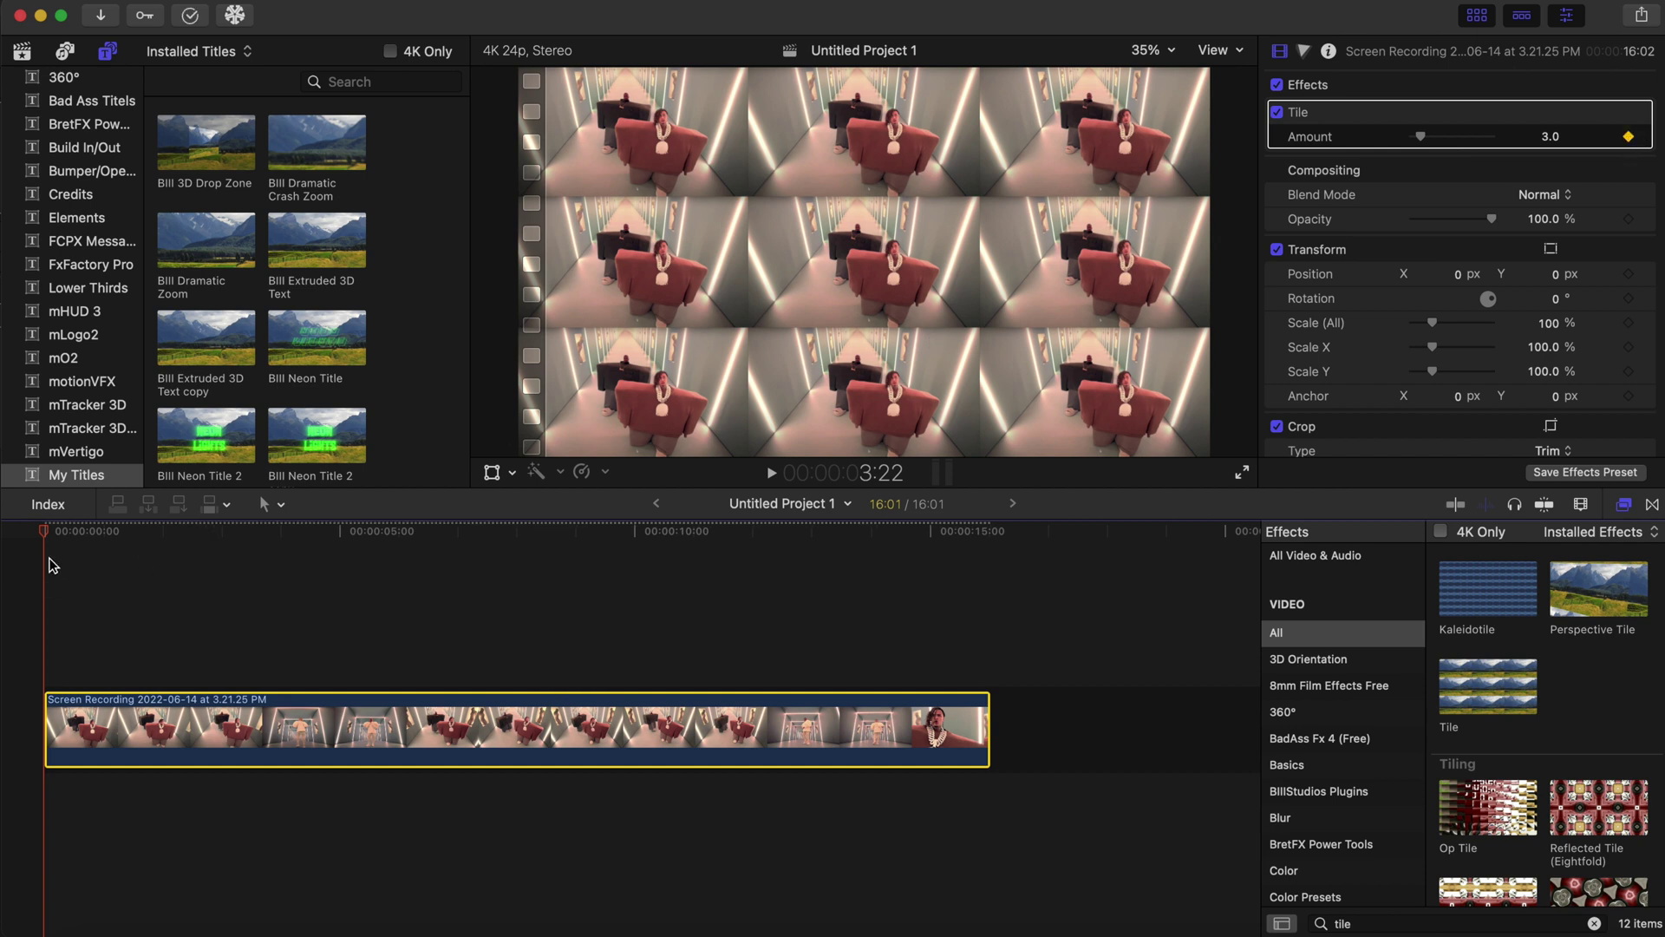
# - Keyframe Tile Amount at 11.37 later in the clip, then play it back and scrub to about 3 seconds
pyautogui.moveTo(47, 538); pyautogui.dragTo(229, 589)
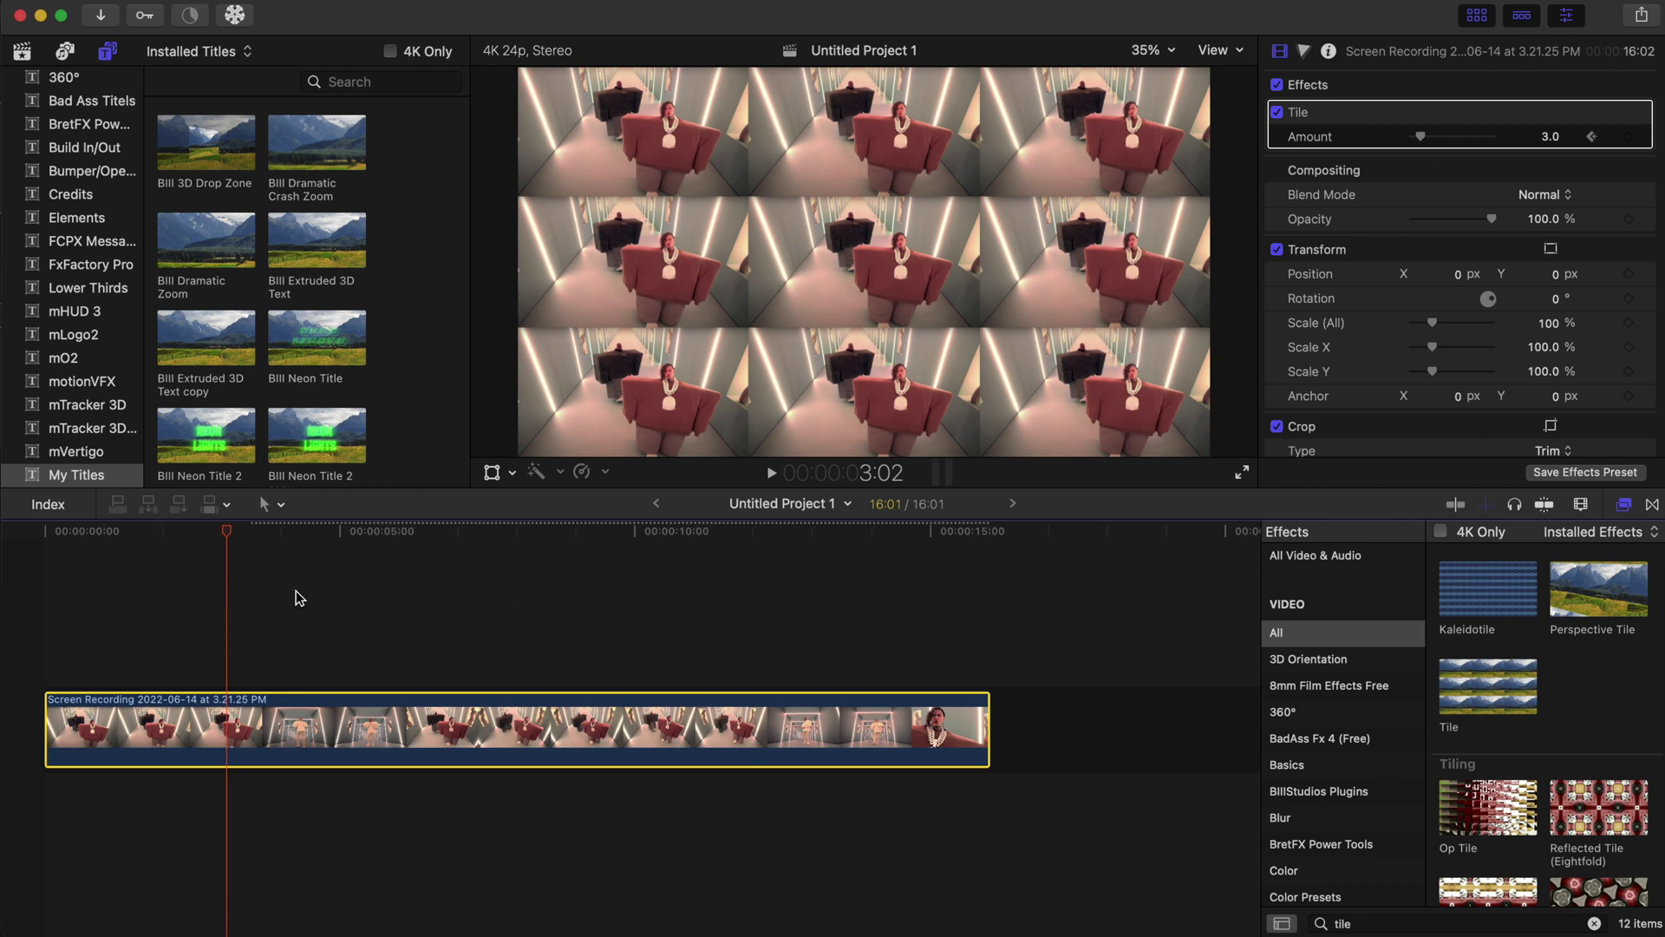
pyautogui.moveTo(1420, 136); pyautogui.dragTo(1459, 147)
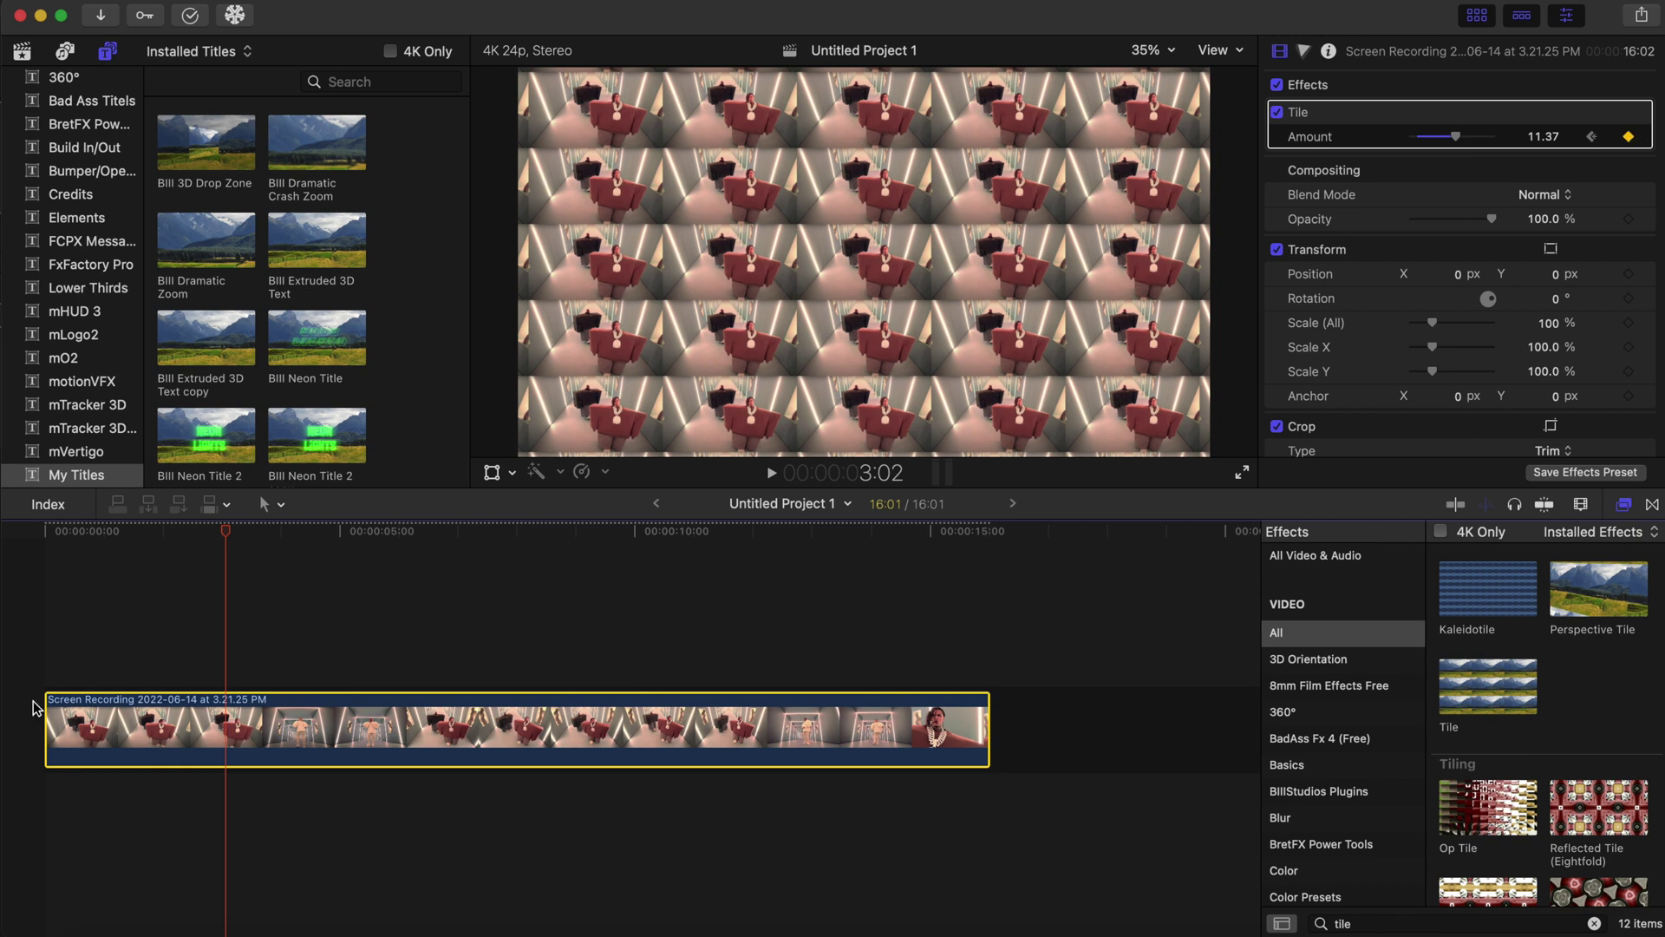
pyautogui.click(40, 655)
pyautogui.press('space')
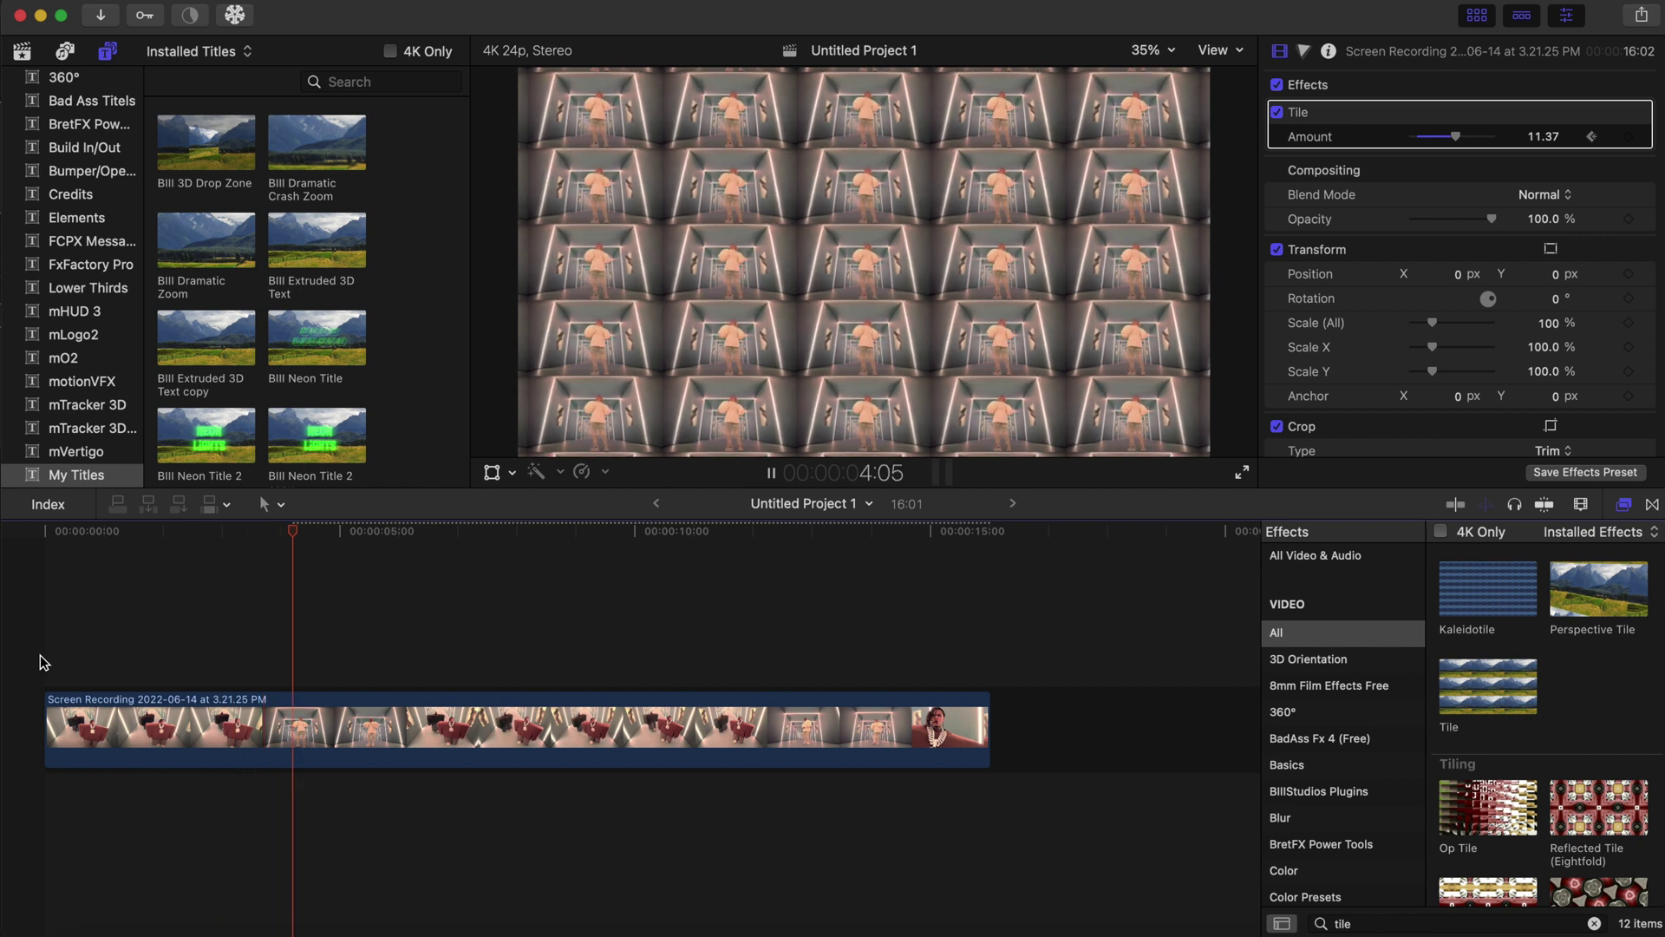
pyautogui.press('space')
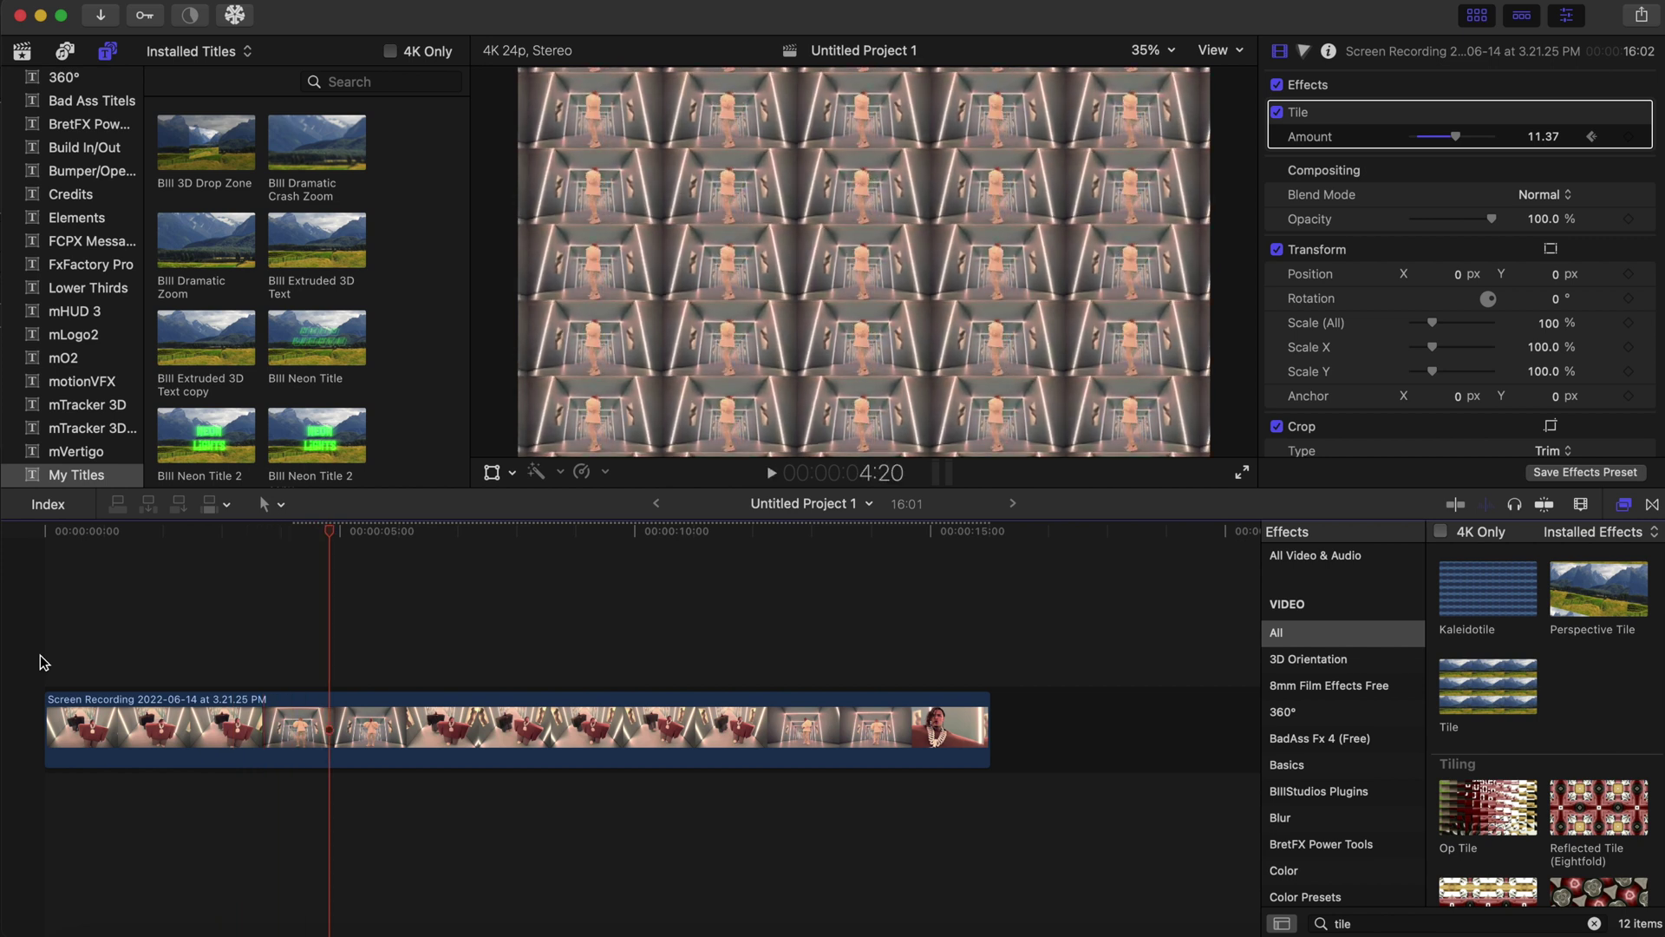
pyautogui.click(268, 668)
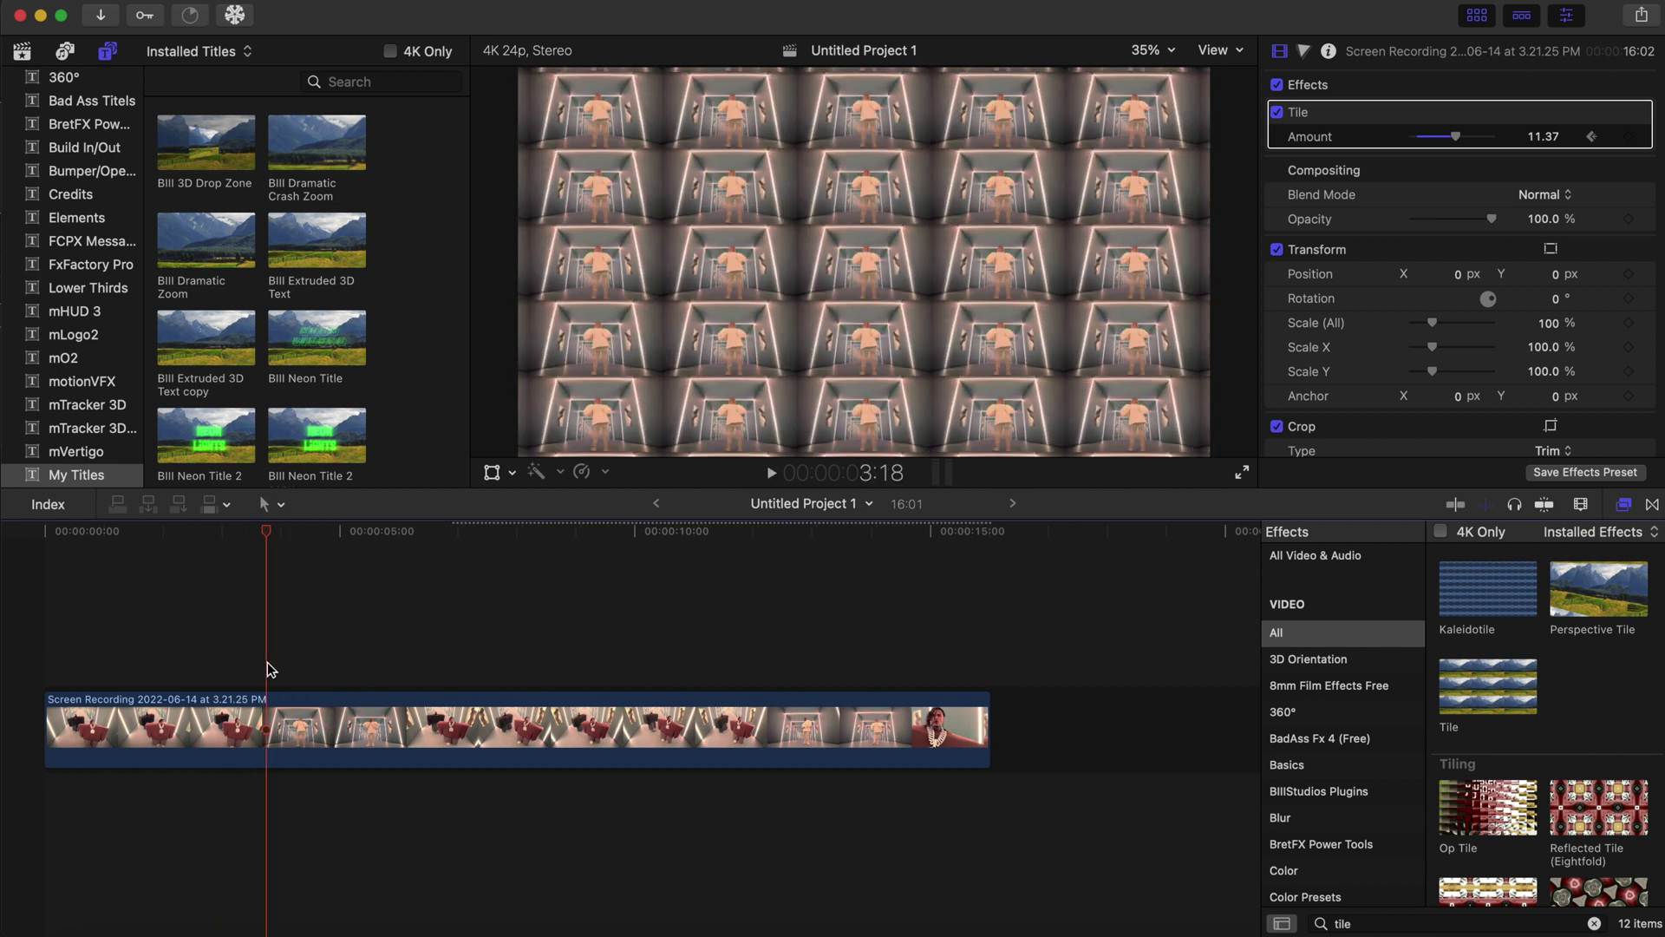
pyautogui.moveTo(268, 533); pyautogui.dragTo(228, 536)
# - Add a keyframe holding Tile Amount near 11, then key it down to 1.03 at about 5 seconds
pyautogui.click(1628, 136)
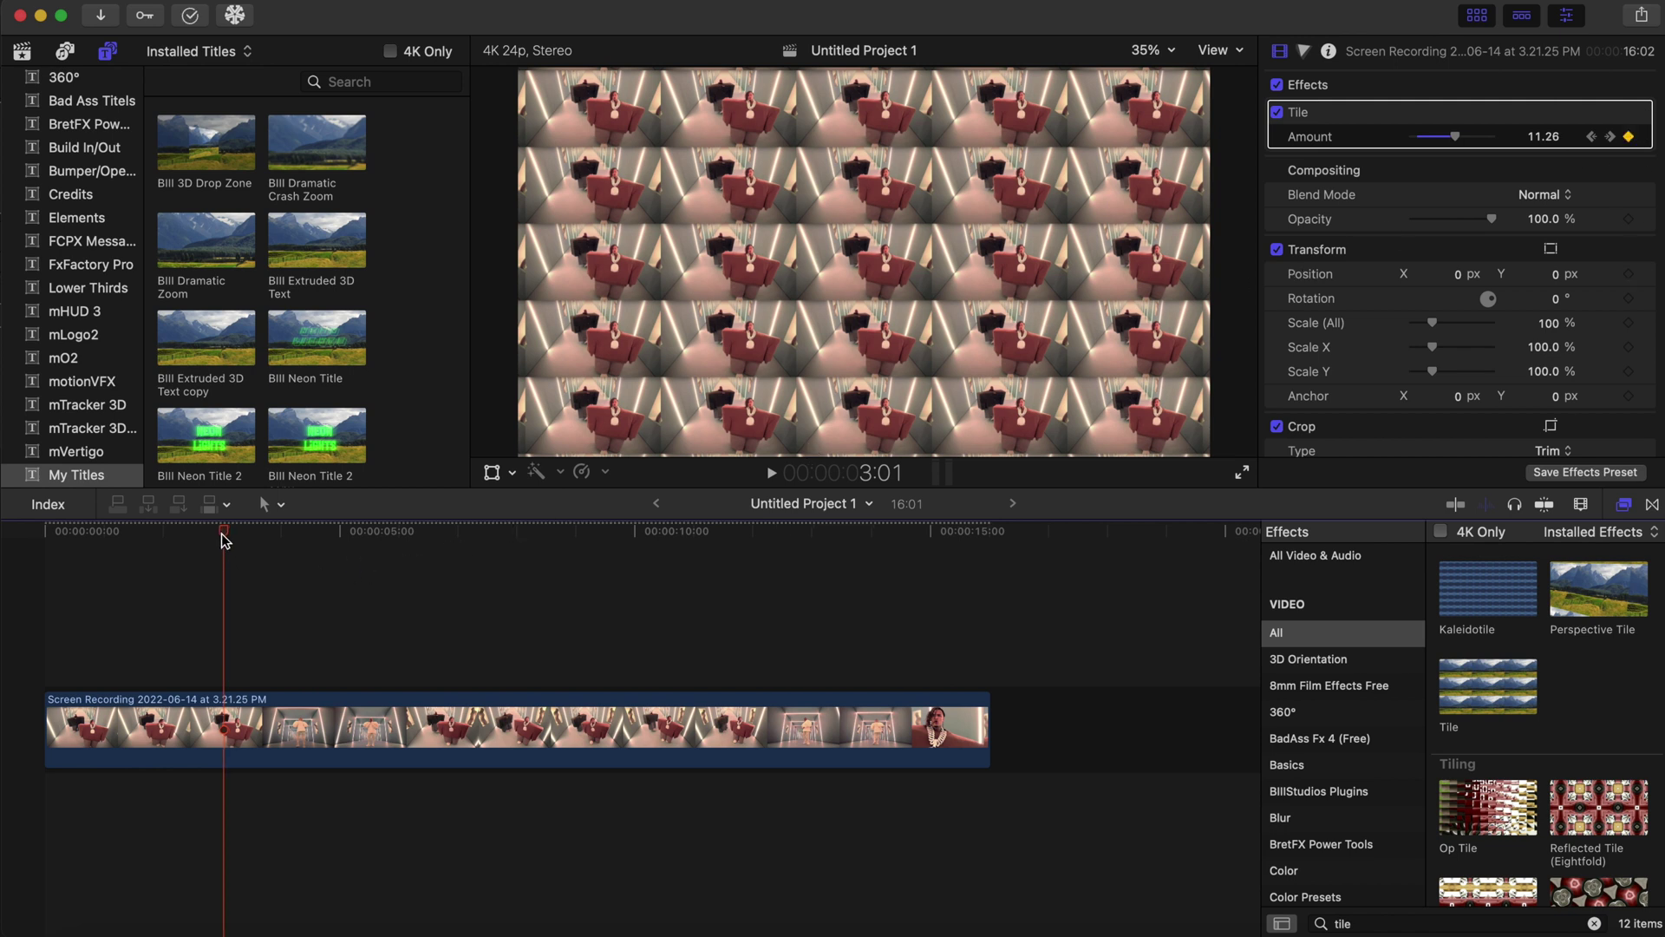
pyautogui.moveTo(223, 536); pyautogui.dragTo(409, 580)
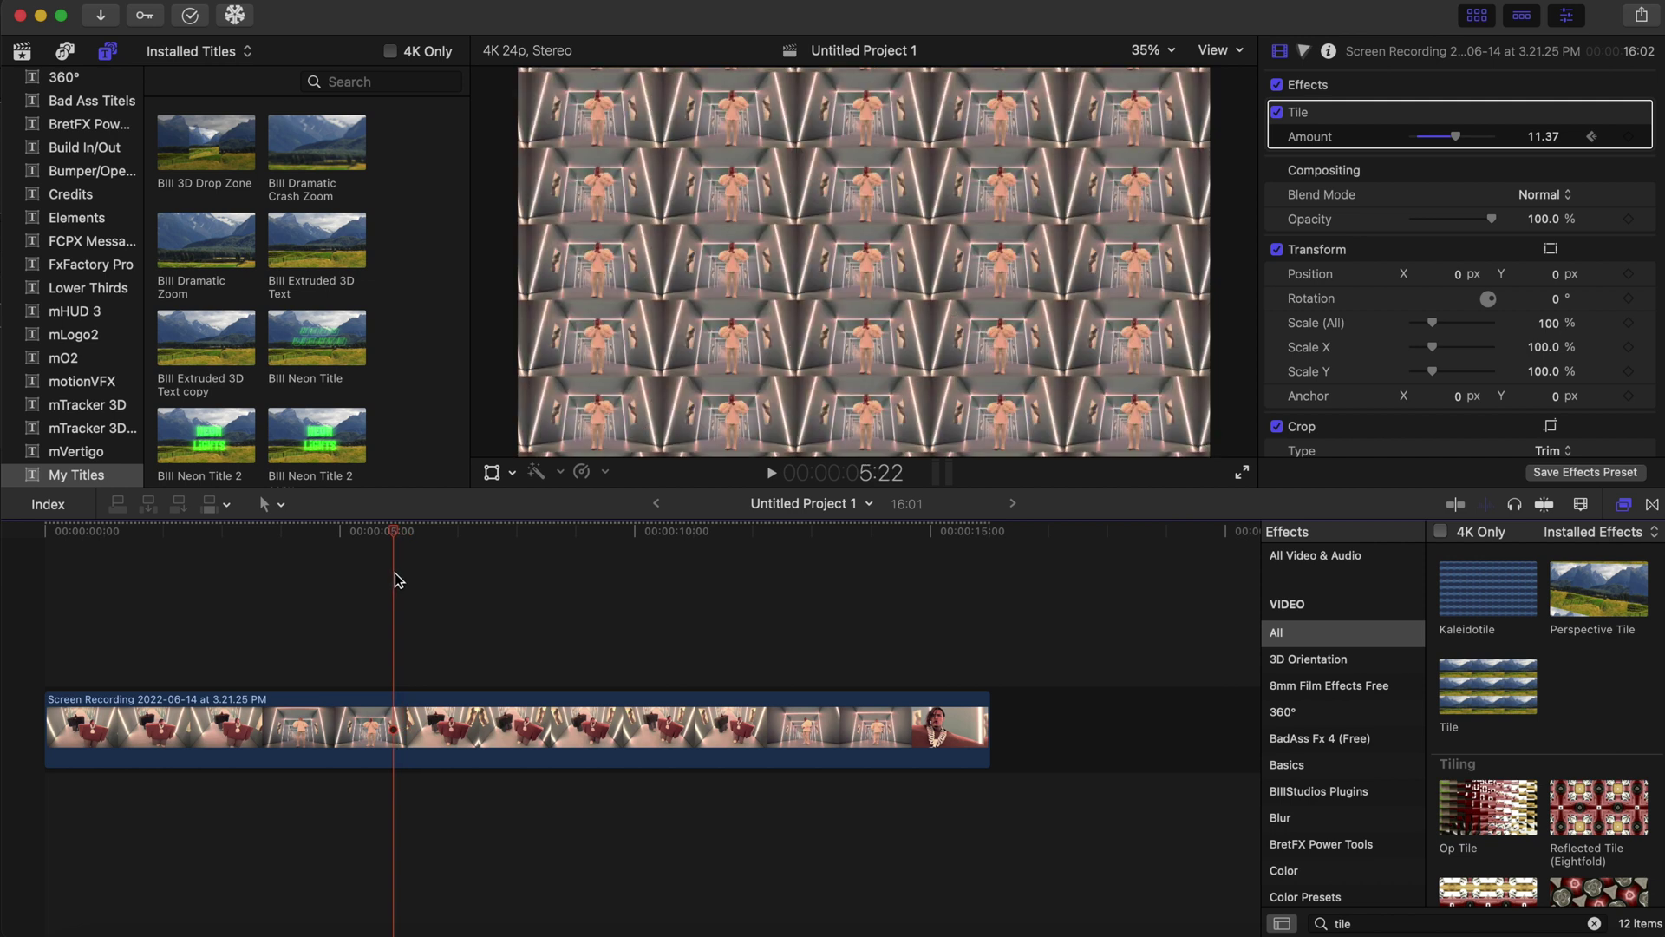
pyautogui.moveTo(1457, 138); pyautogui.dragTo(1414, 146)
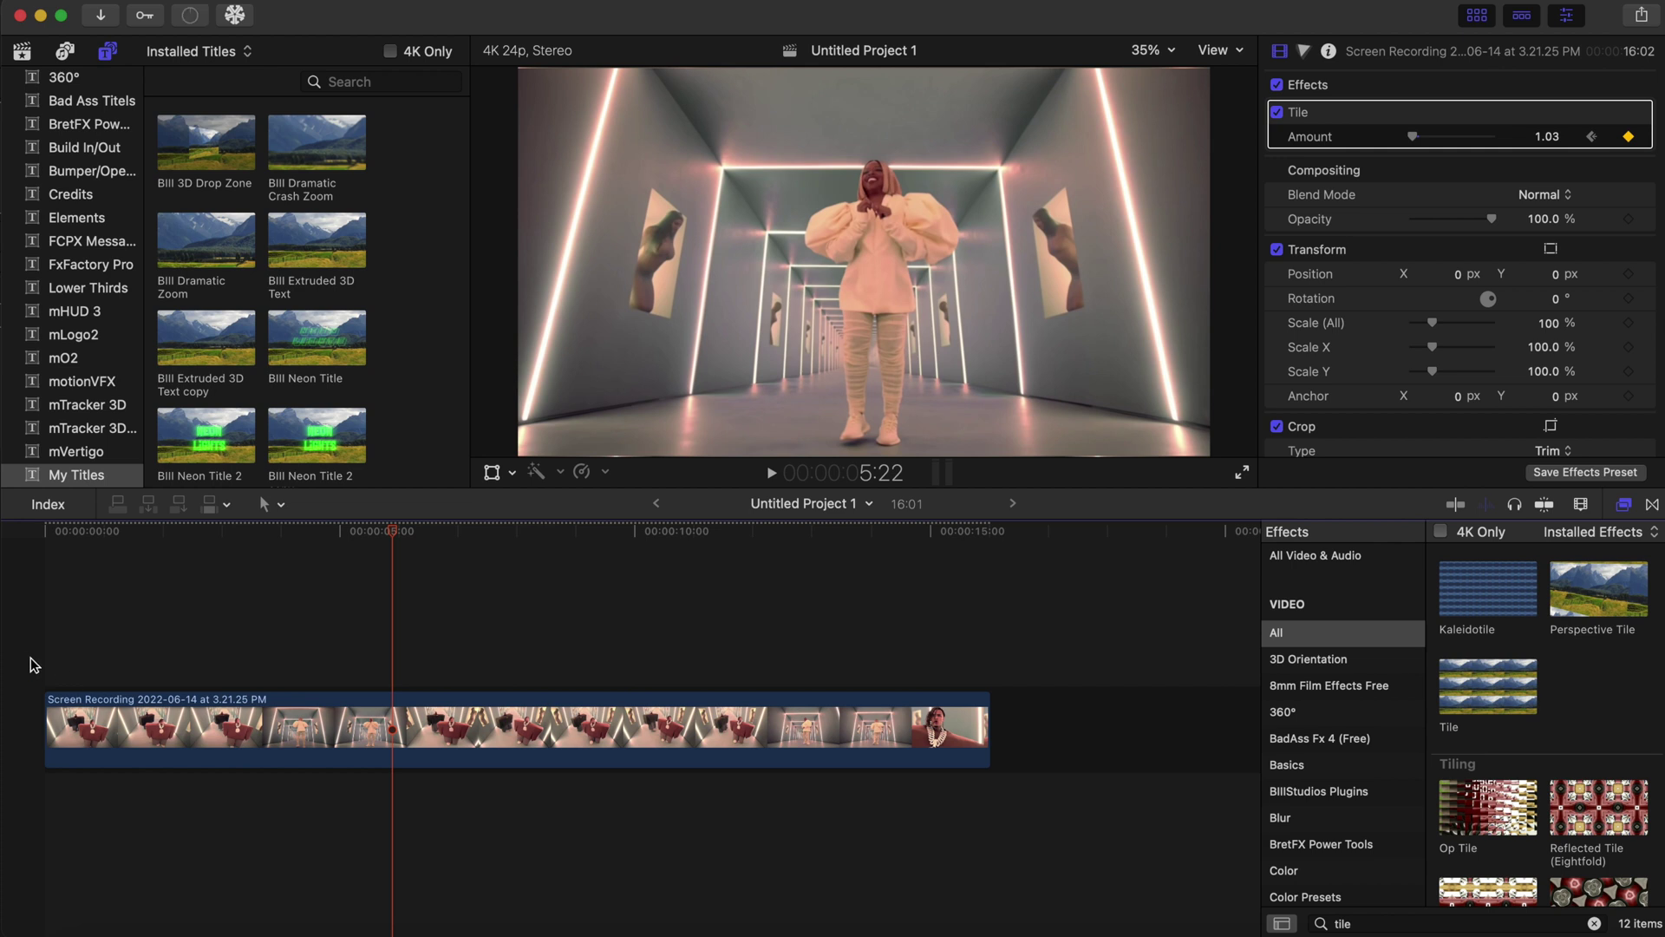
pyautogui.press('Home')
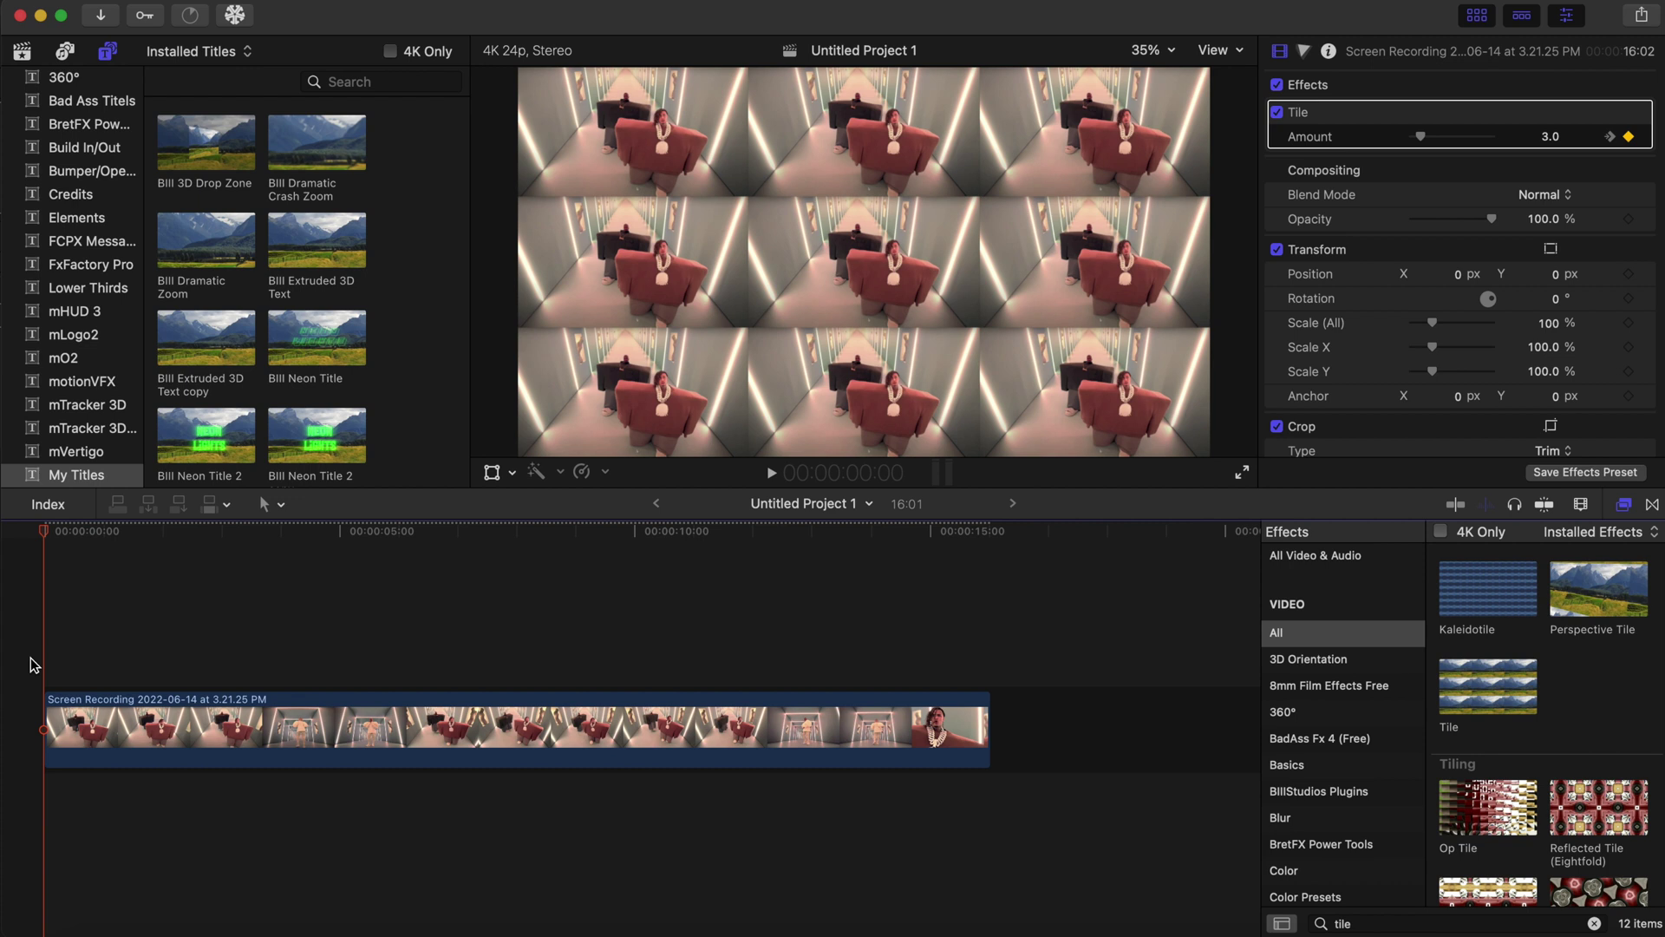
pyautogui.press('space')
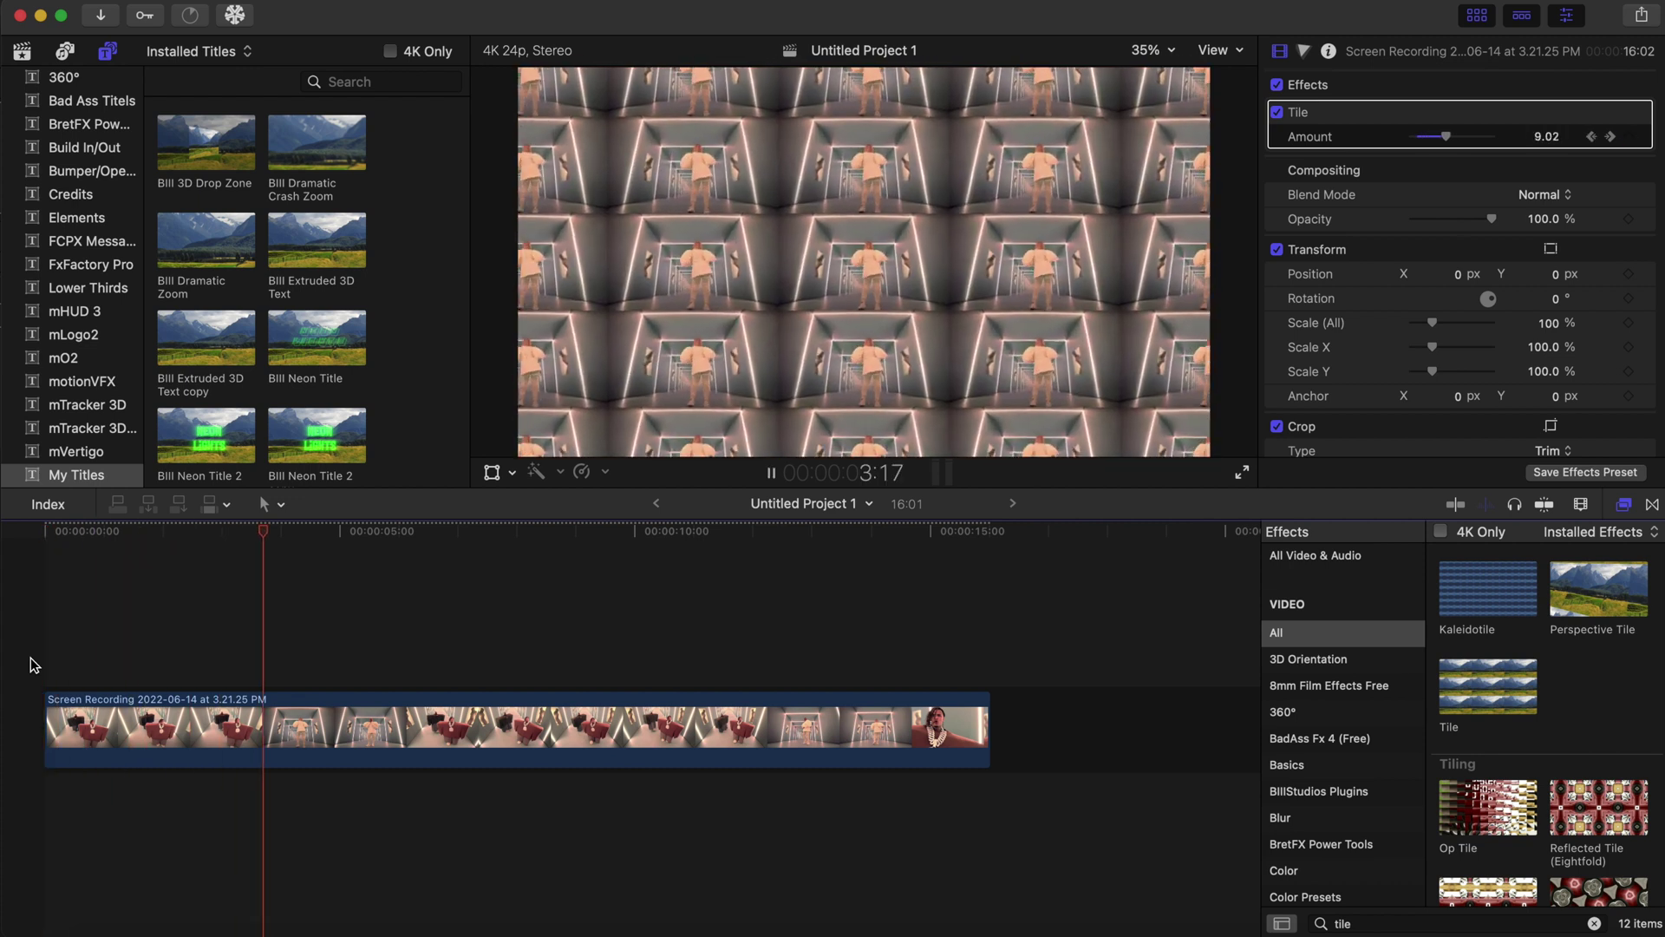
pyautogui.press('space')
pyautogui.press('Home')
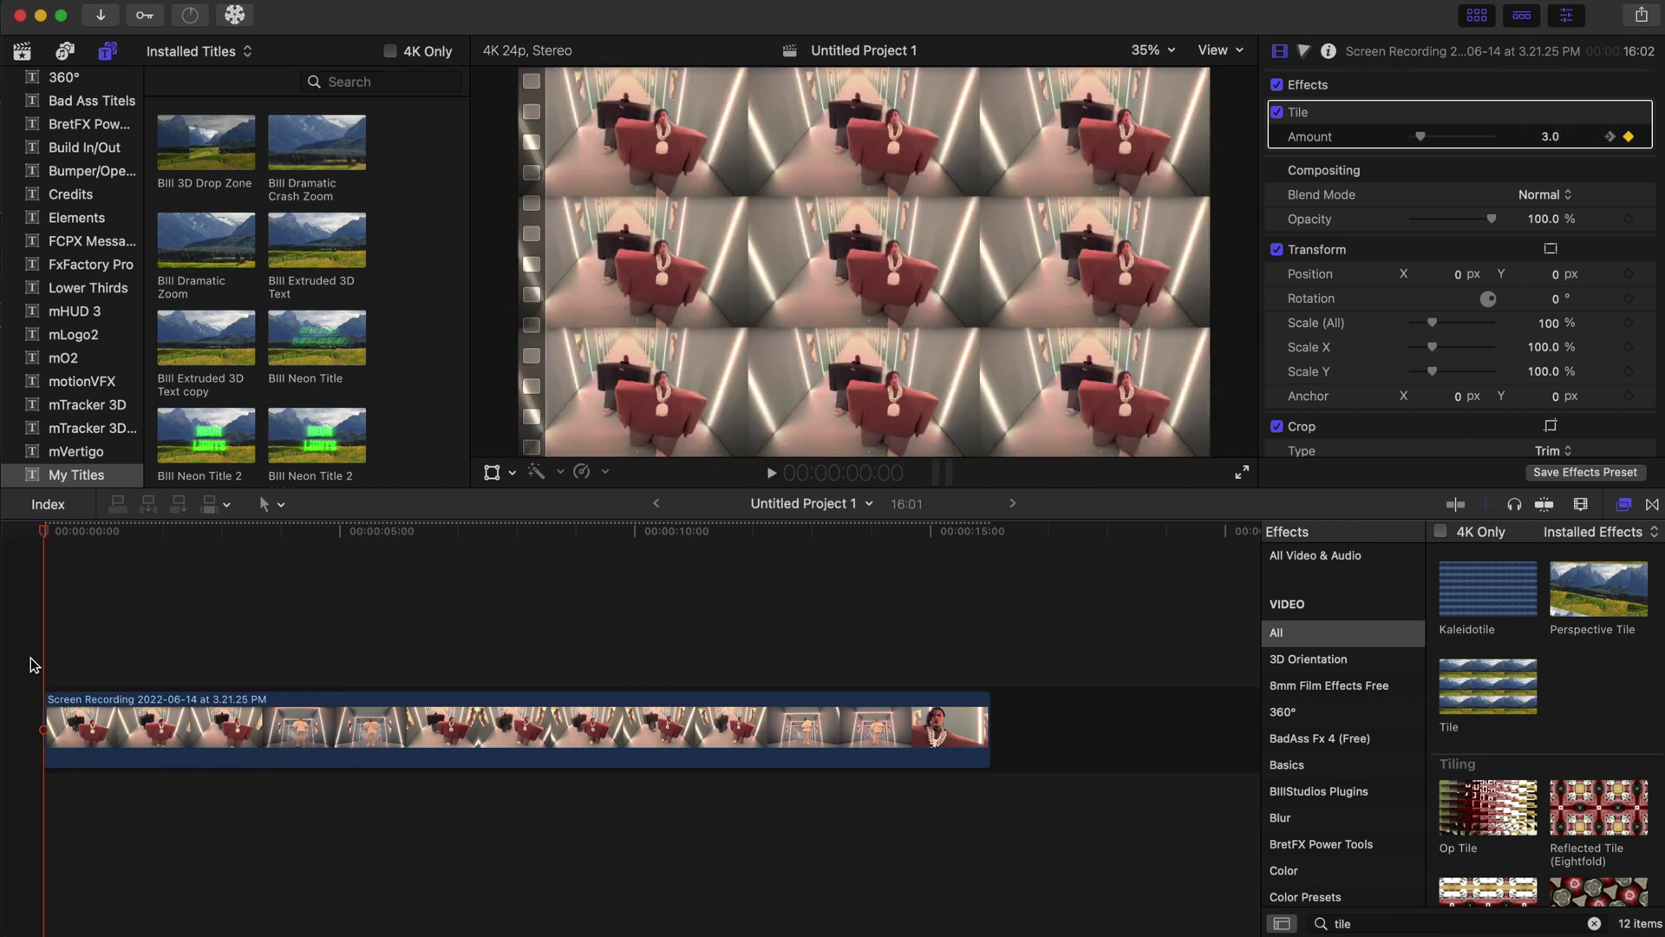
pyautogui.press('space')
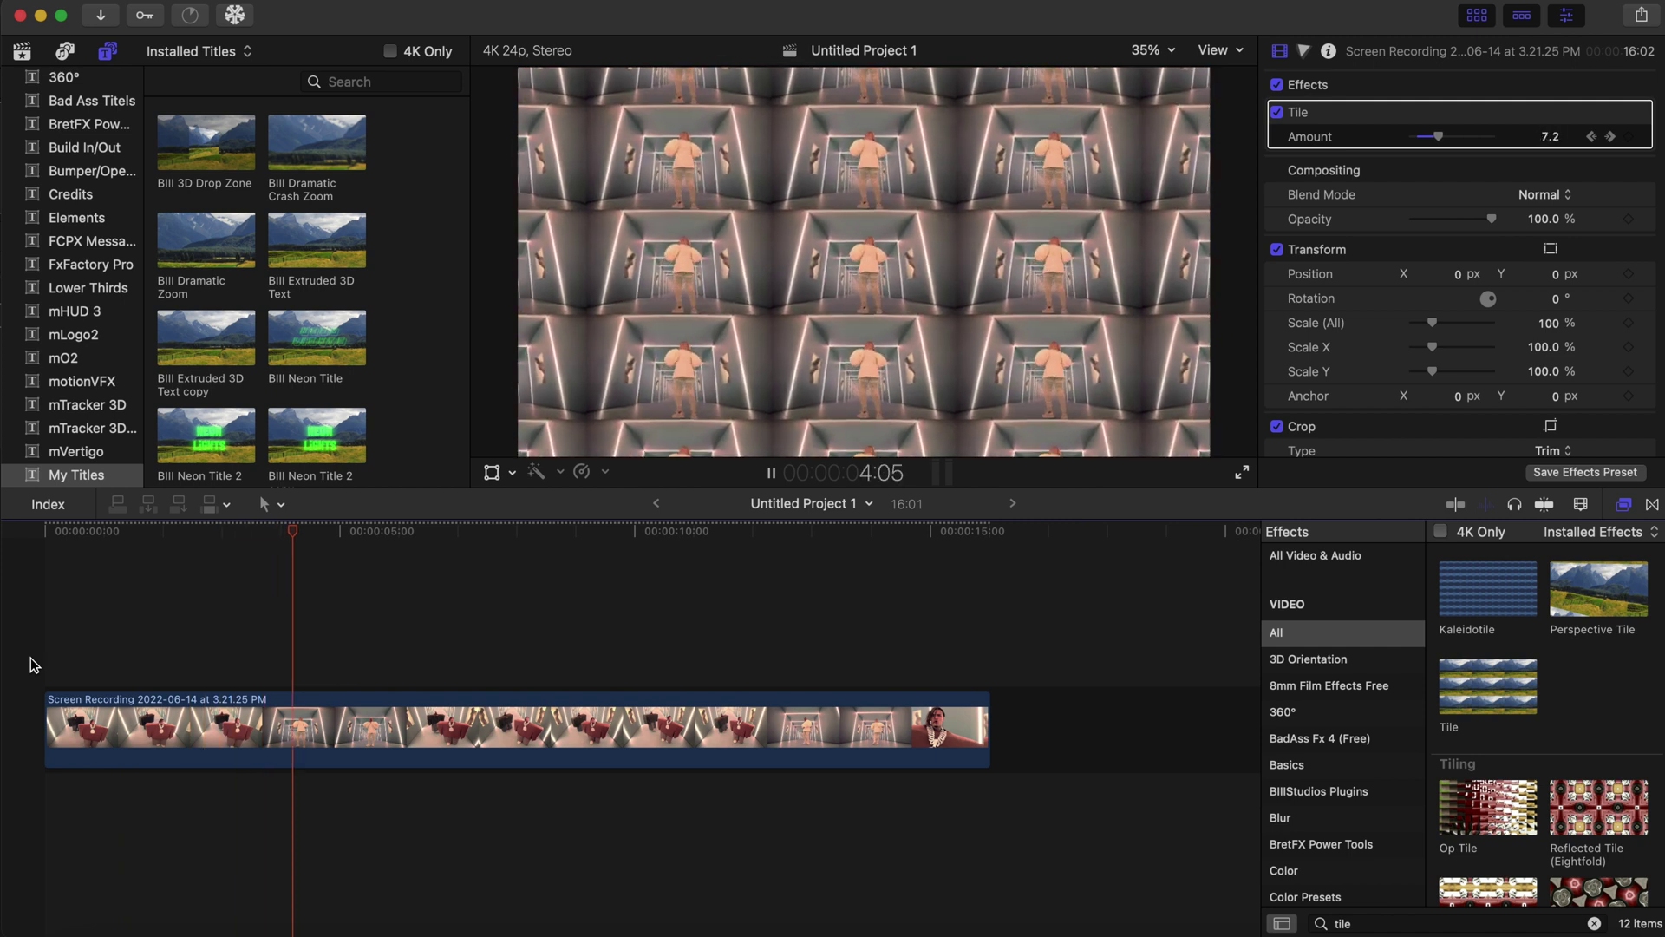
pyautogui.press('space')
pyautogui.press('Home')
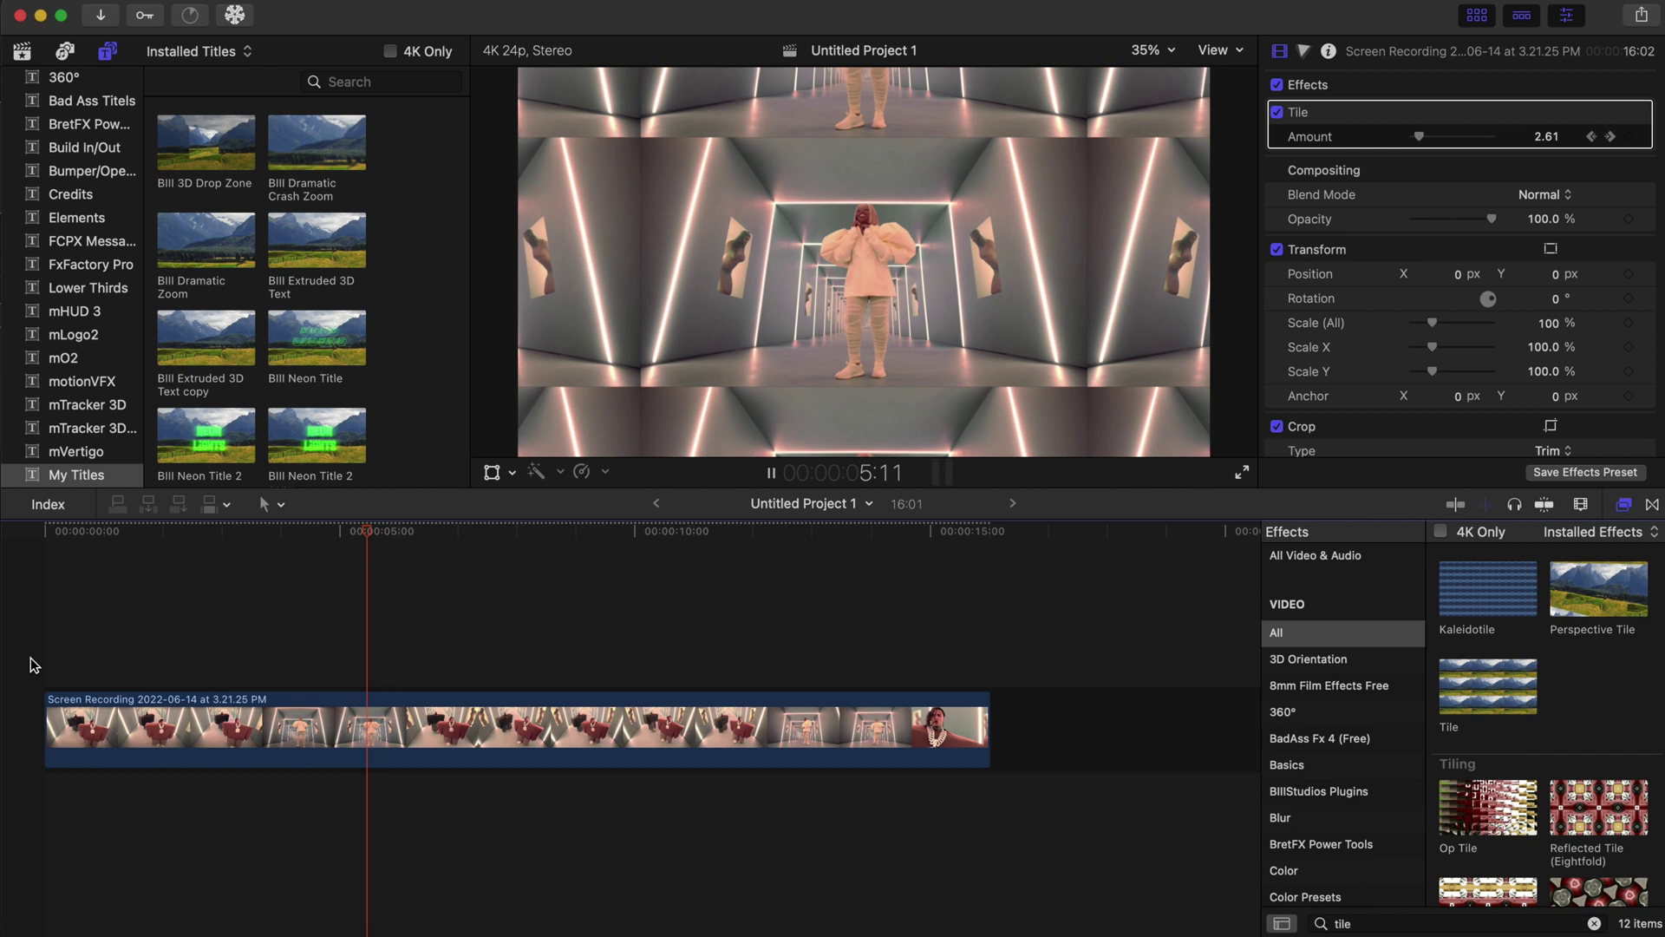
pyautogui.press('space')
pyautogui.press('Home')
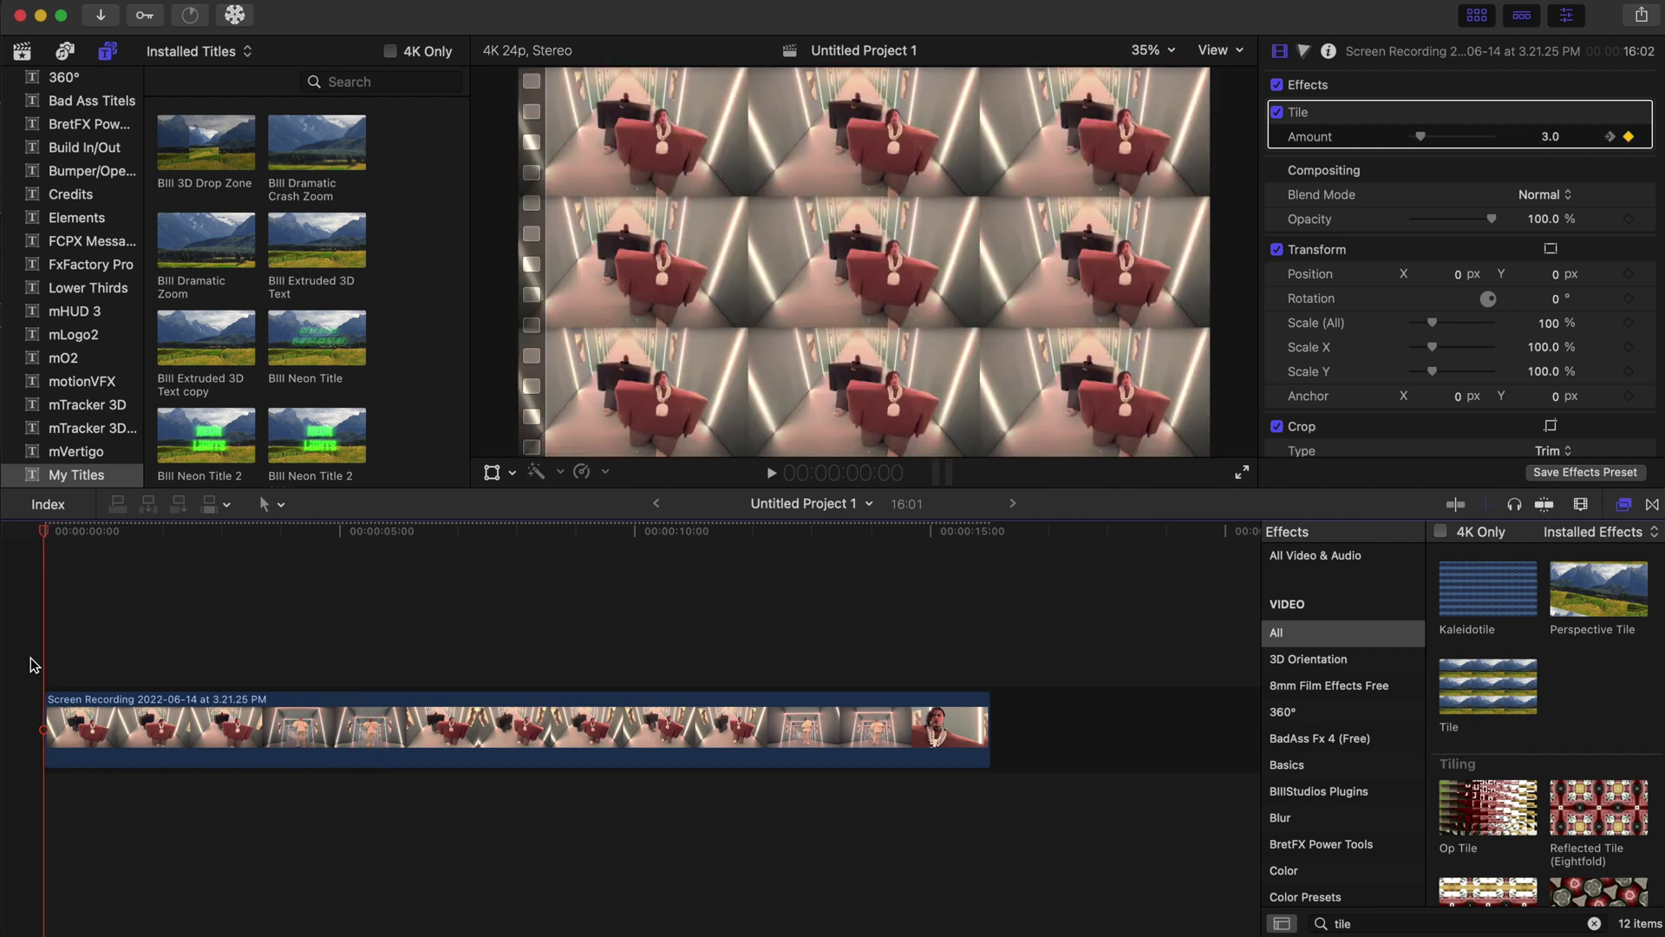
pyautogui.press('space')
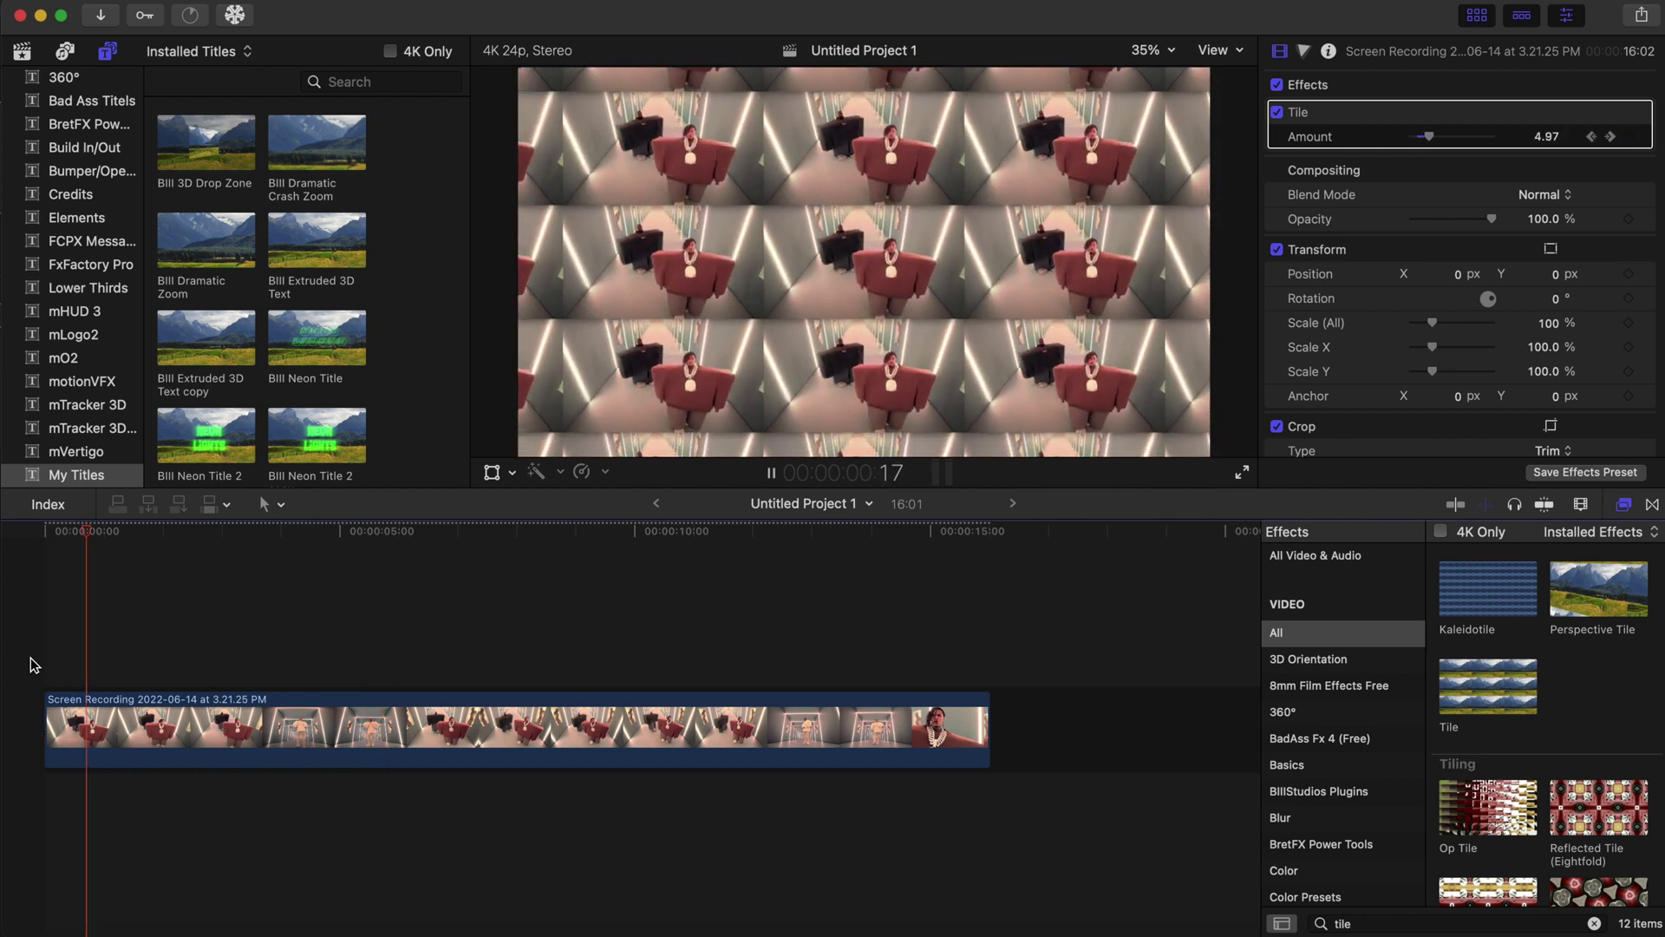